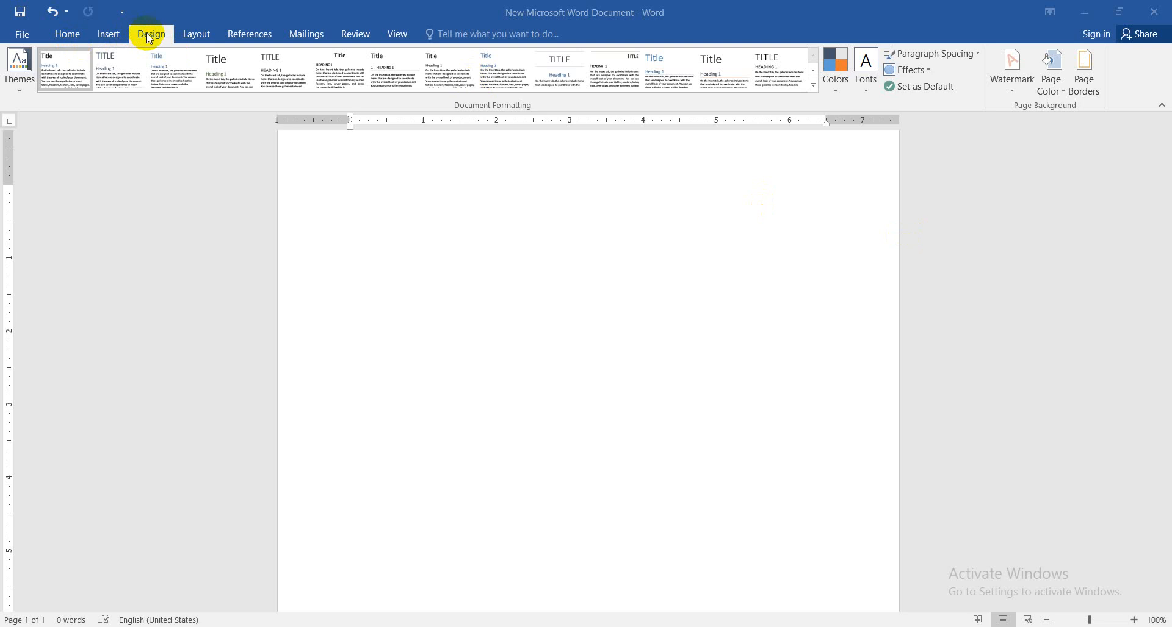
Set the page background to the medium-light blue theme colour
click(196, 37)
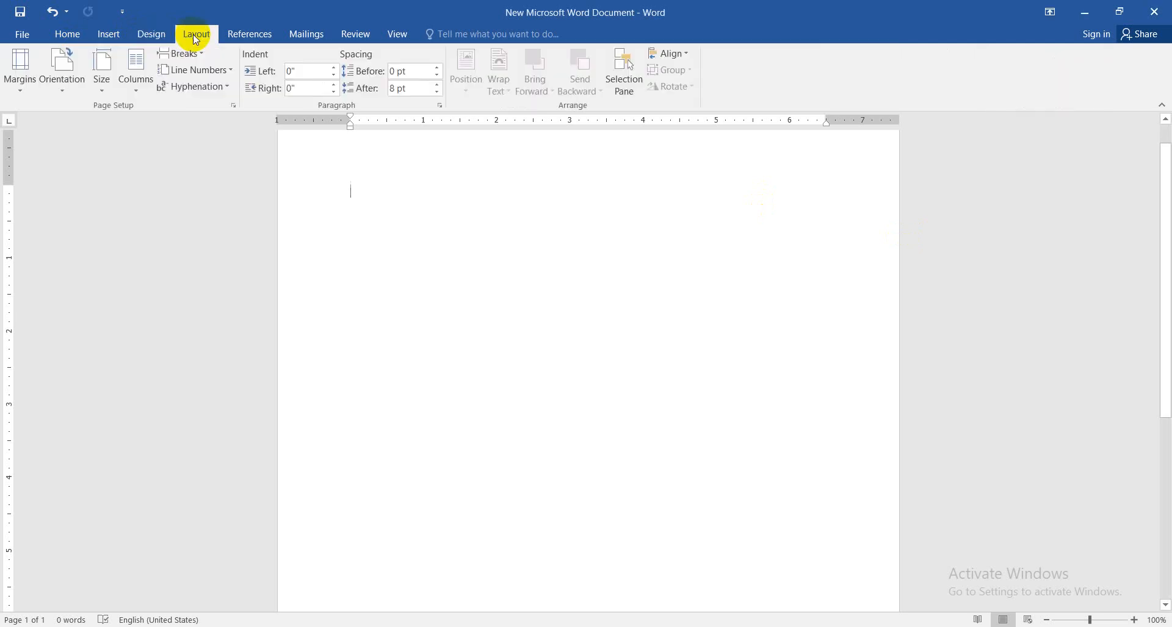
click(155, 38)
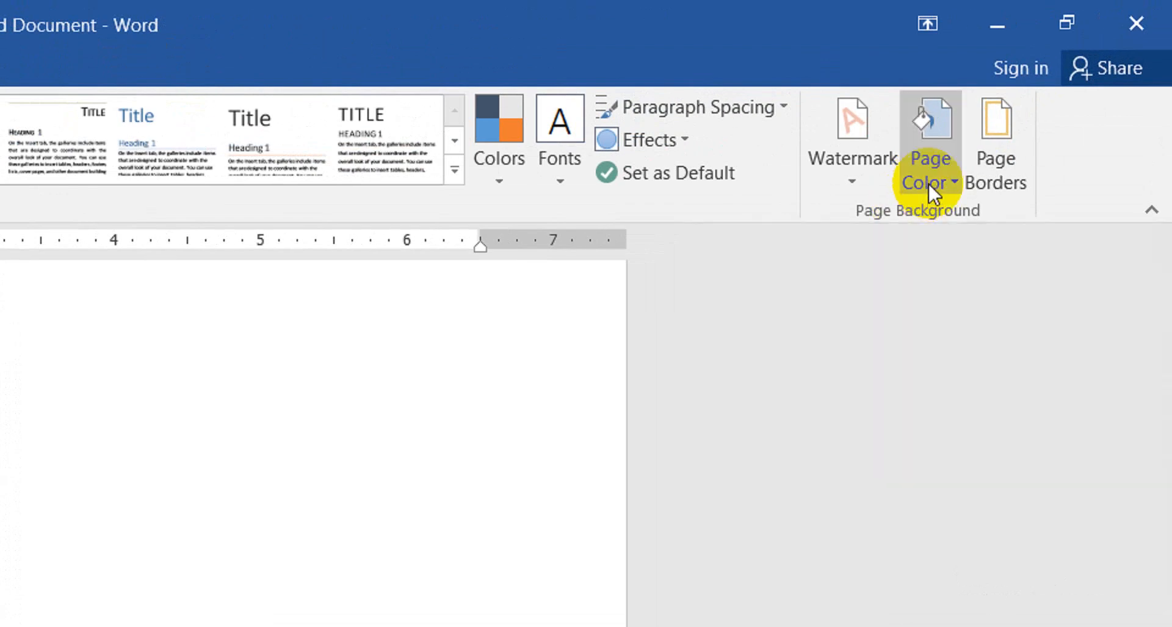
click(928, 184)
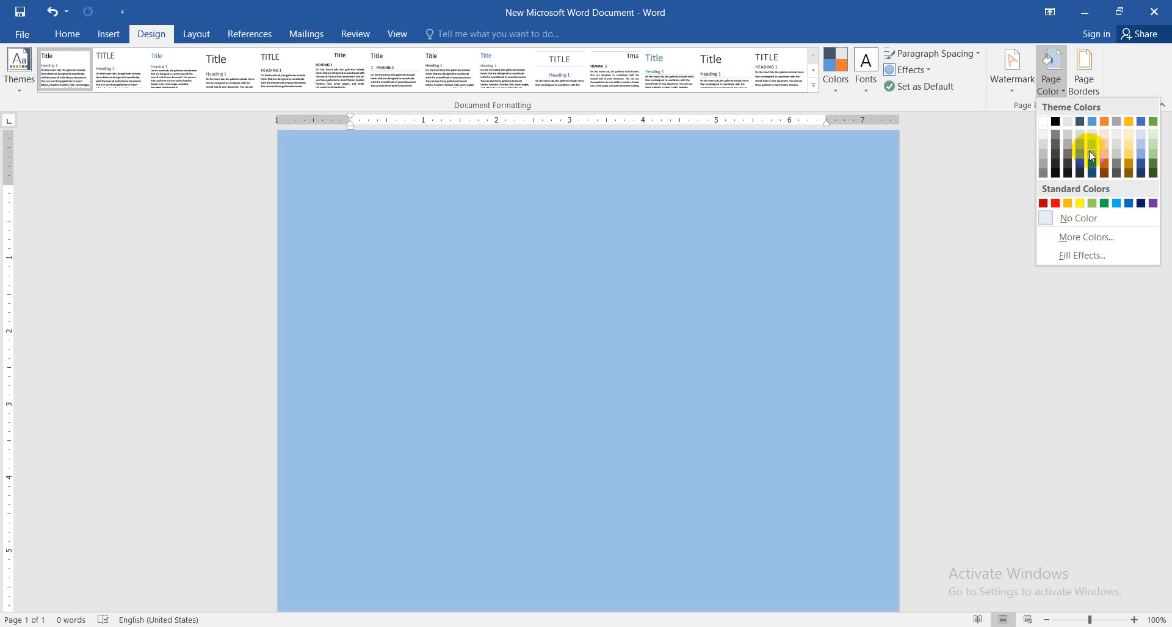
click(1092, 156)
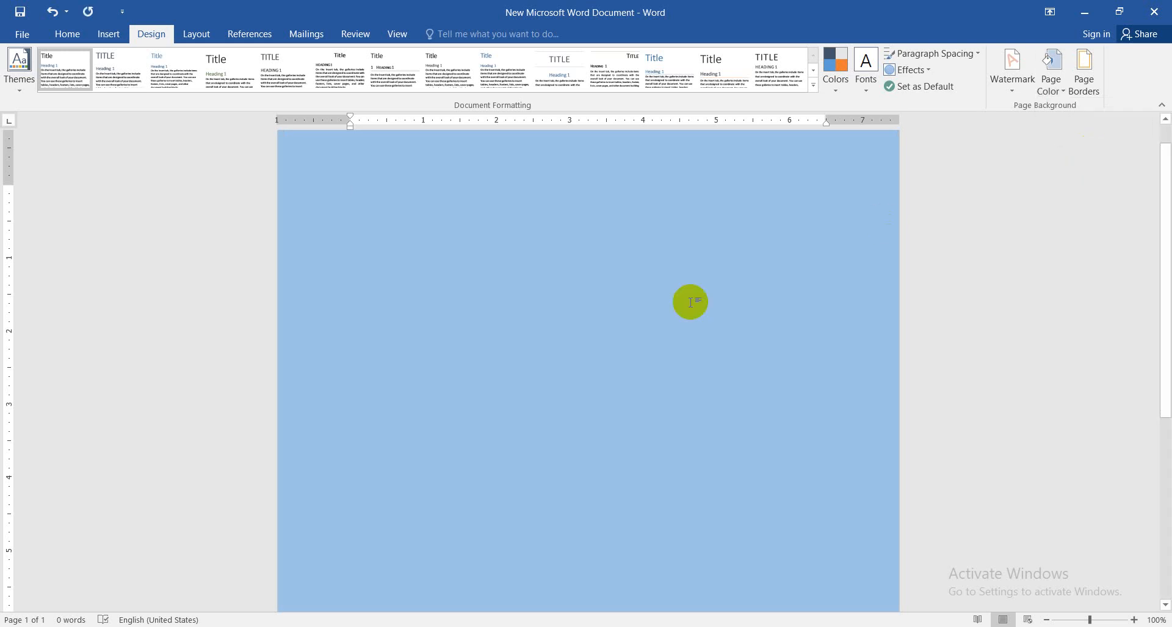
Fill the page background with a two-colour horizontal gradient, using a darker blue as Color 2
click(1050, 88)
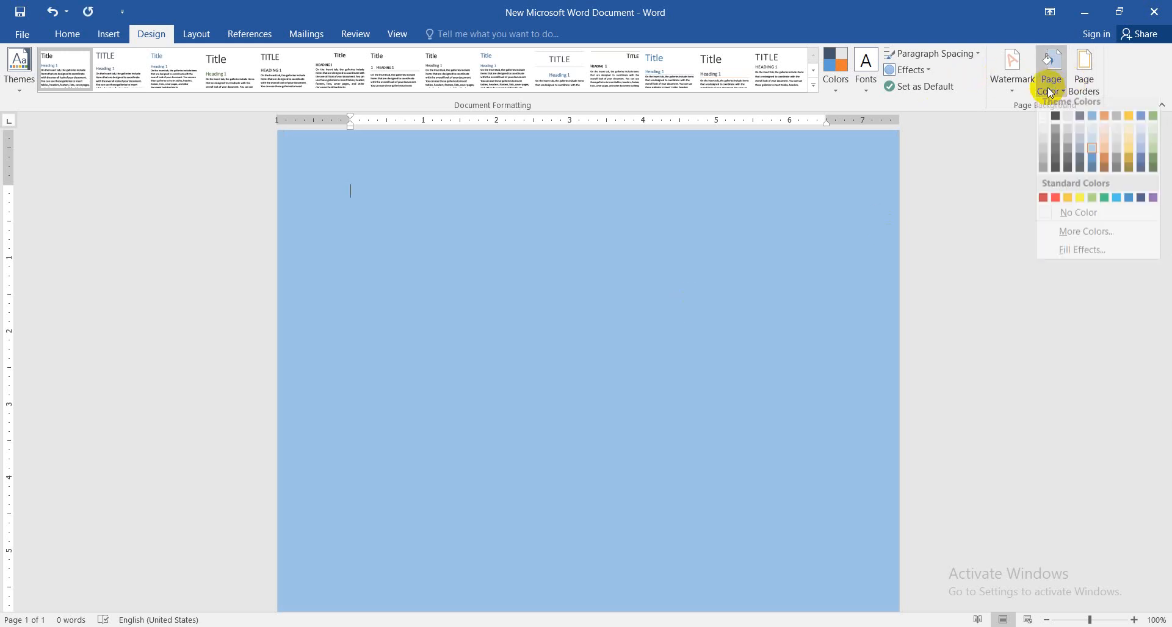
click(1067, 253)
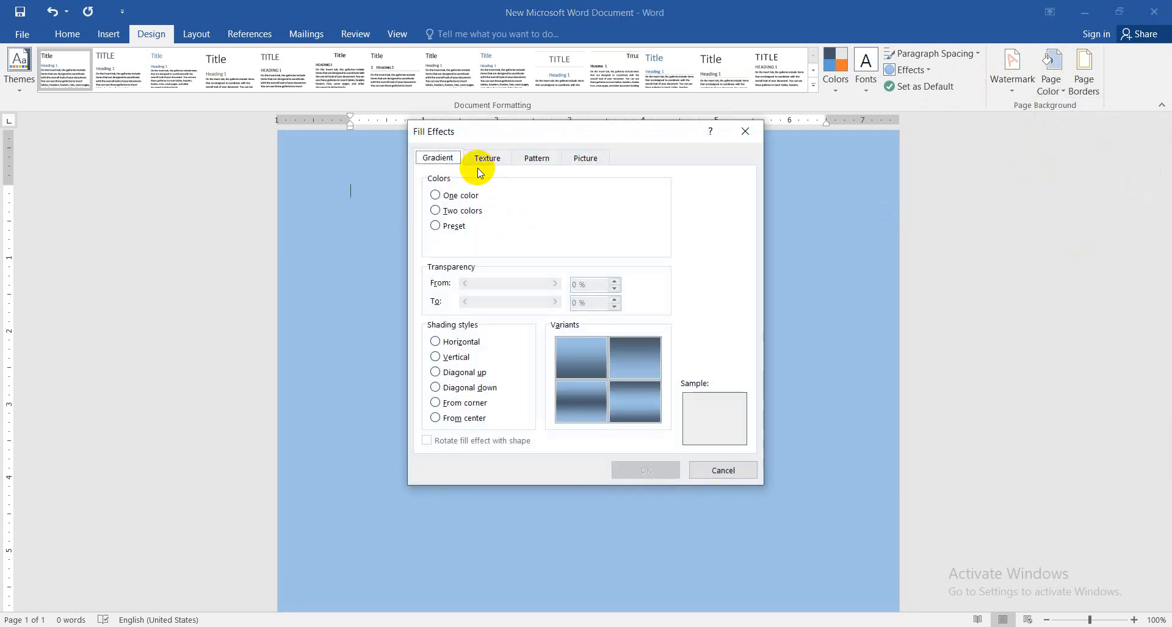
click(436, 195)
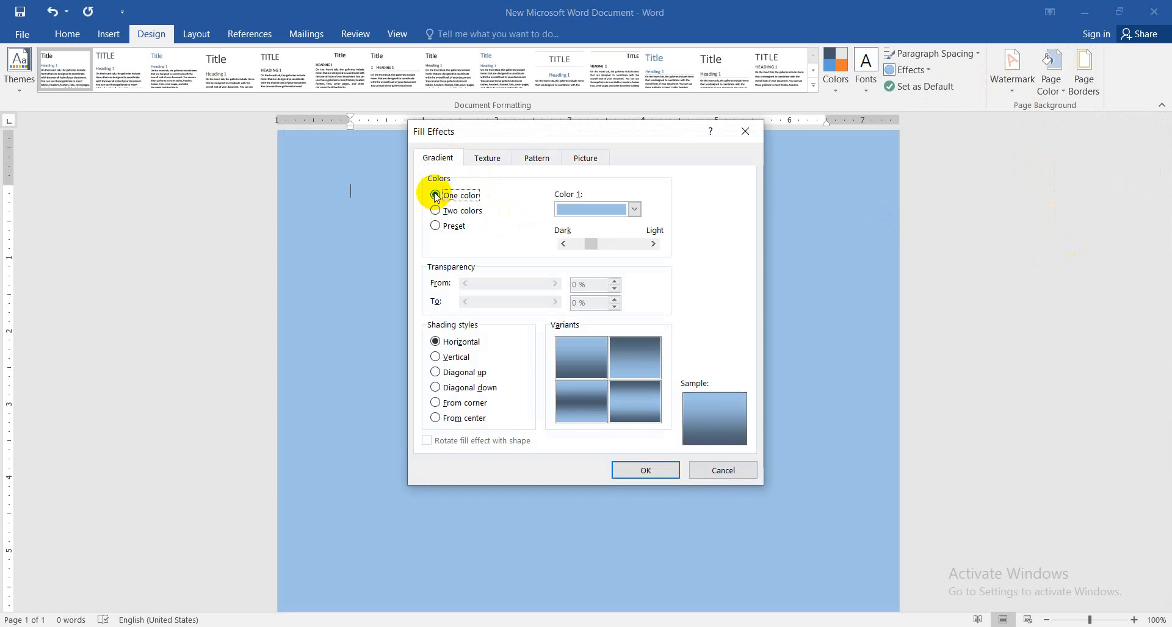
click(436, 210)
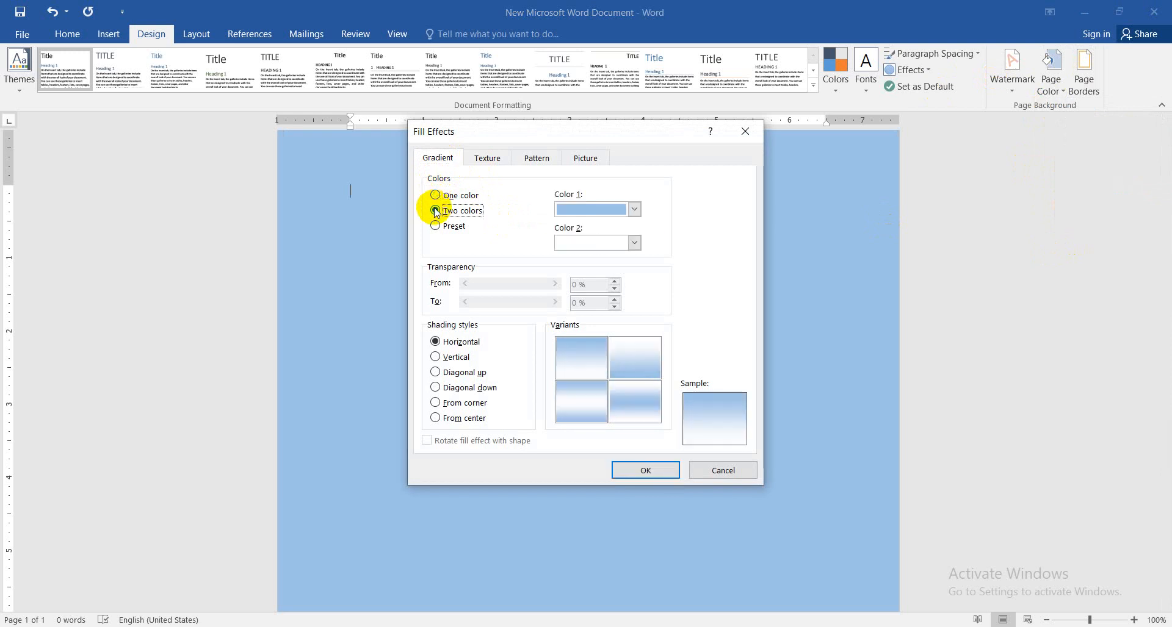
click(635, 243)
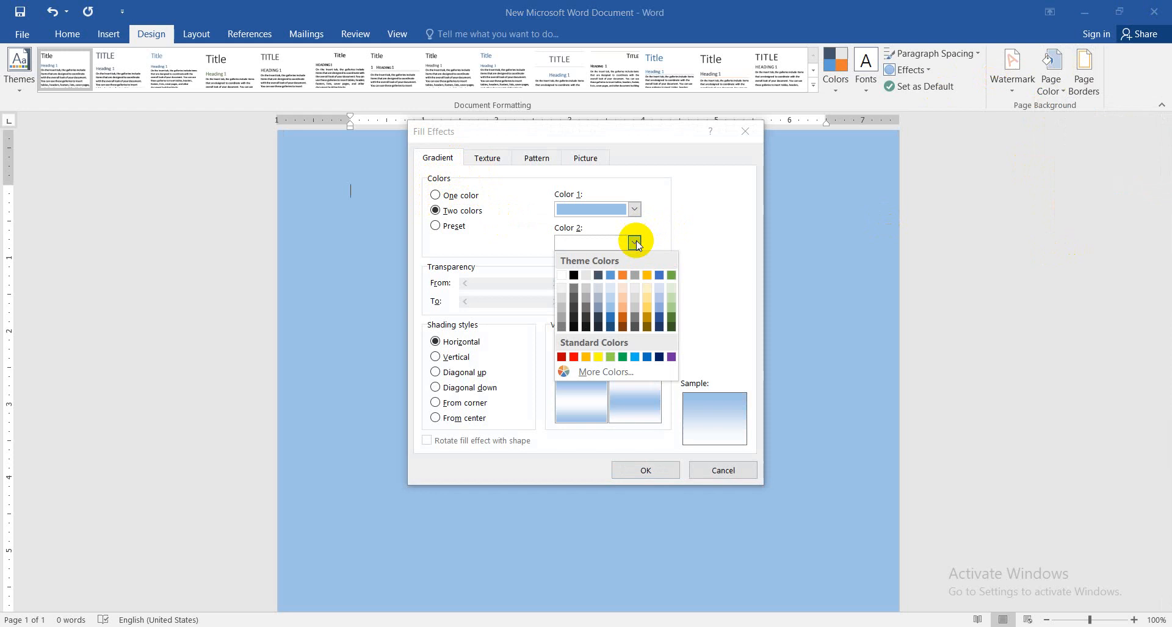
click(612, 321)
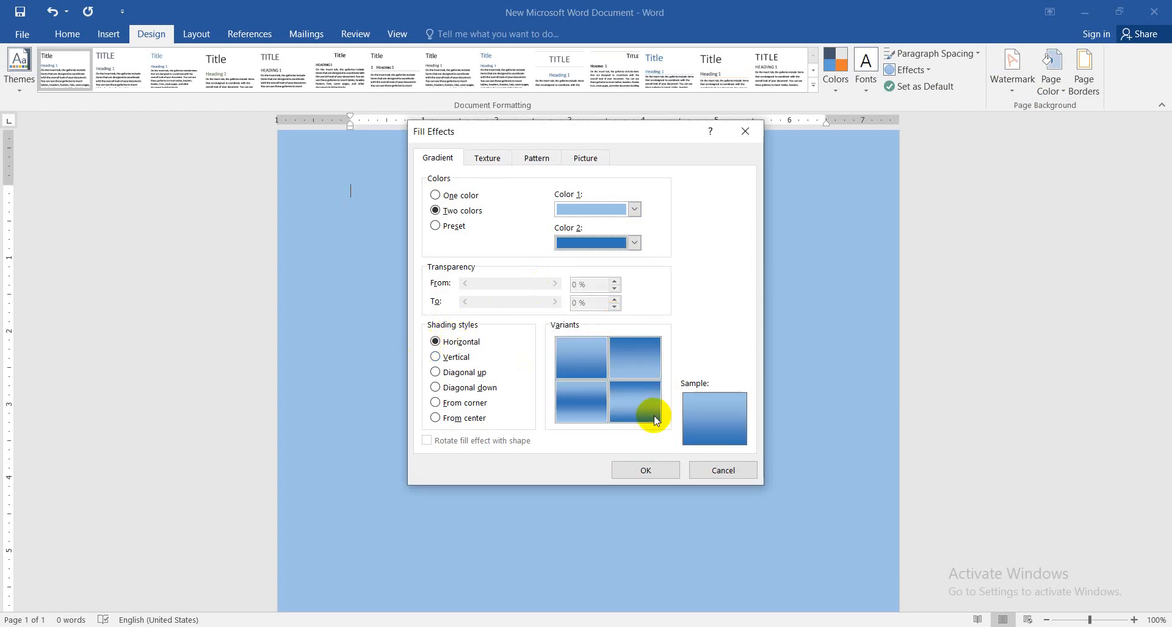
click(646, 470)
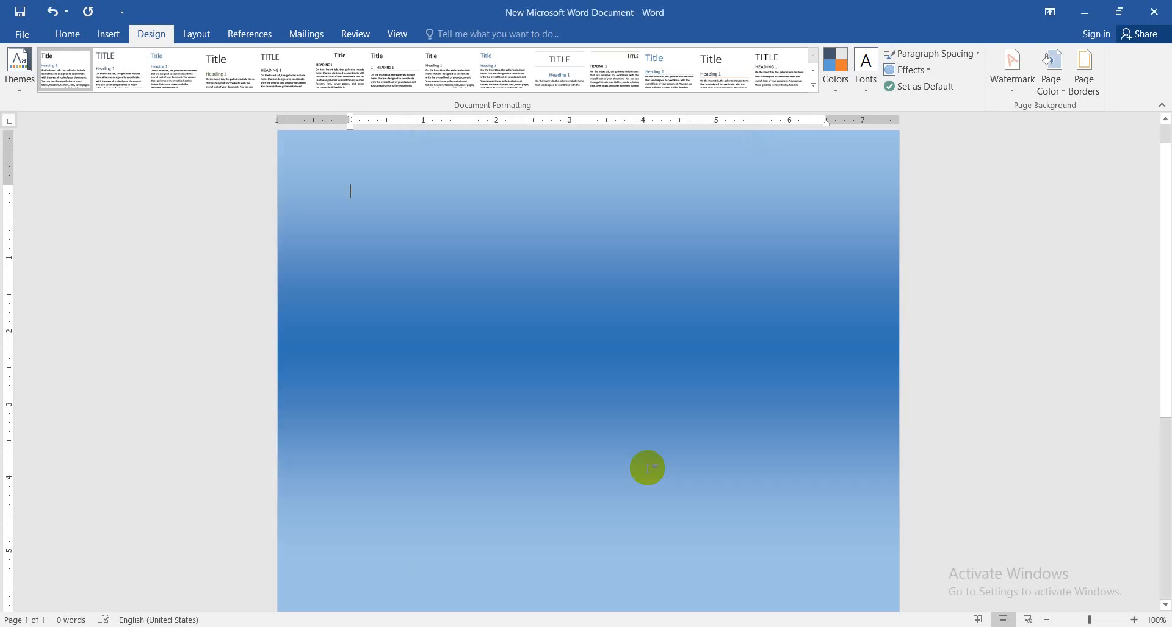
Apply the Denim texture as the page background fill
mouse_move(1168, 205)
mouse_down()
mouse_move(1167, 243)
mouse_move(1164, 204)
mouse_up()
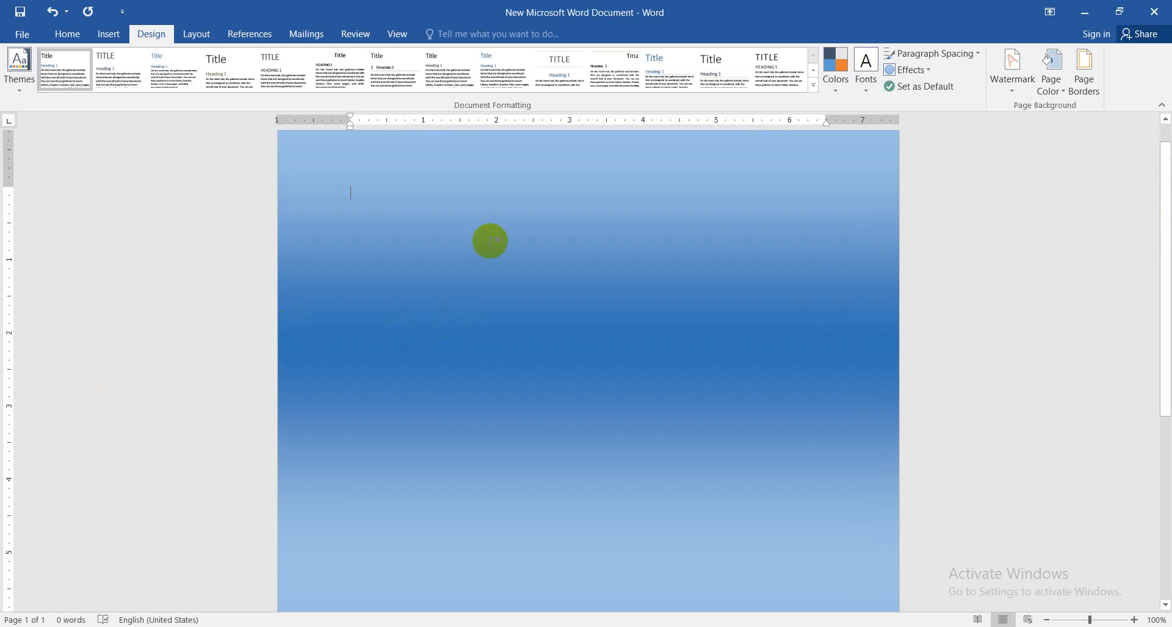
click(1054, 96)
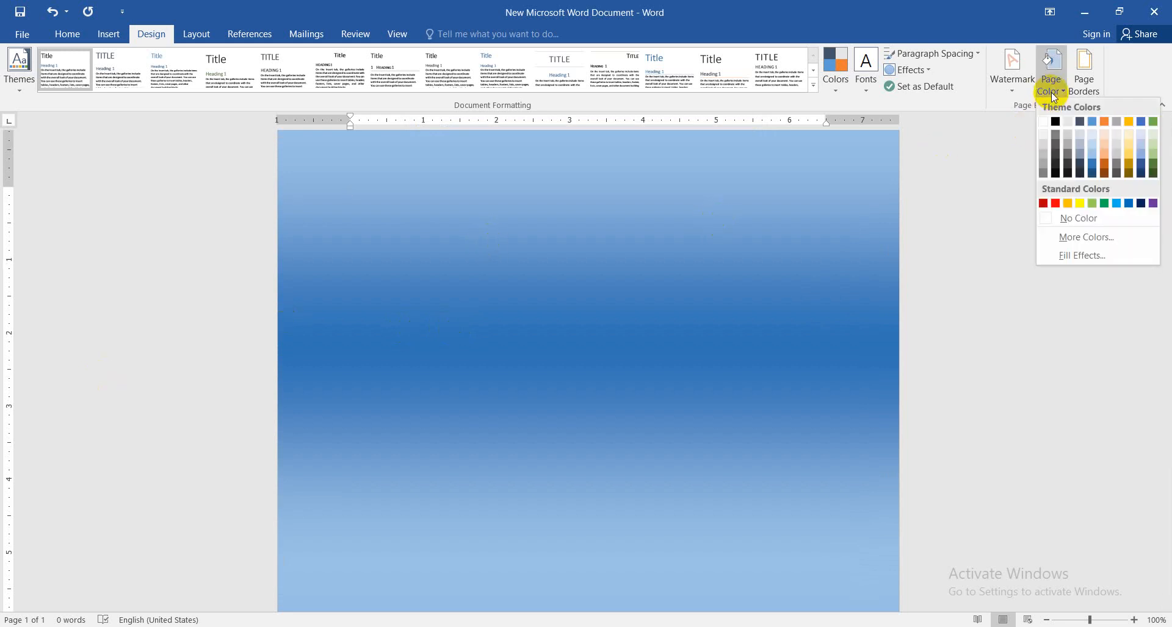
click(1066, 255)
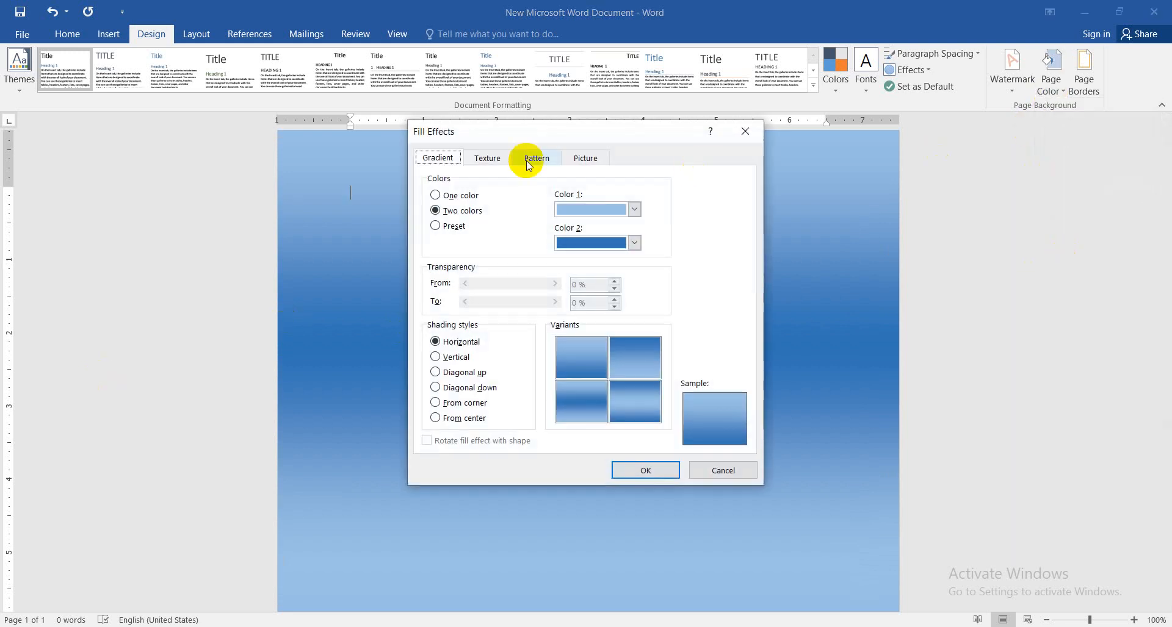
click(486, 158)
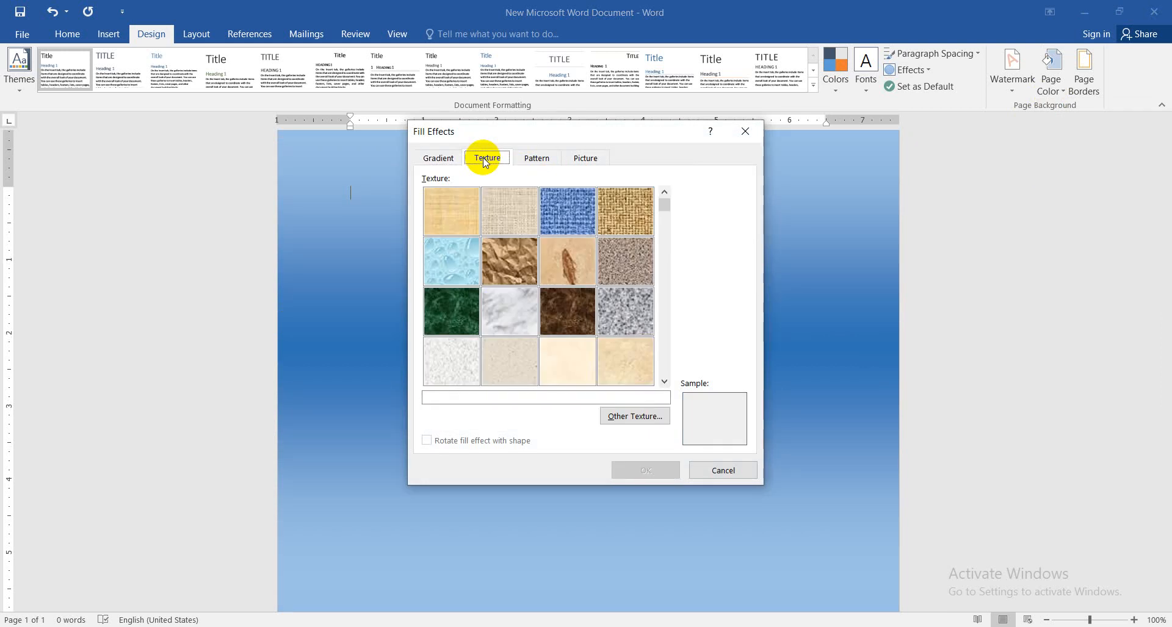
click(566, 208)
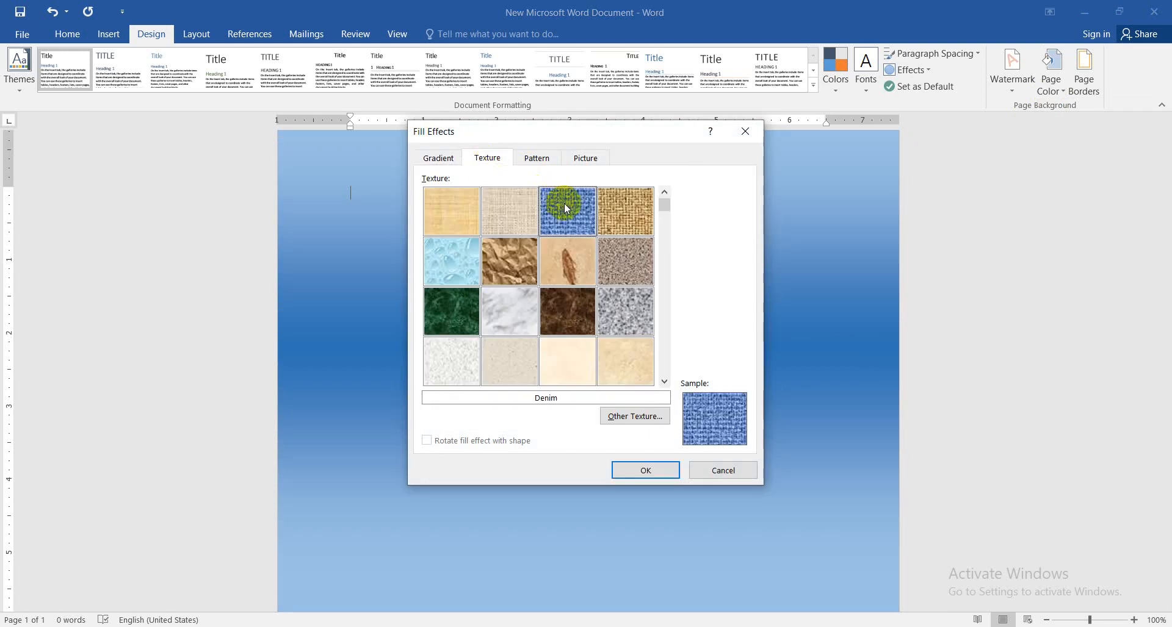
click(646, 470)
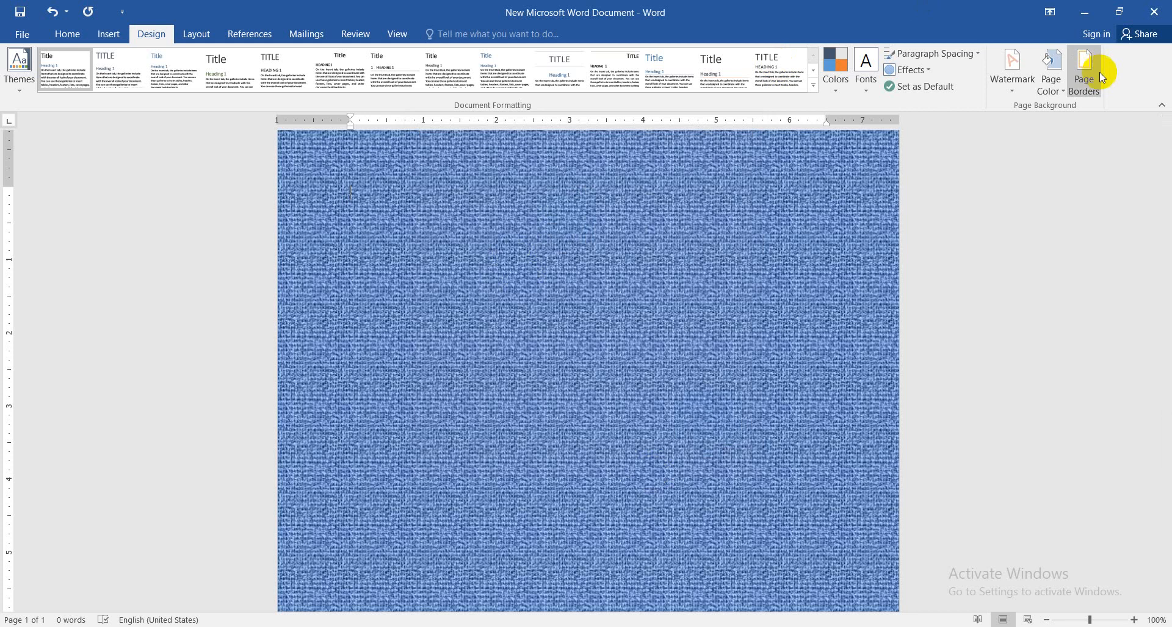
Apply the Dashed vertical pattern to the page background with a black foreground and a pale blue-grey background colour
click(1061, 83)
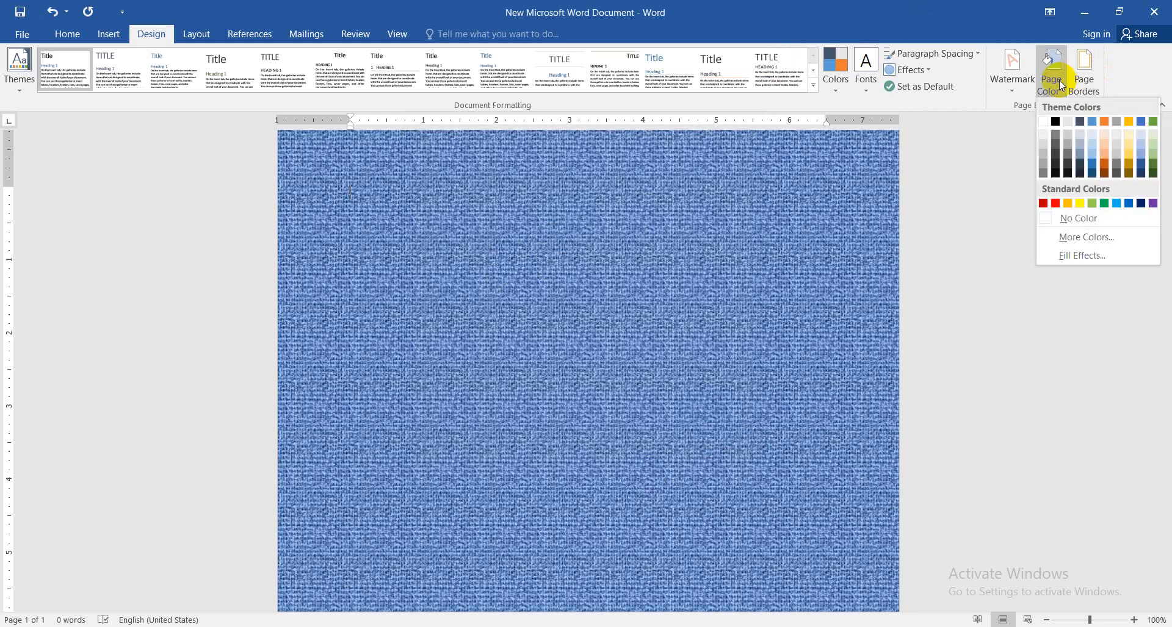
click(1062, 255)
click(538, 158)
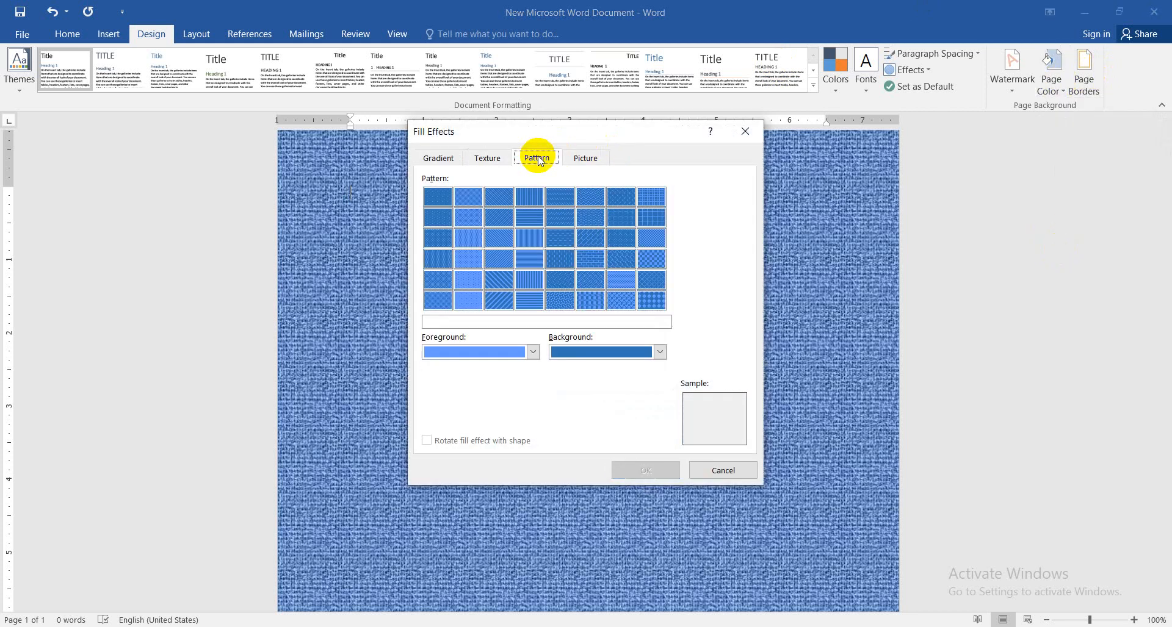
click(557, 257)
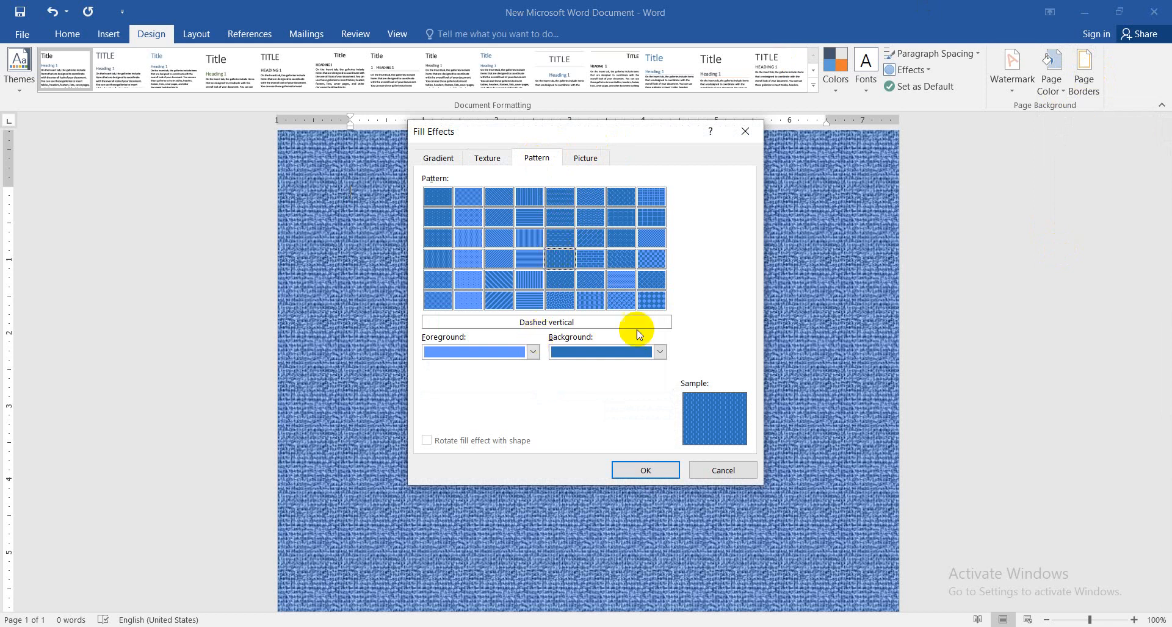
click(533, 352)
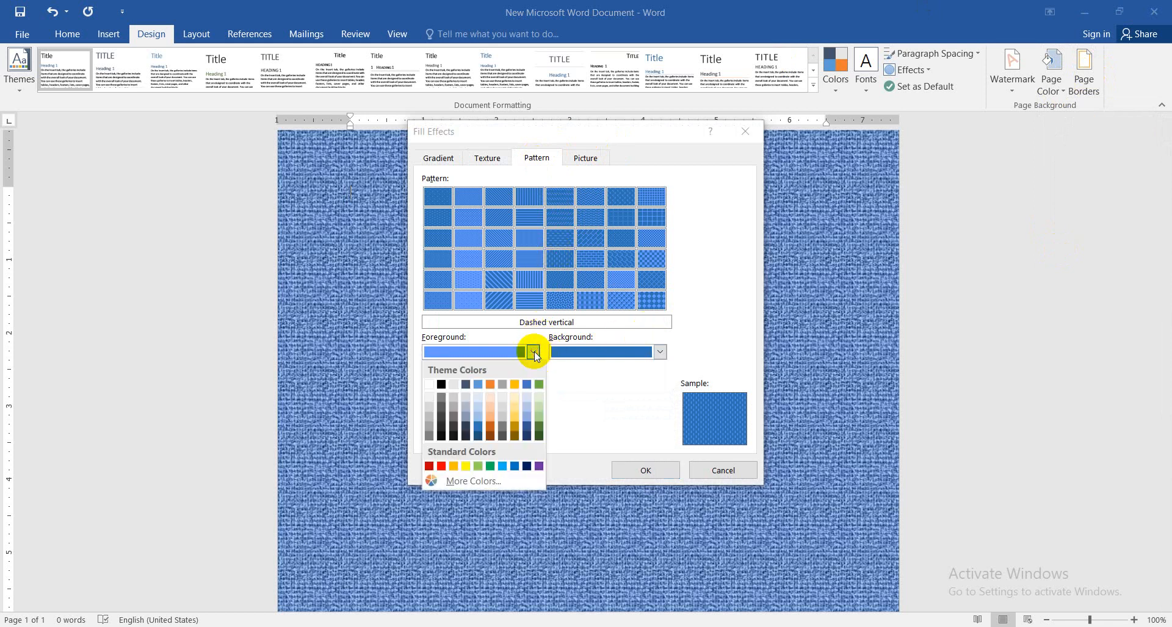
click(441, 384)
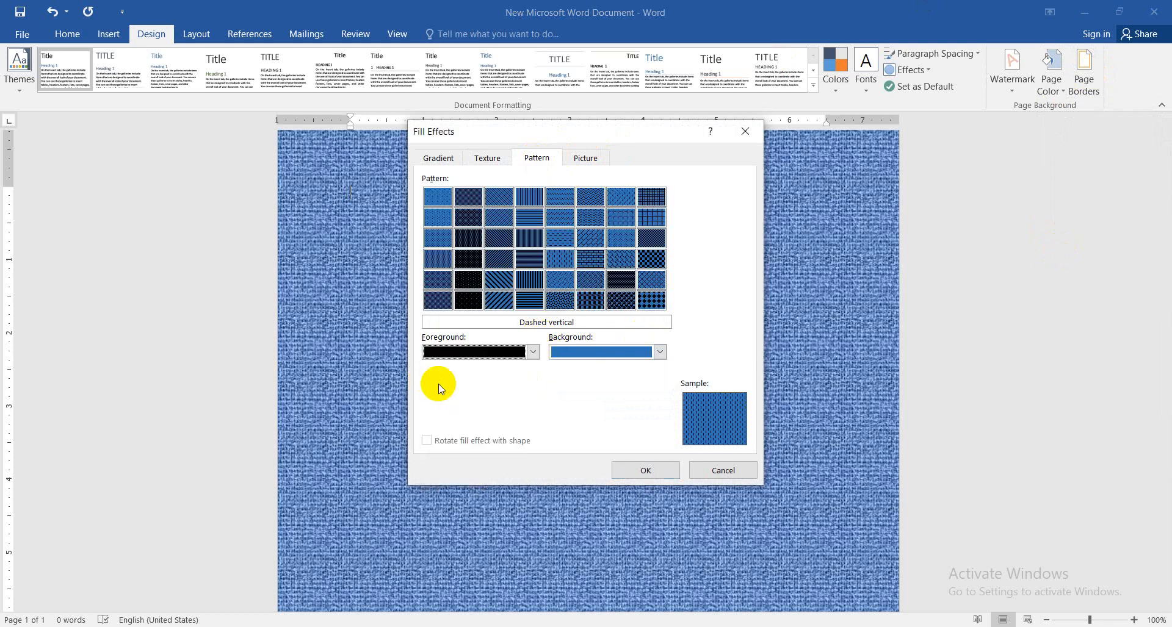
click(659, 353)
click(589, 403)
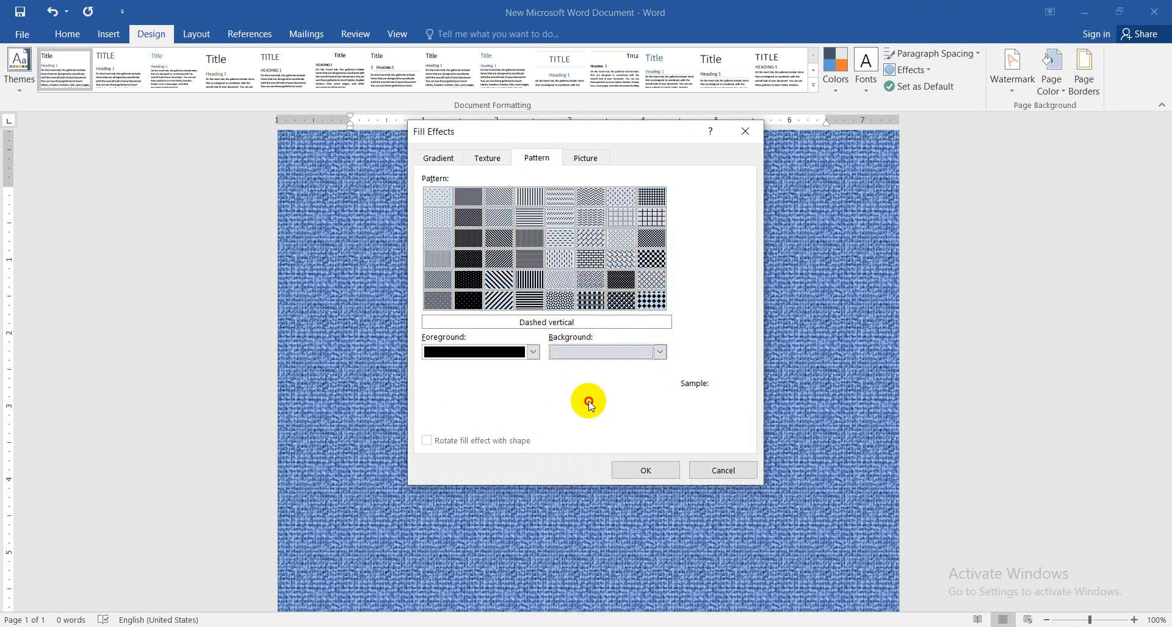
click(637, 470)
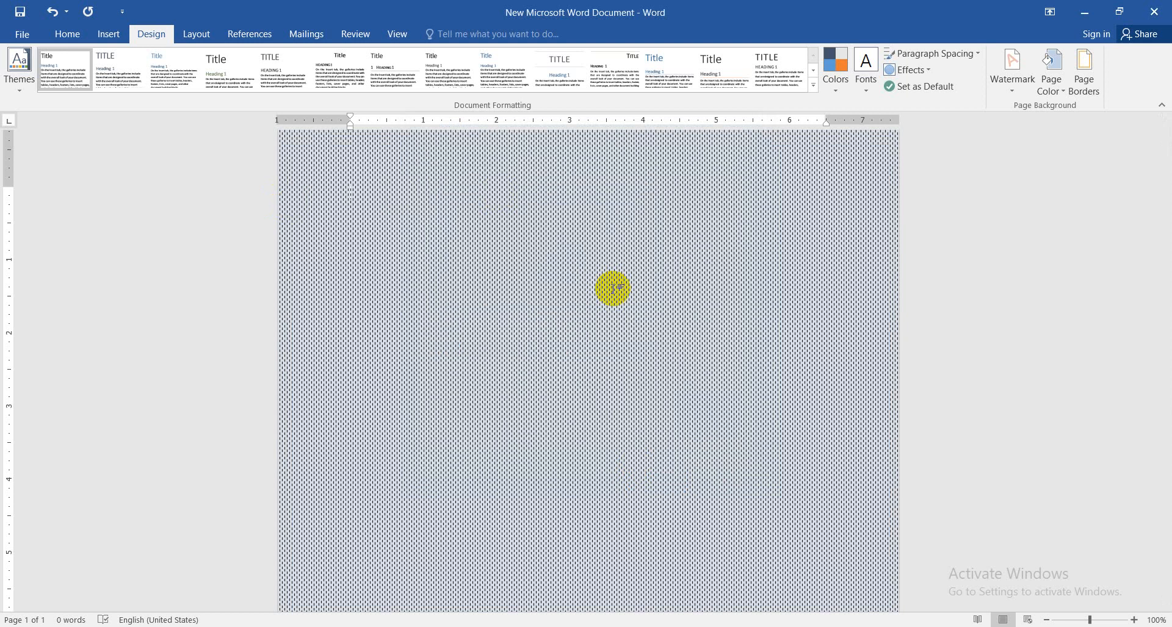
Open the local picture selection for the page background's picture fill effect, working offline
click(1045, 84)
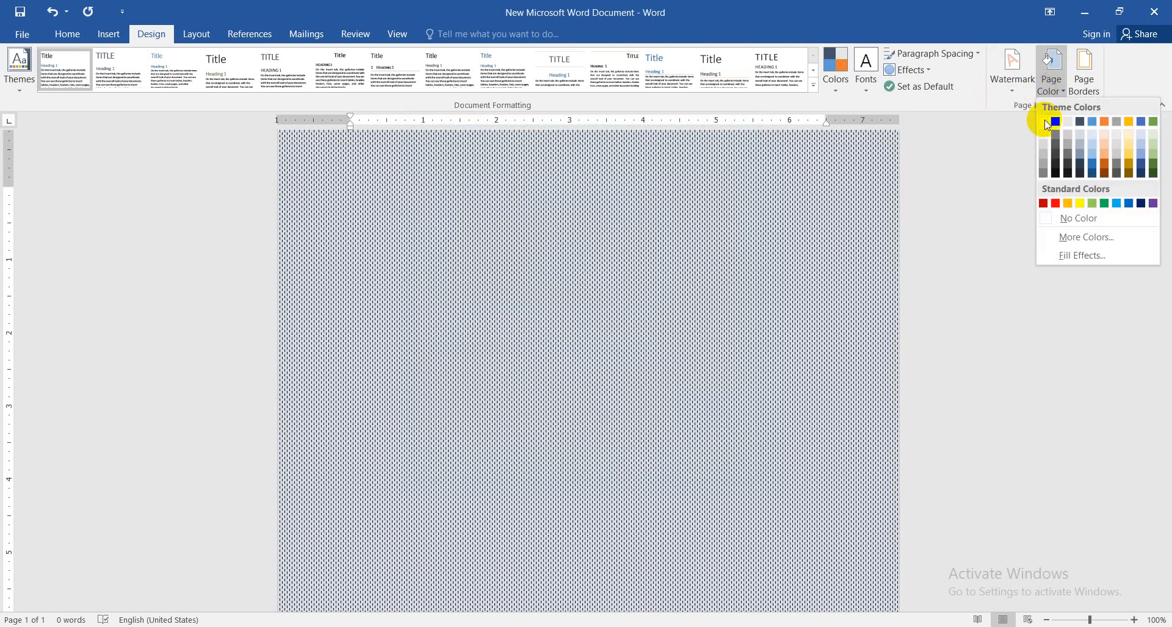
click(1057, 256)
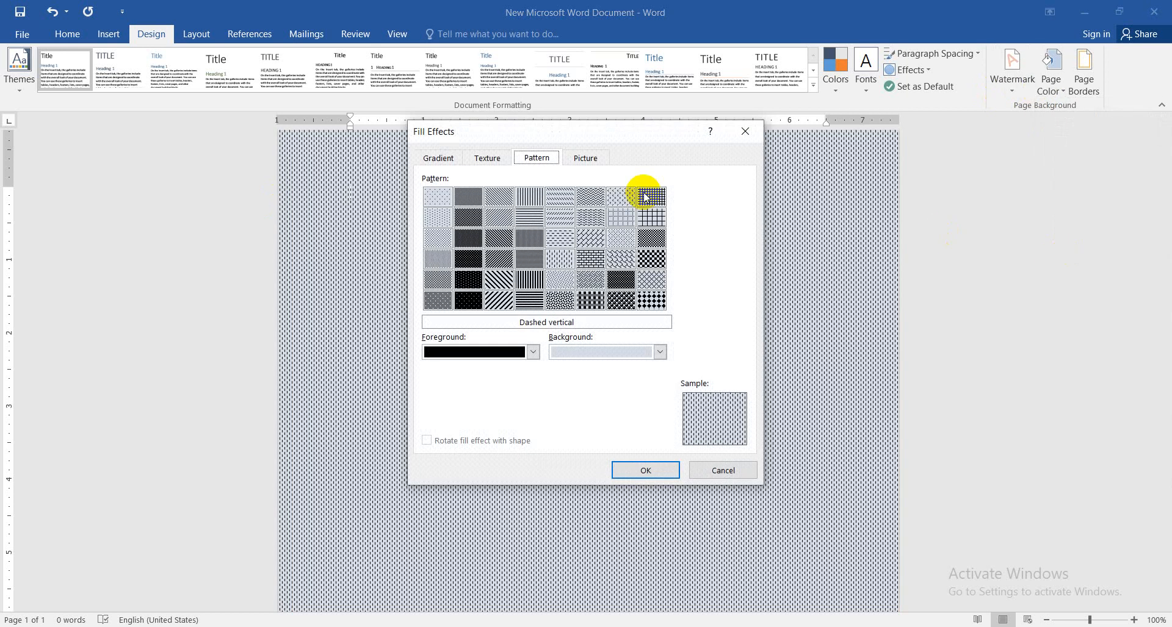
click(587, 158)
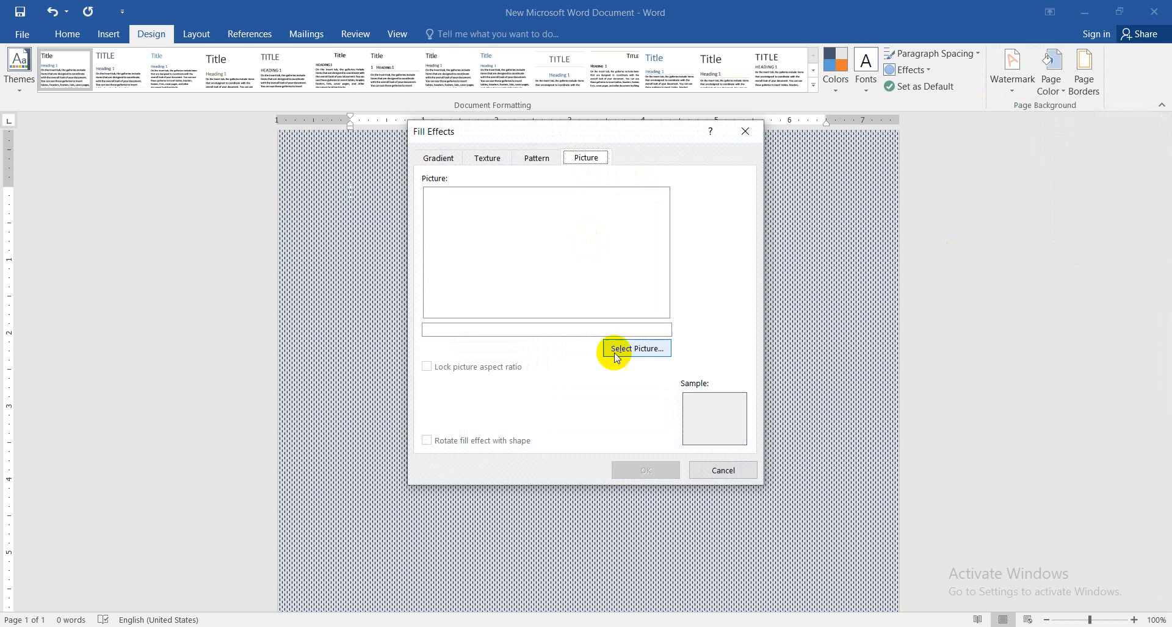
click(639, 349)
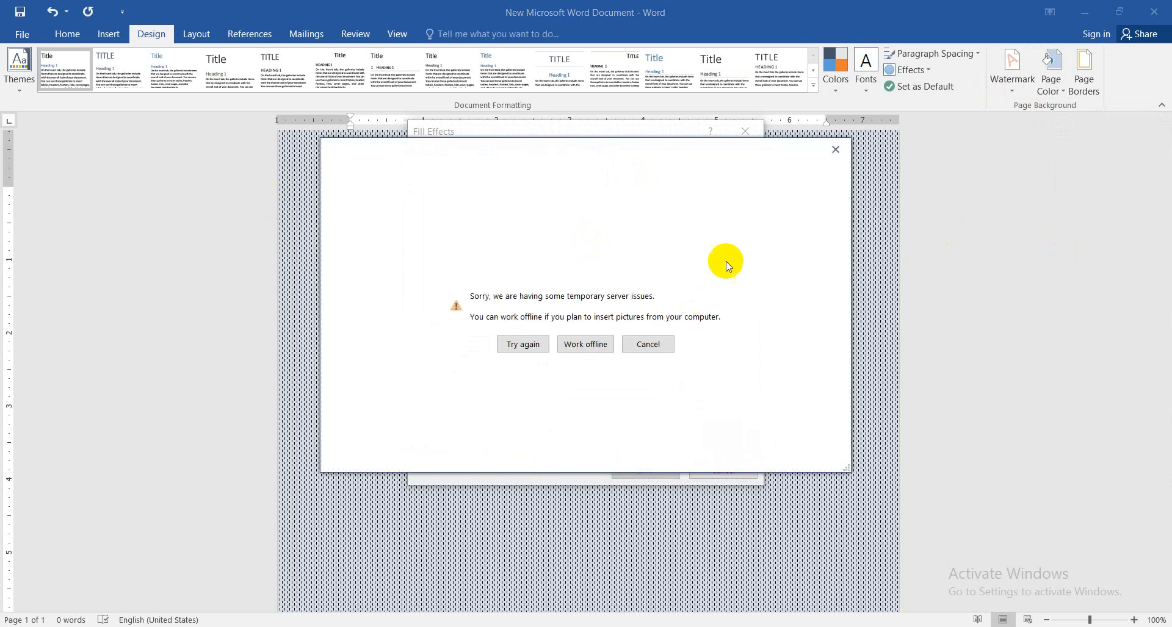
click(579, 347)
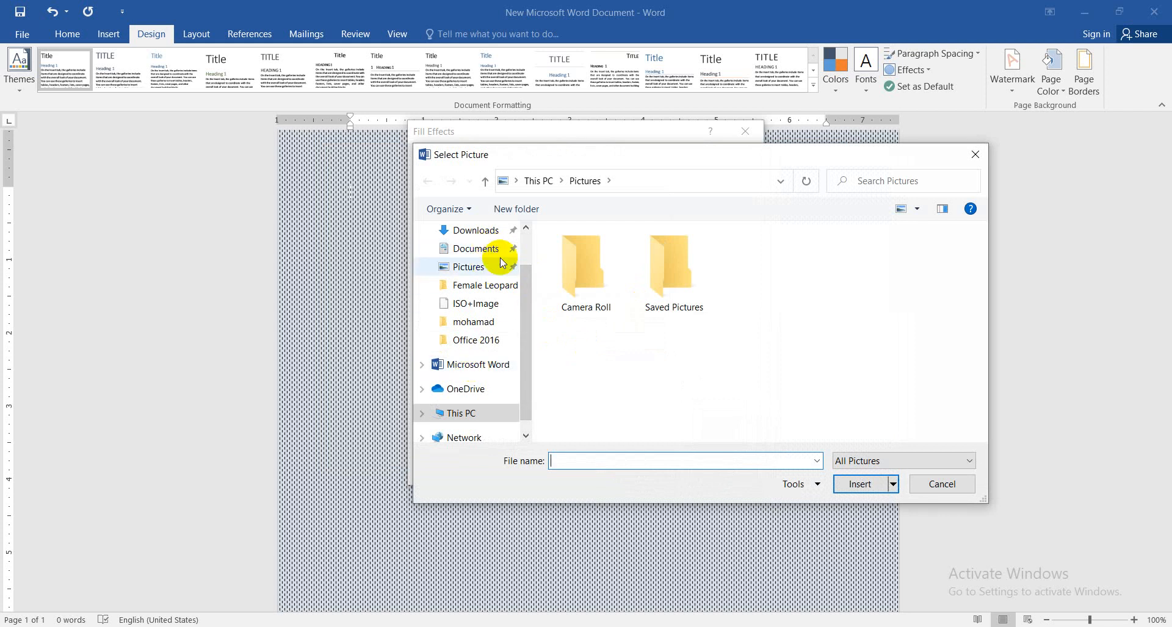
Fill the page background with the Desktop PNG picture stored in the Desktop folder
click(478, 272)
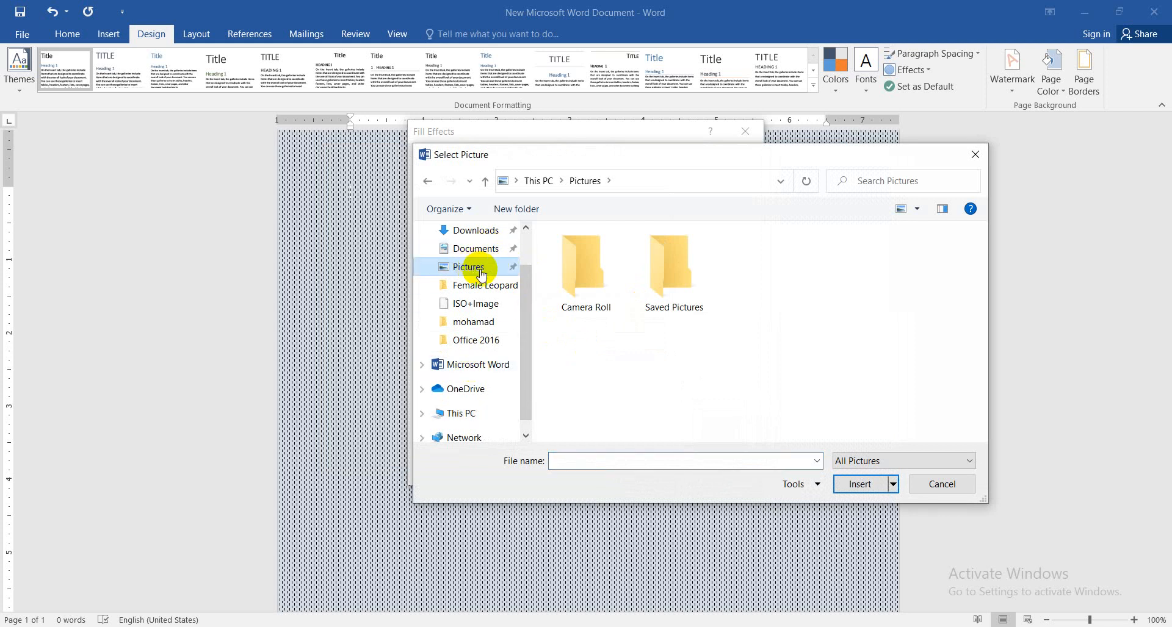
scroll(523, 314, up, 2)
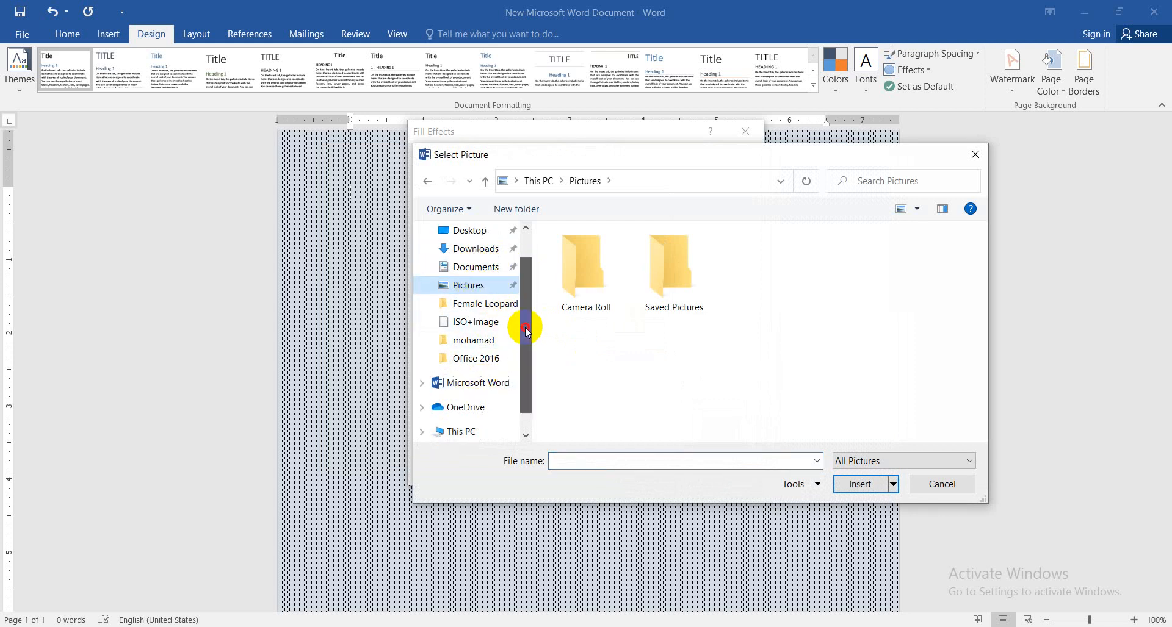
click(469, 260)
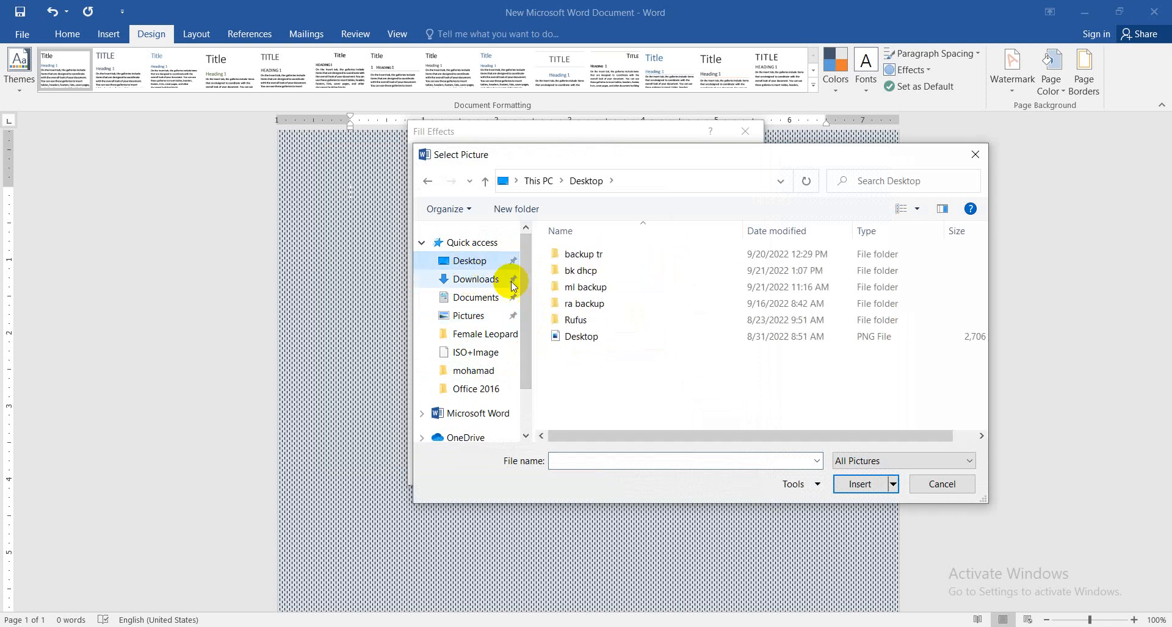
click(575, 337)
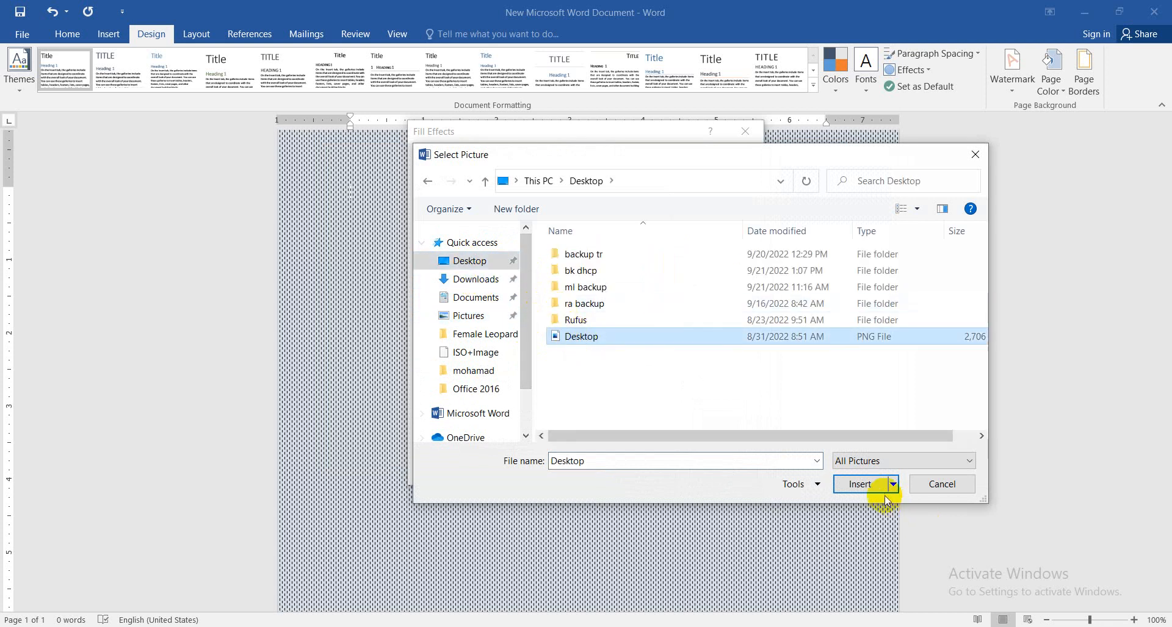
click(866, 486)
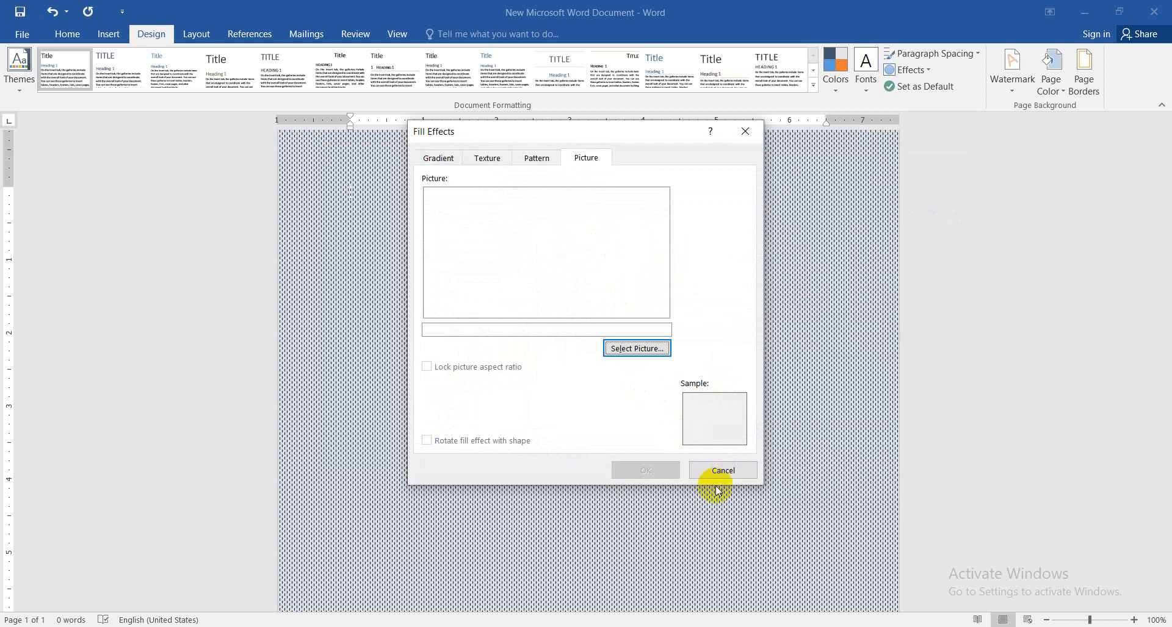
click(629, 346)
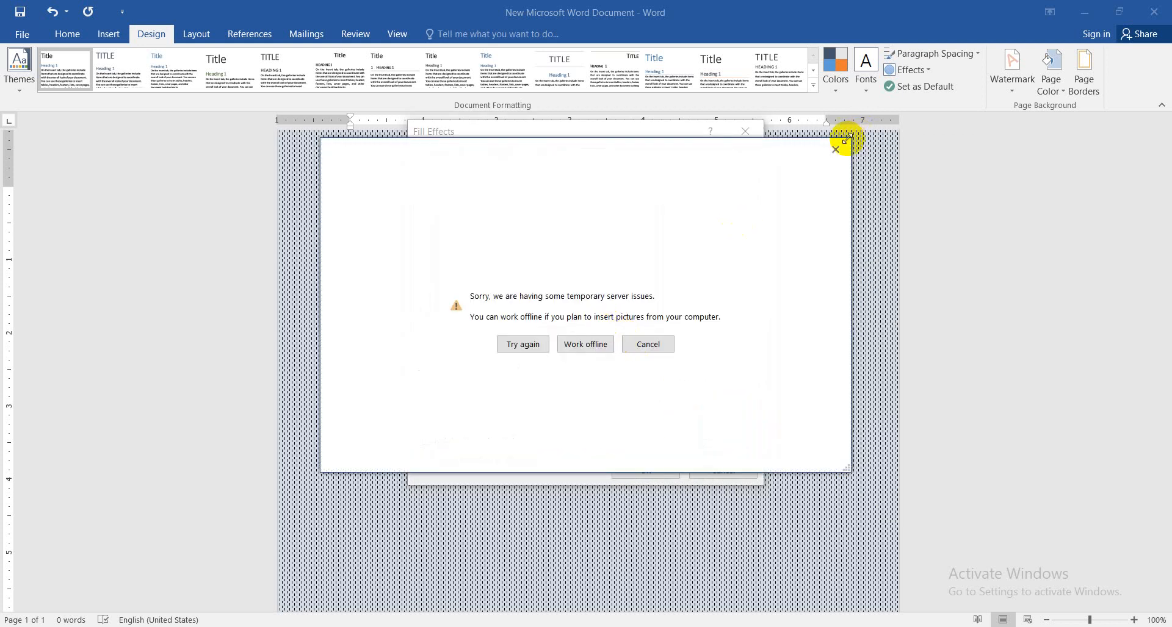
click(839, 150)
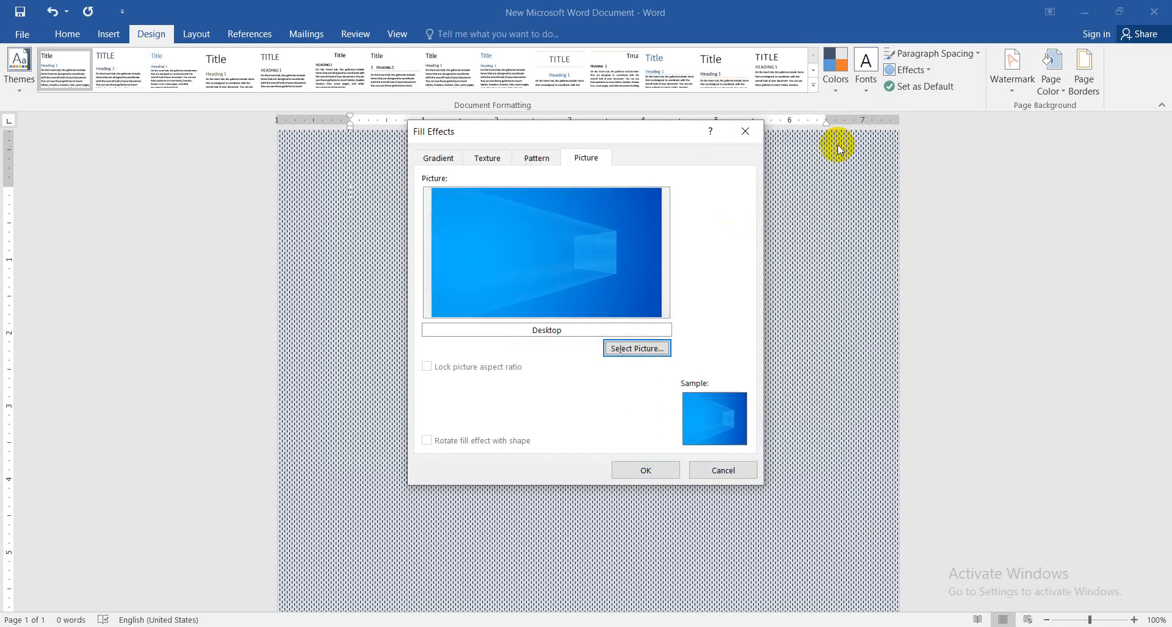
click(646, 470)
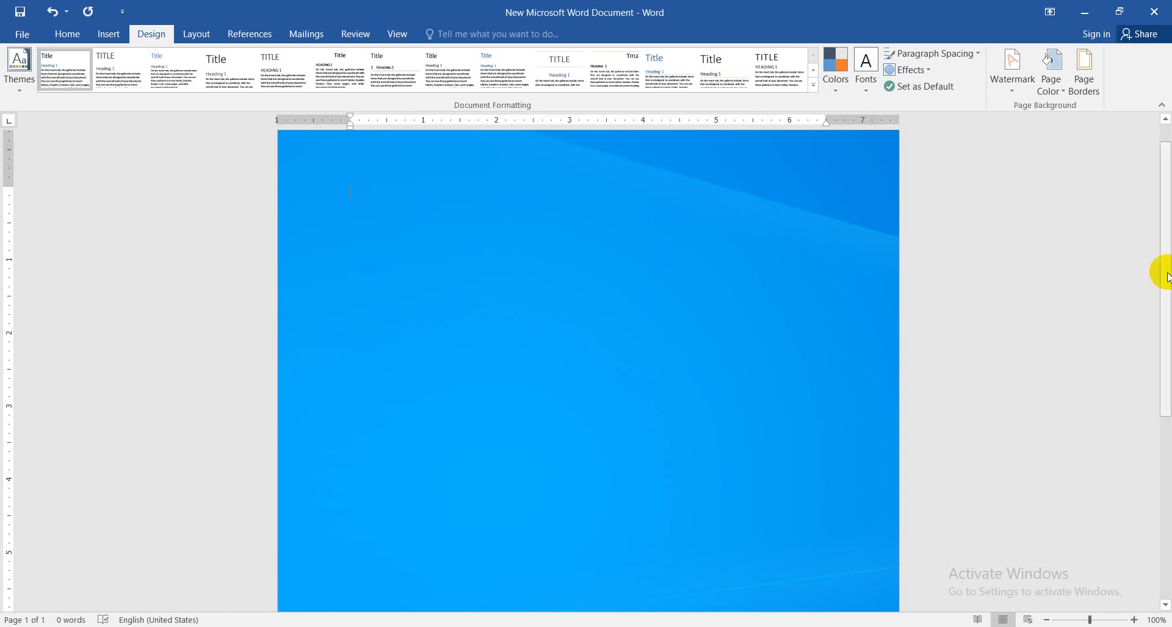
Remove the picture fill from the page background by setting the page colour to No Color
drag(1165, 270, 1151, 244)
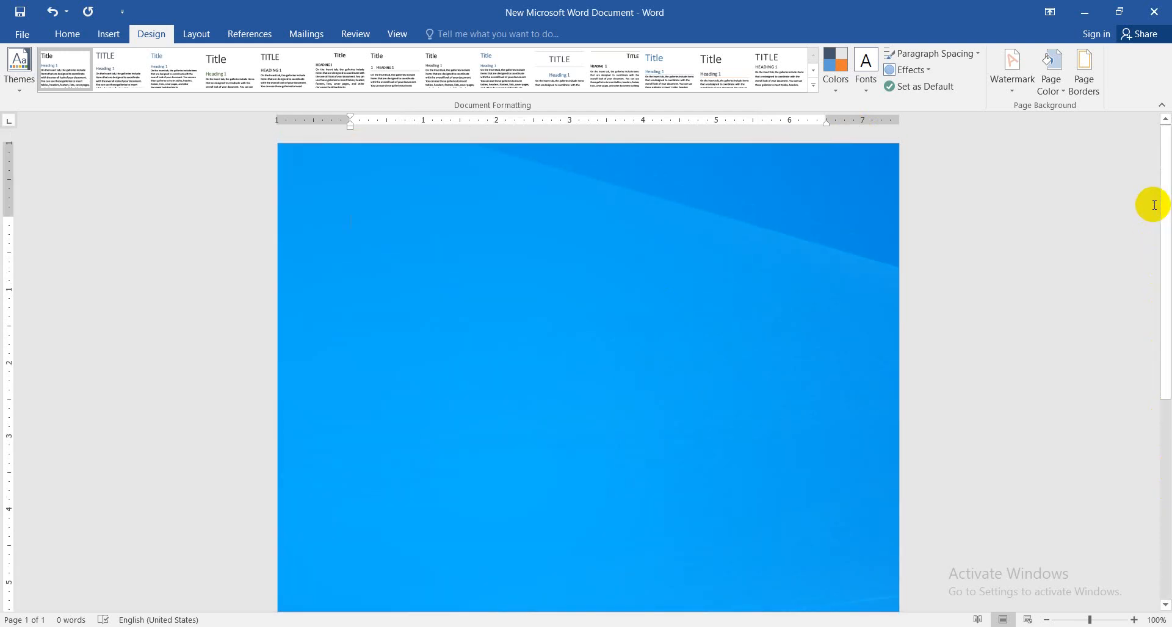
click(1047, 92)
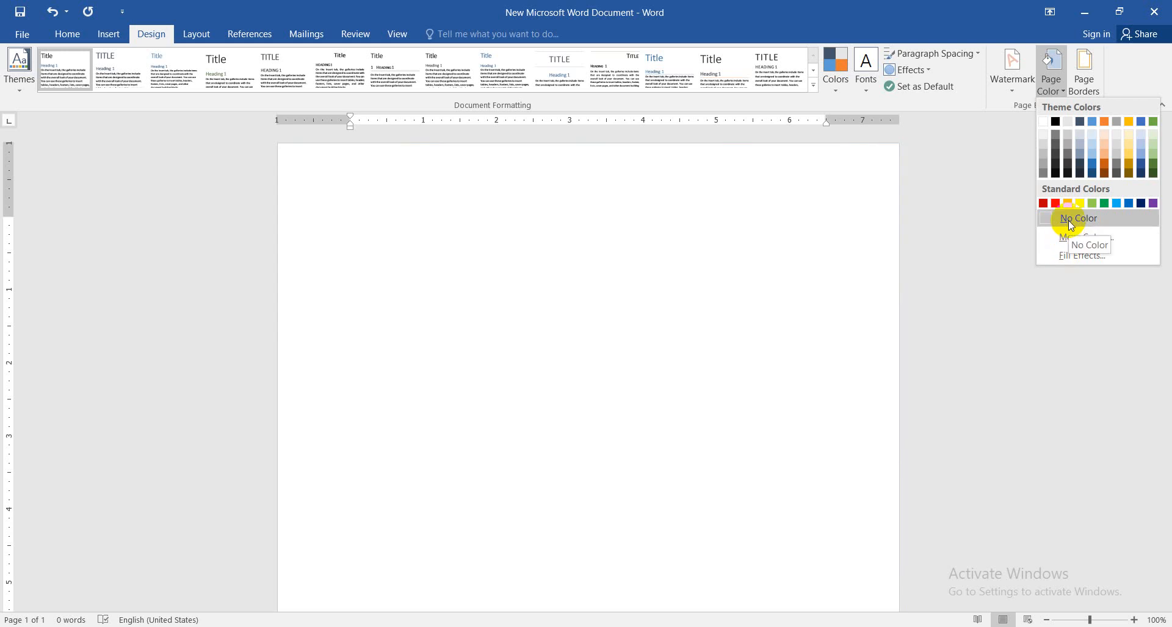
click(1070, 221)
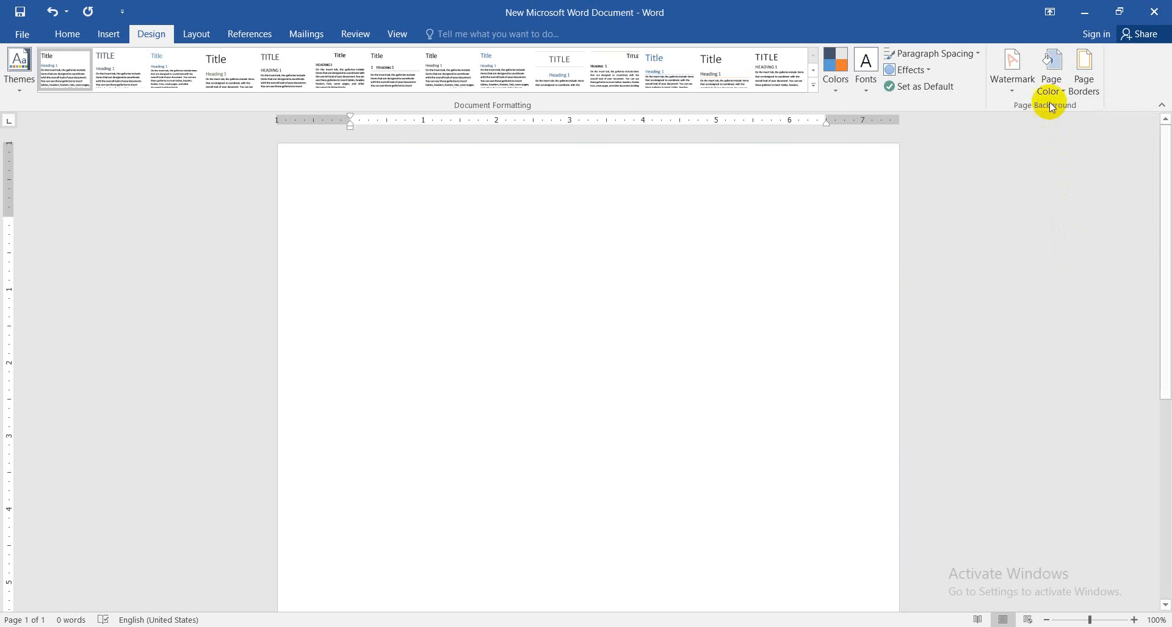
Examine the Gradient, Texture, Pattern and Picture fill effects available for the page background, and leave them without applying any
click(1050, 85)
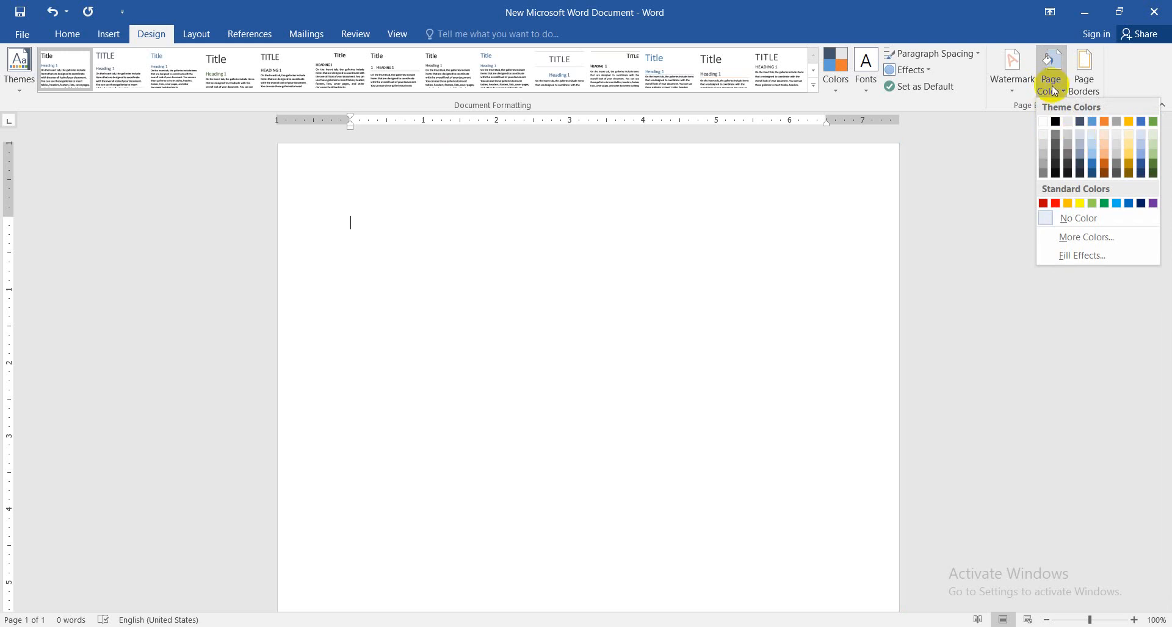
click(1053, 88)
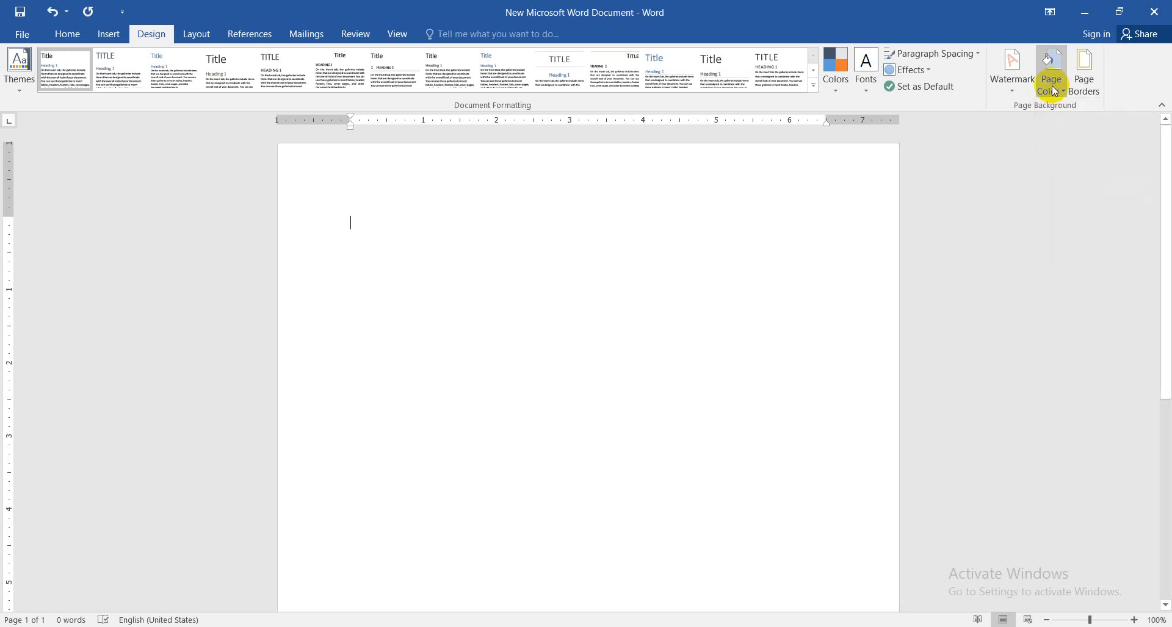
click(1052, 85)
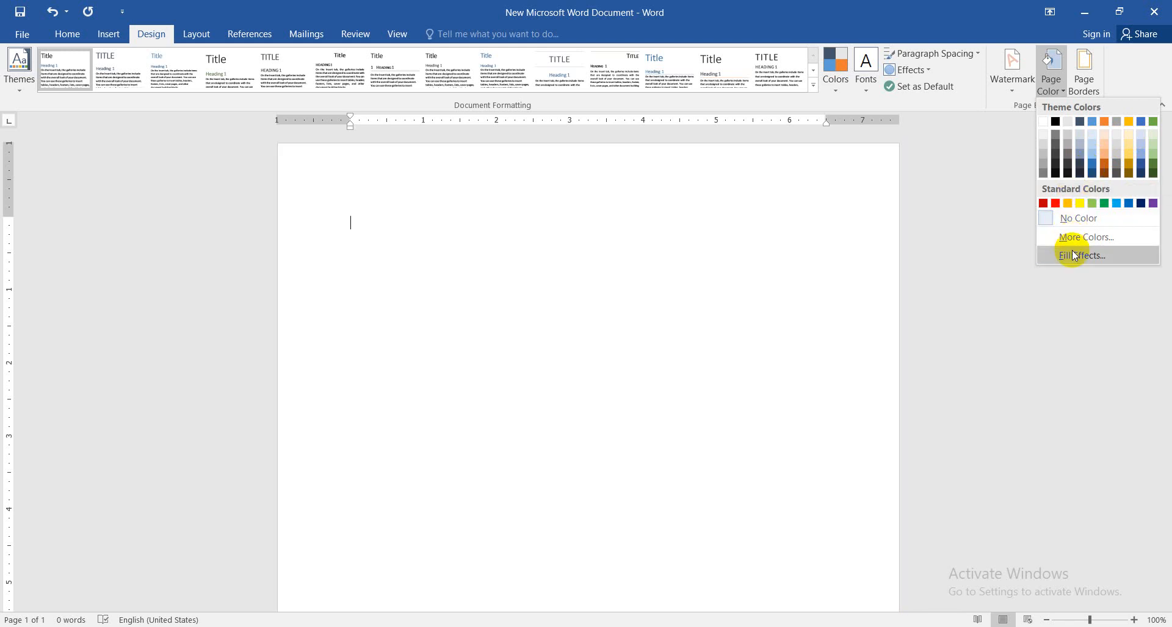
click(1075, 255)
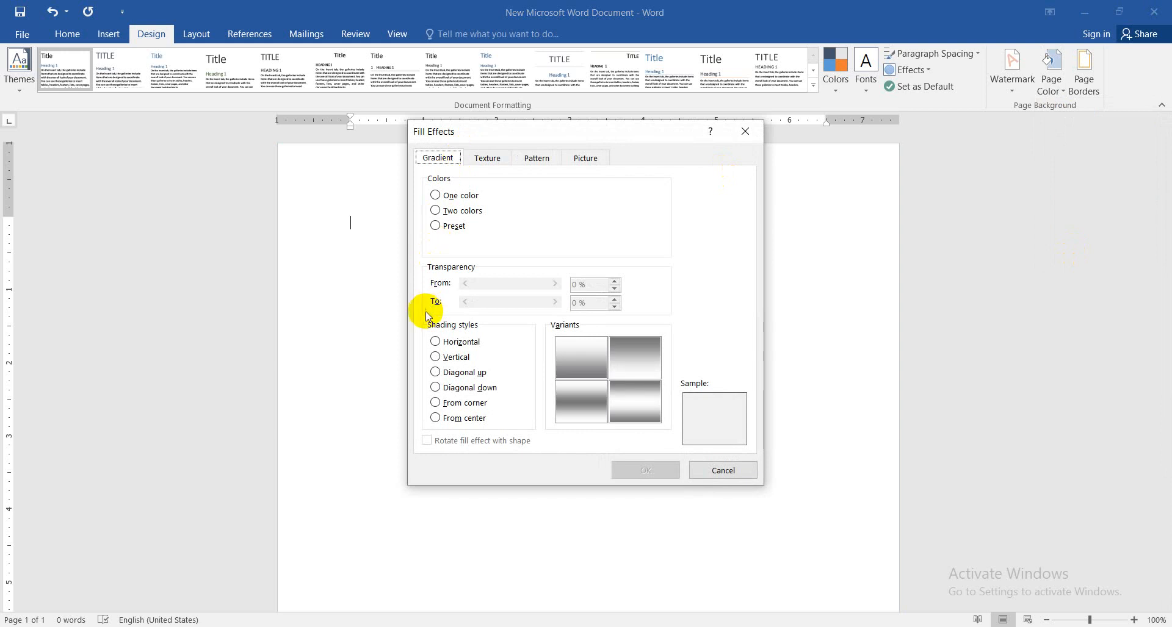
click(436, 211)
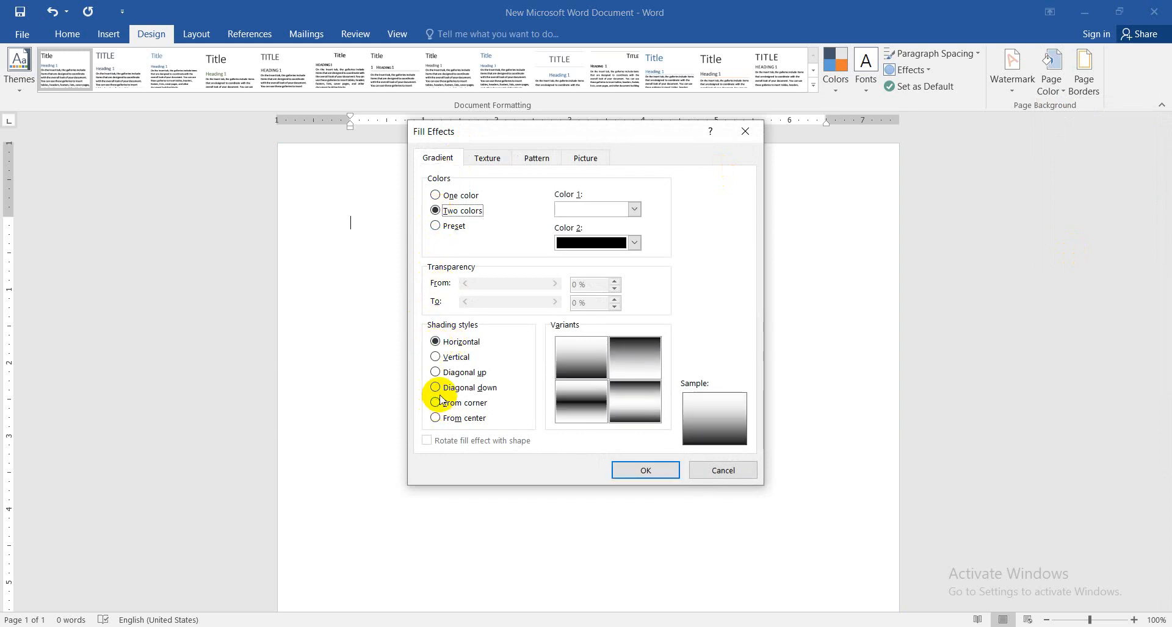
click(436, 357)
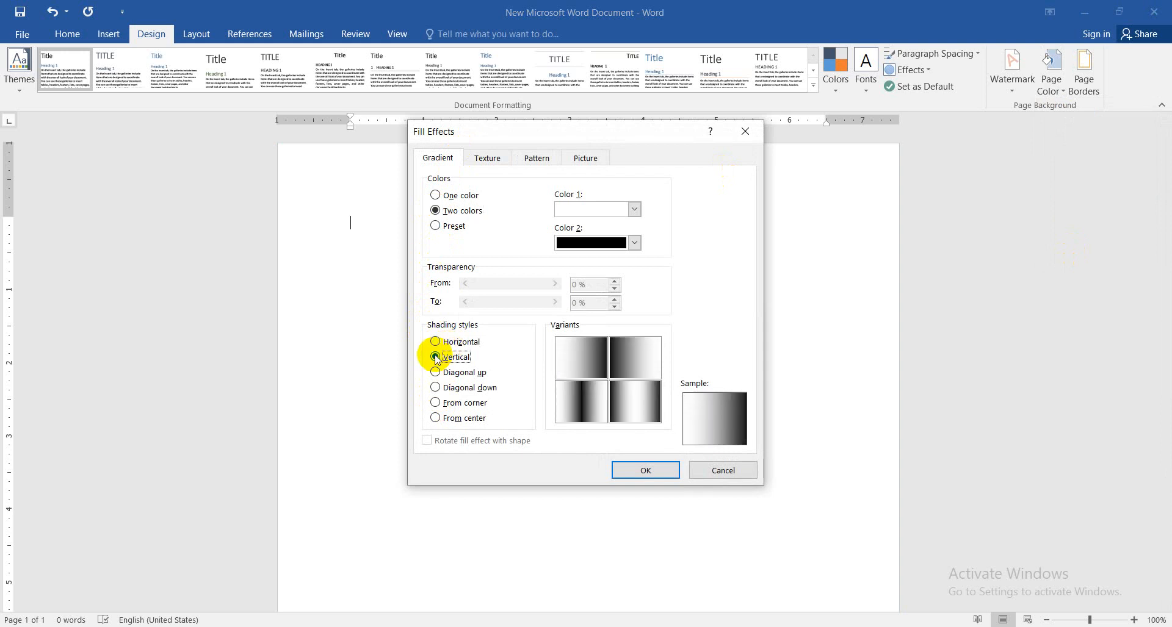
click(435, 373)
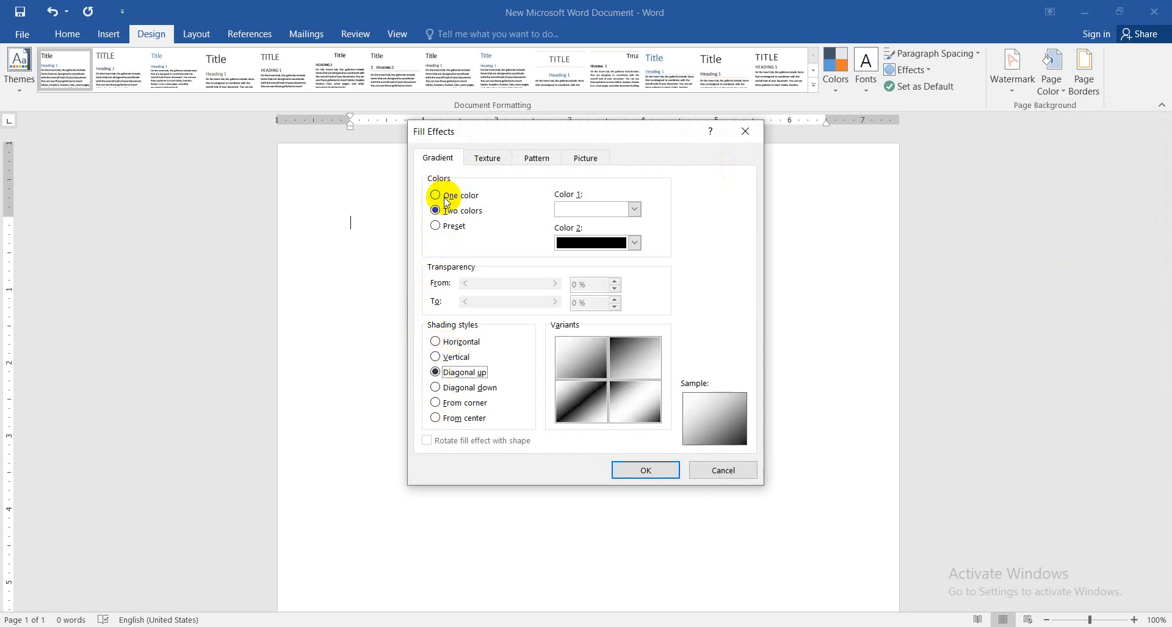
click(480, 160)
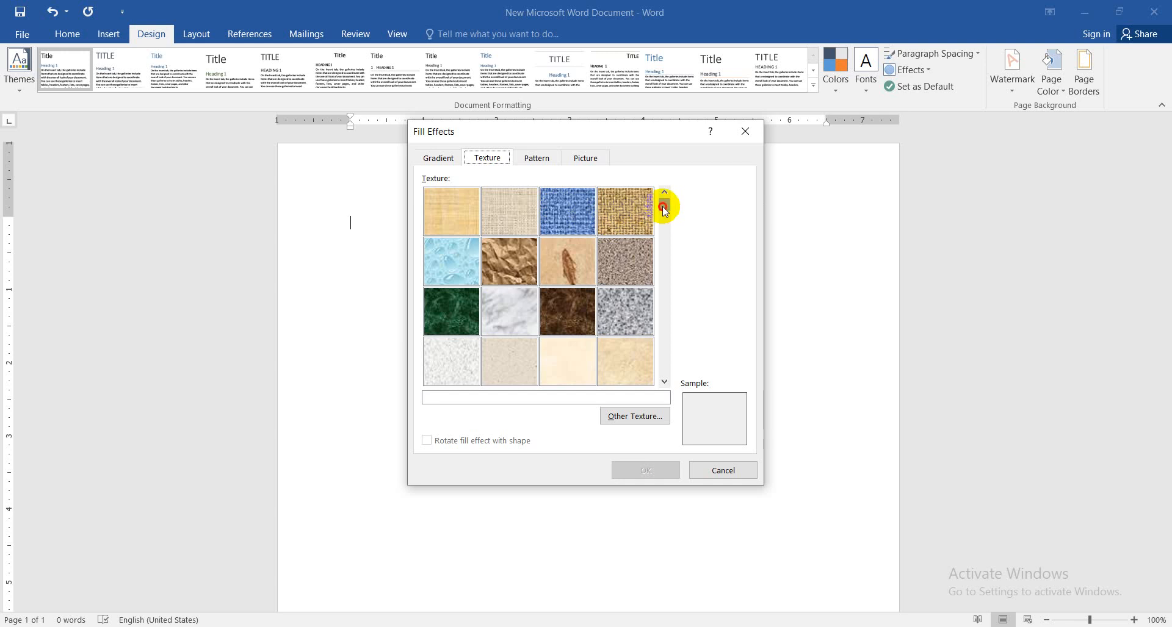
drag(663, 209, 629, 295)
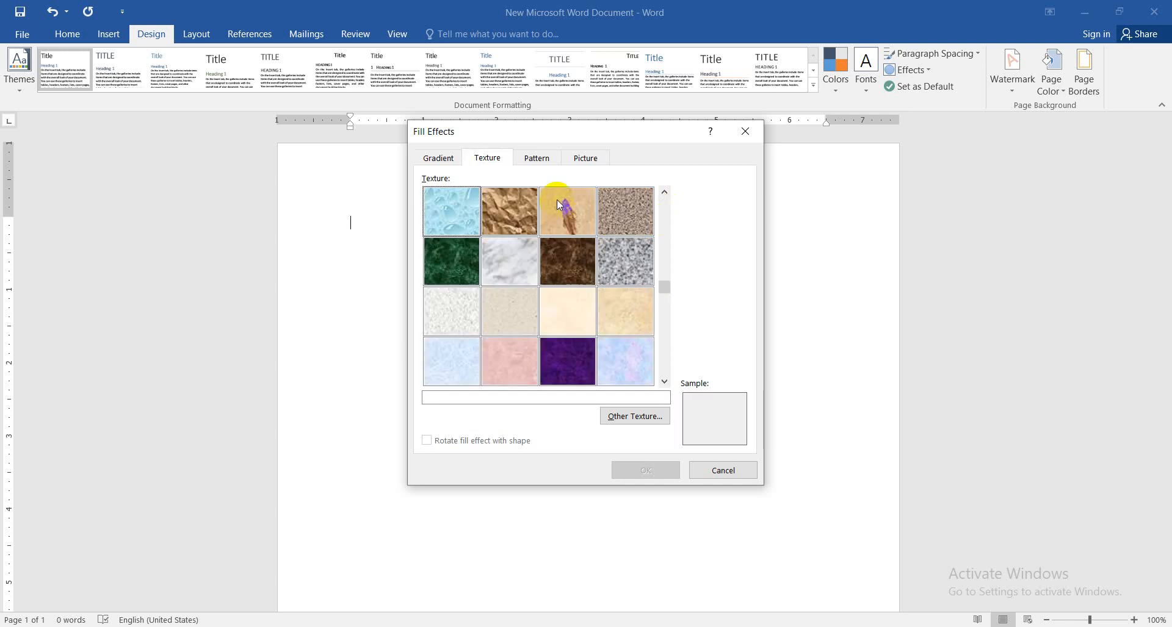
click(526, 156)
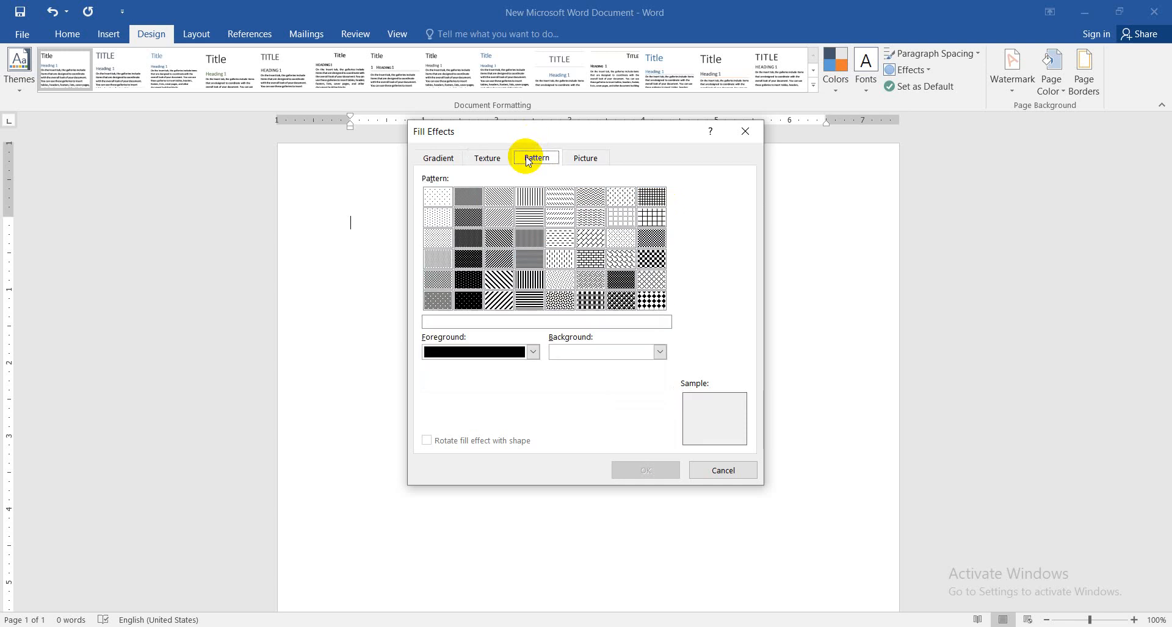
click(560, 261)
click(590, 161)
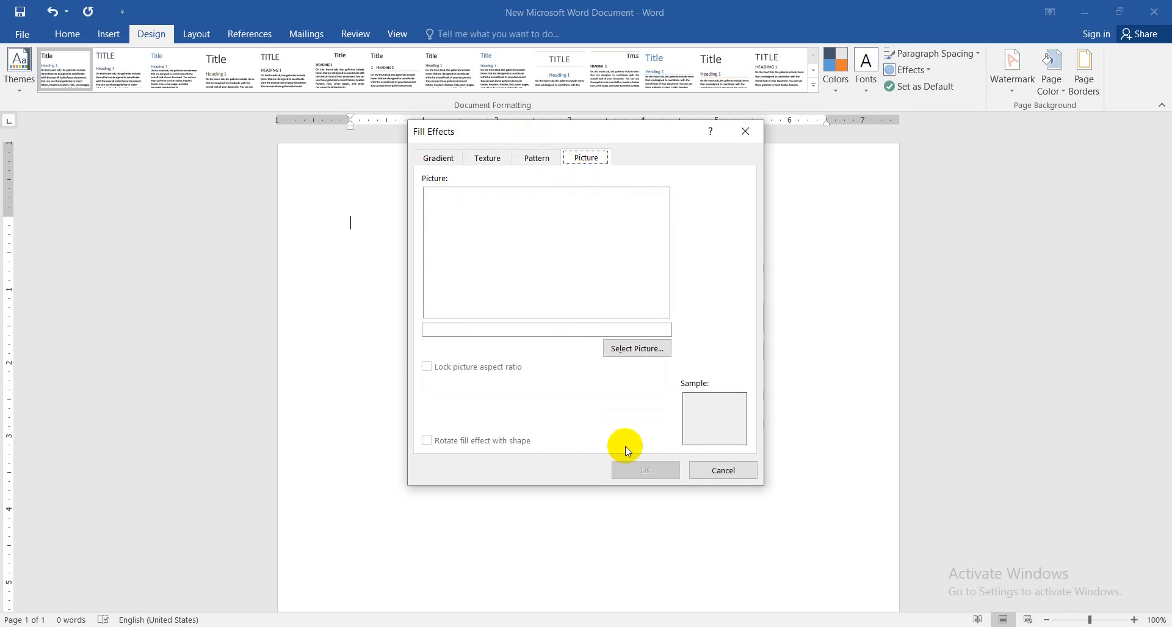
click(724, 470)
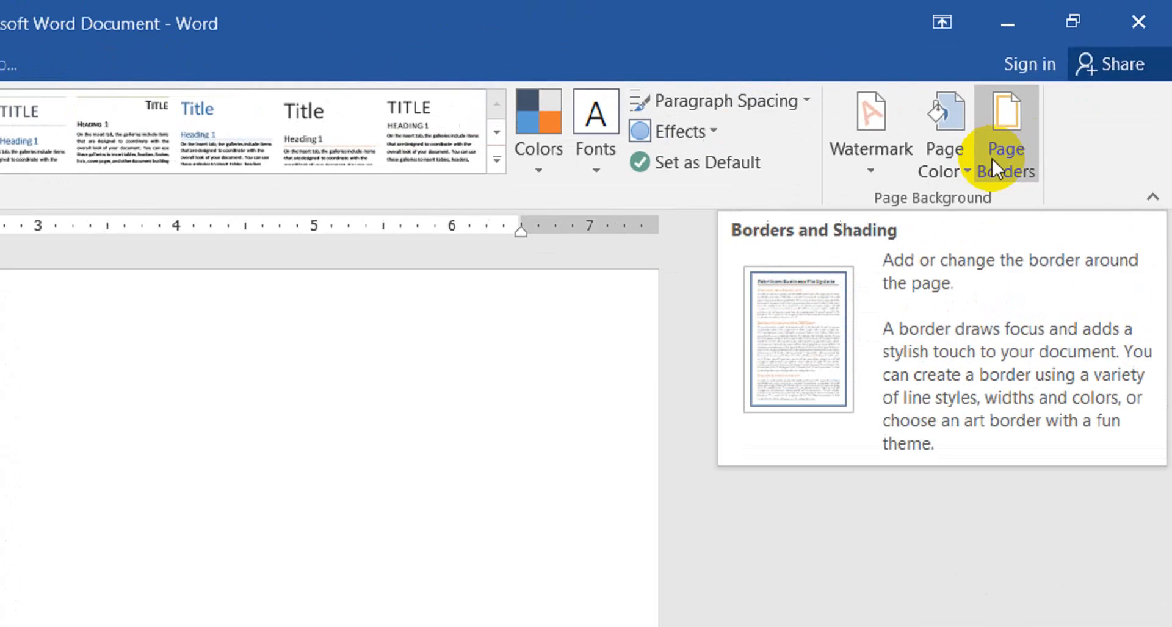
Set up a dark red page border around the whole page using the 3 pt thick-and-thin double line style
click(1084, 90)
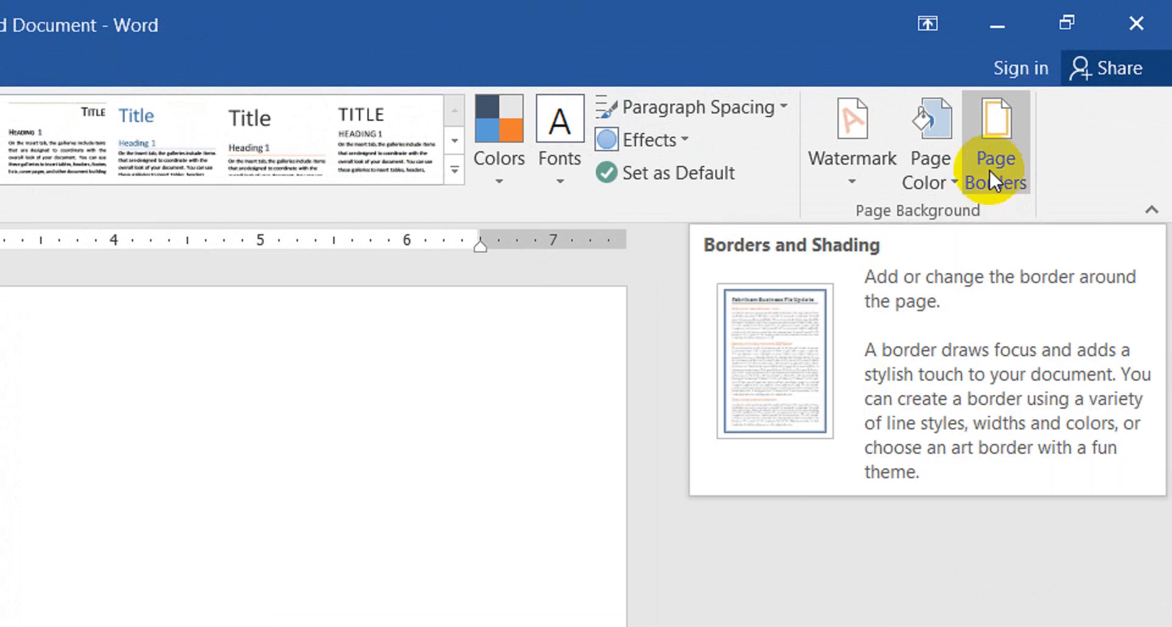
click(988, 169)
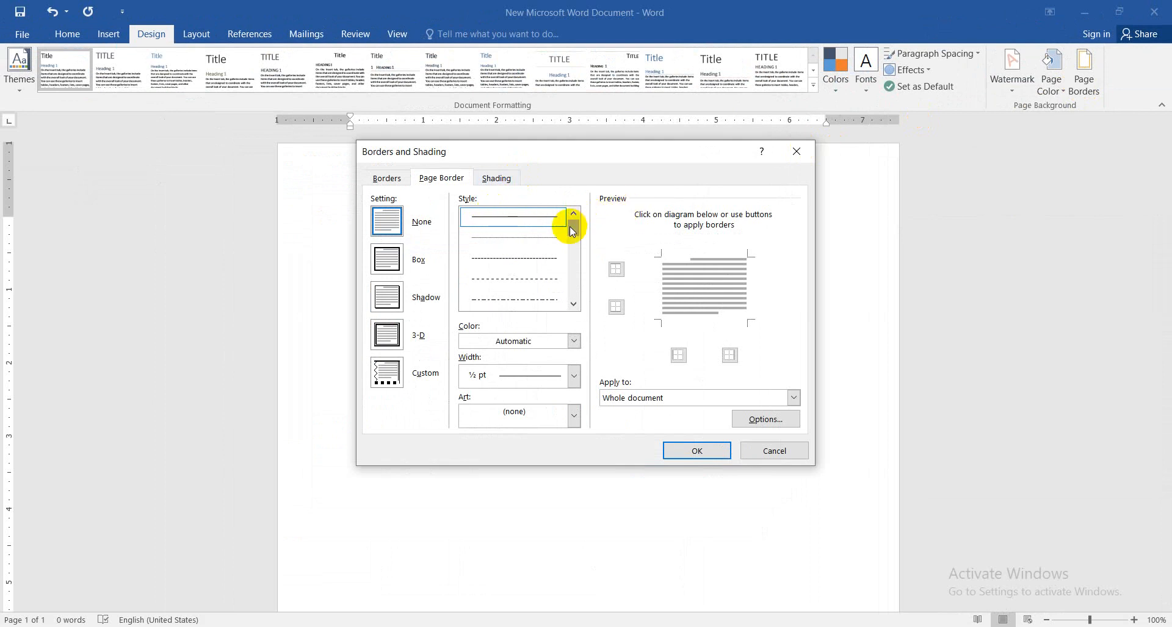
drag(571, 231, 571, 242)
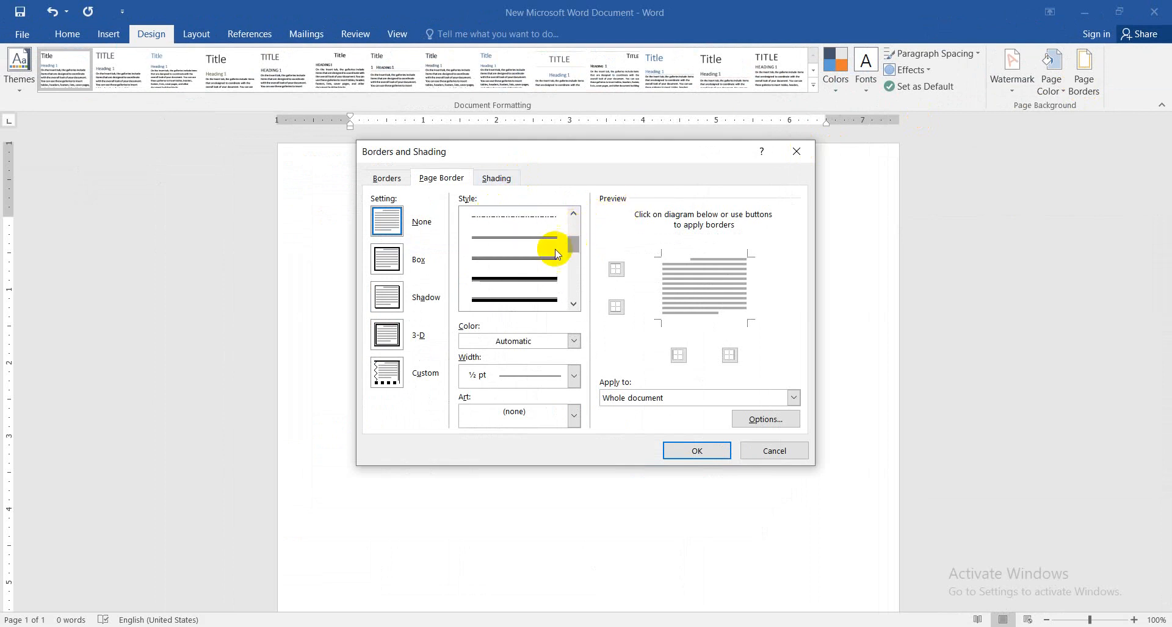
click(521, 278)
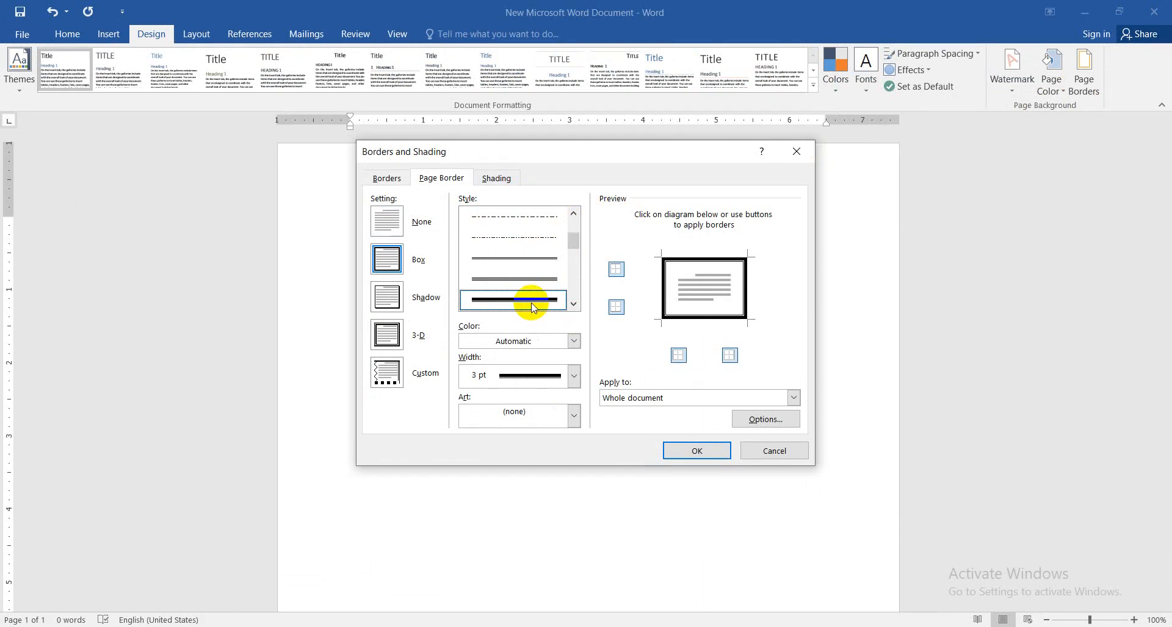
click(574, 341)
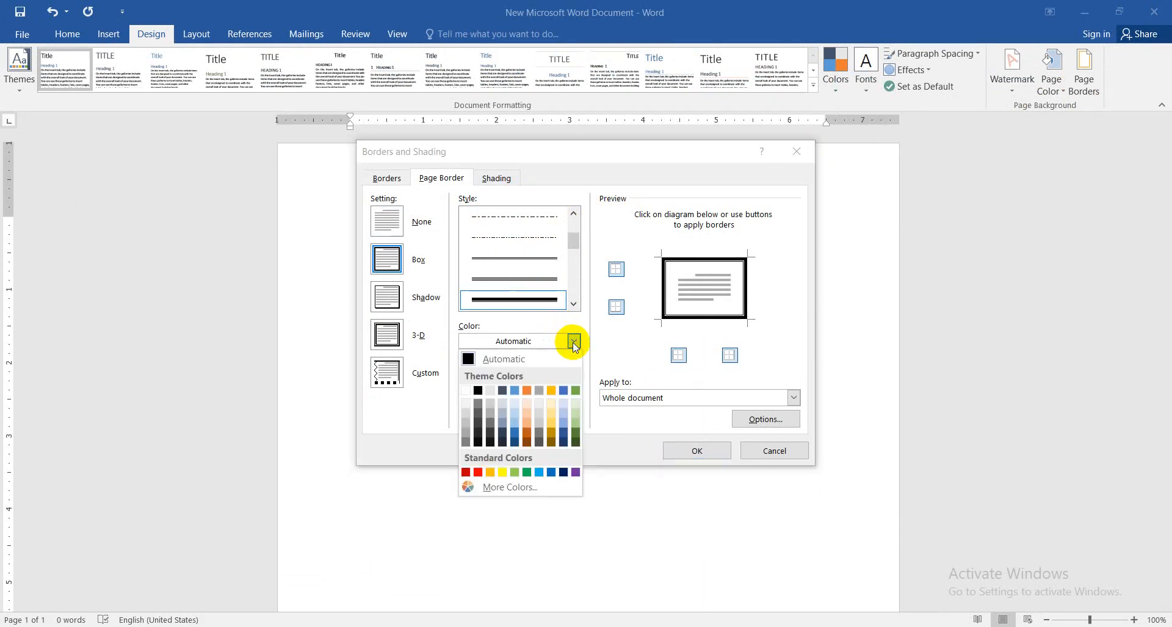
click(467, 472)
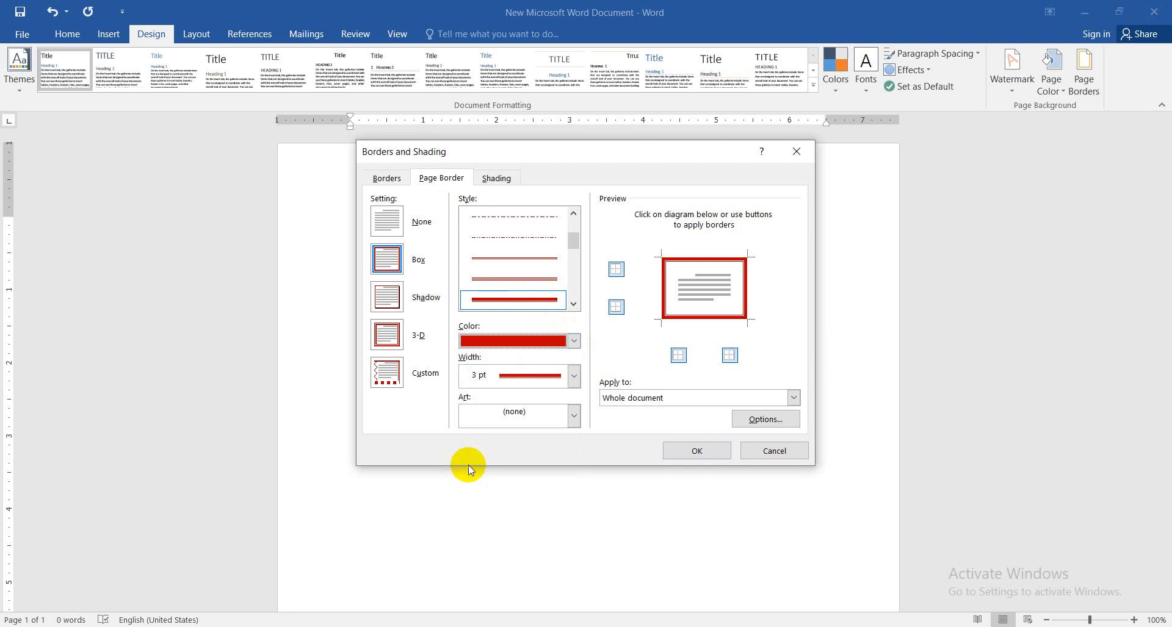
Remove the left, bottom and right sides of the page border, keeping only the top line
click(666, 282)
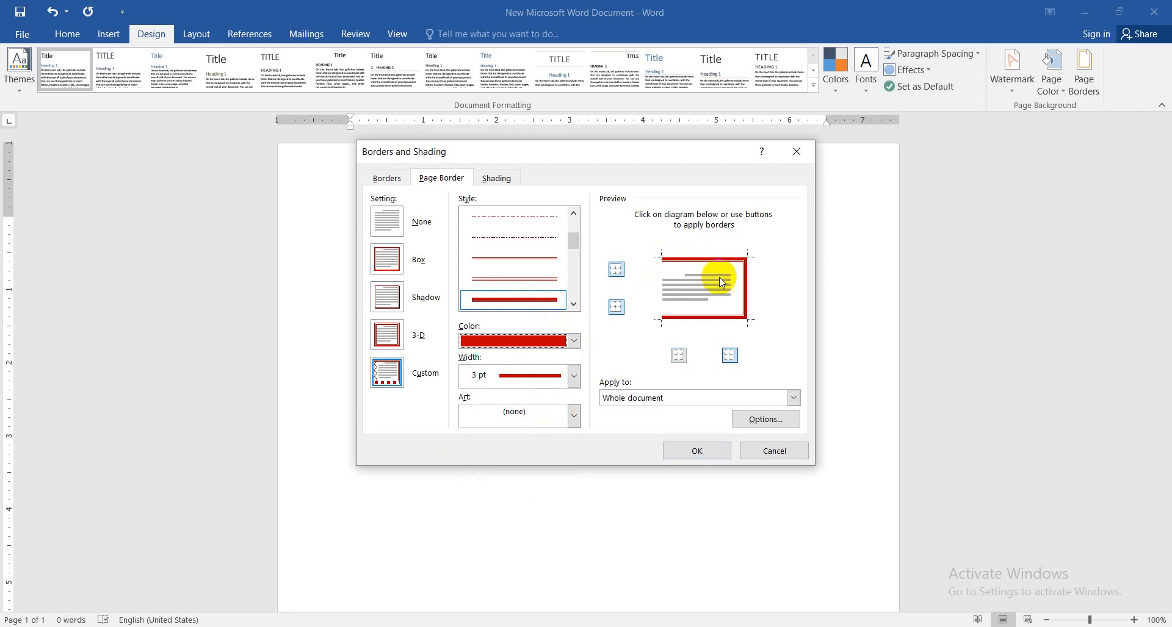
click(713, 317)
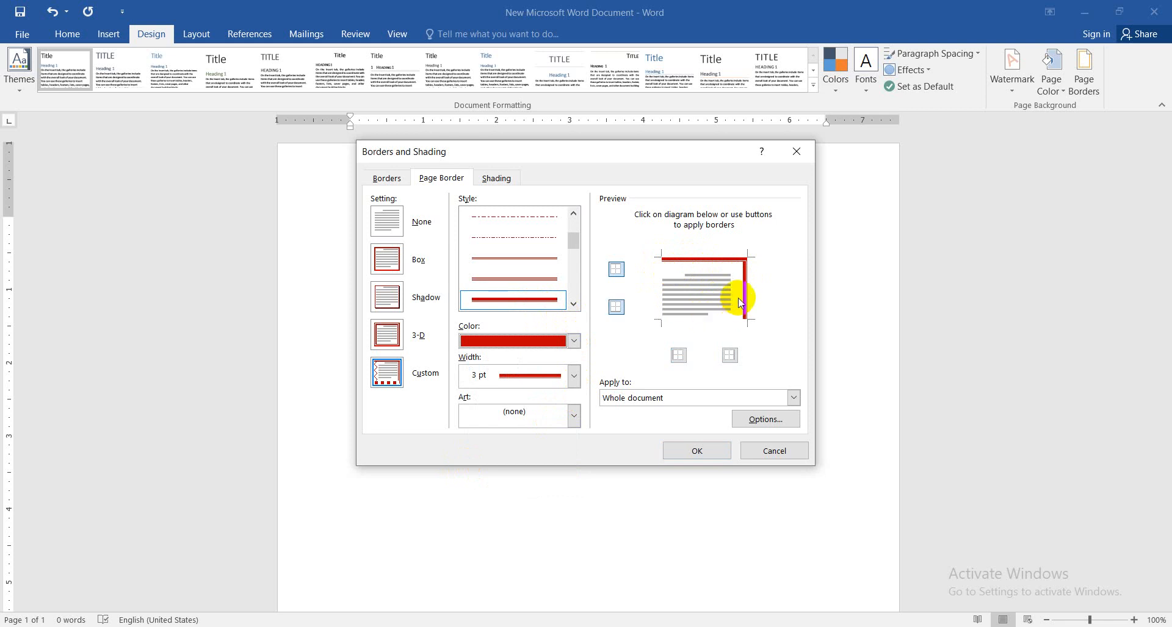
click(746, 292)
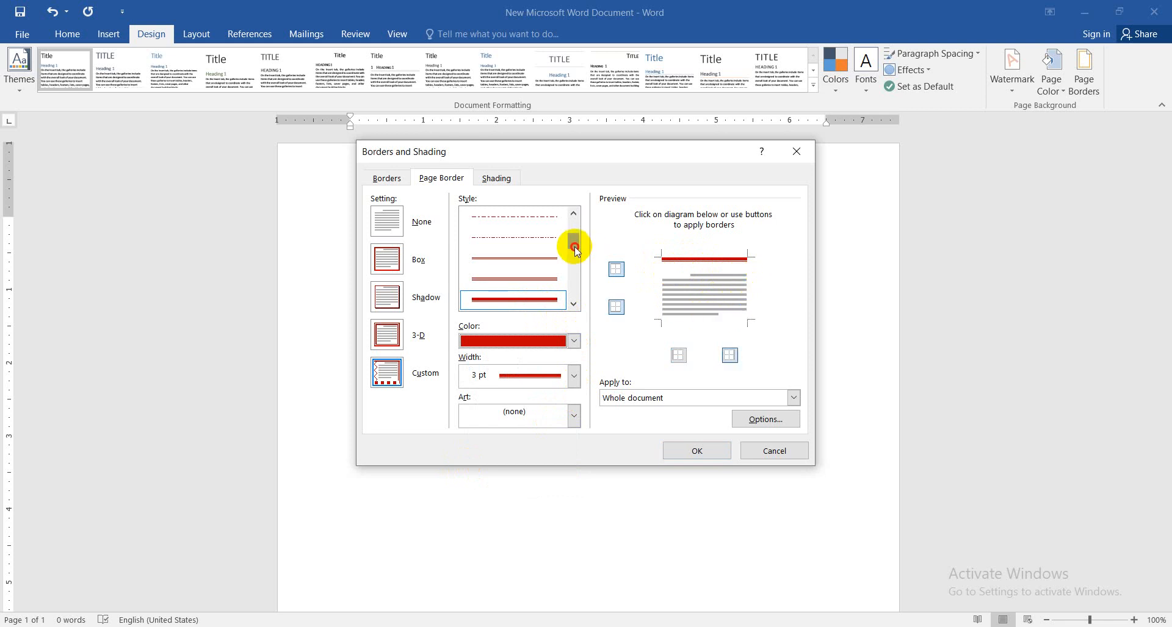
Add a blue 3 pt thin-thick-thin triple line as the page's bottom border
drag(574, 246, 573, 266)
click(553, 263)
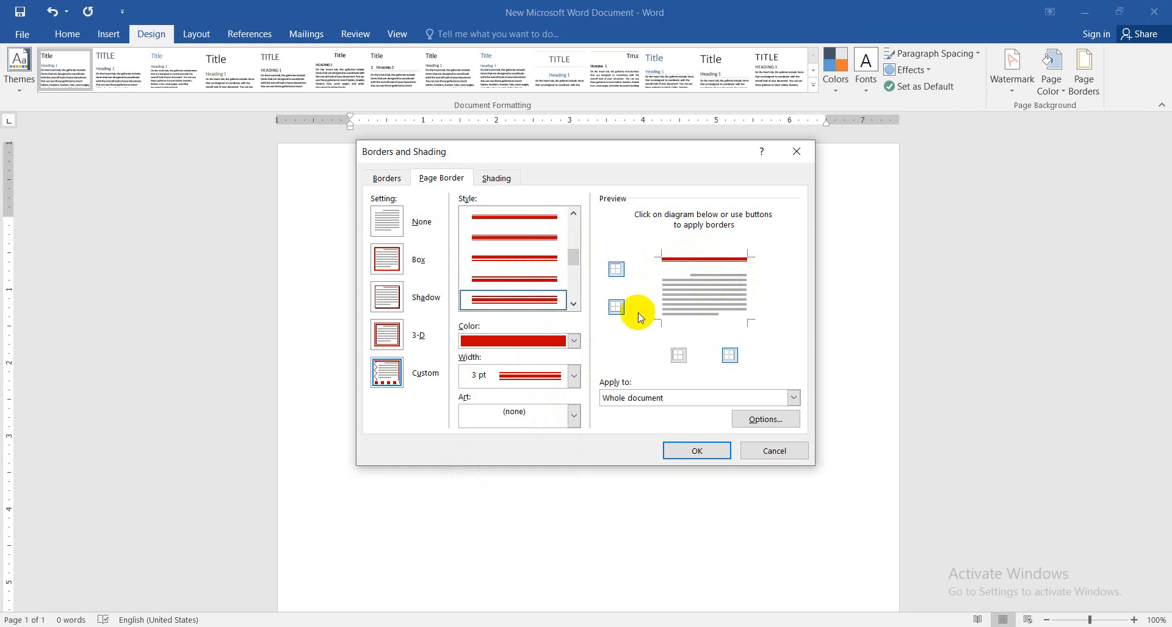
click(574, 342)
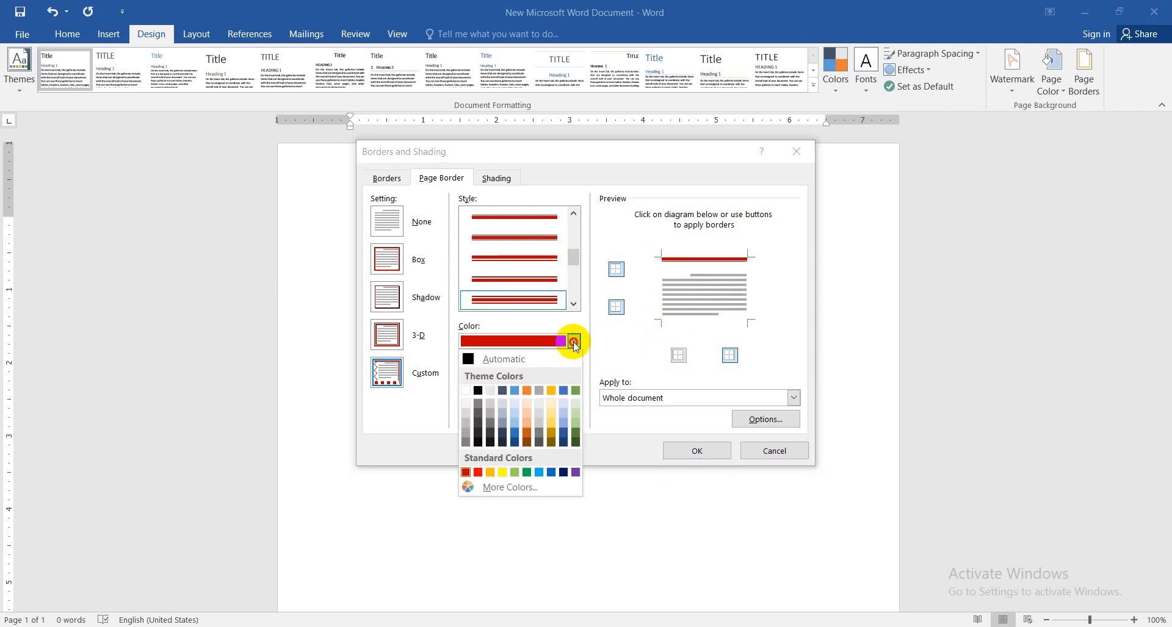
click(515, 390)
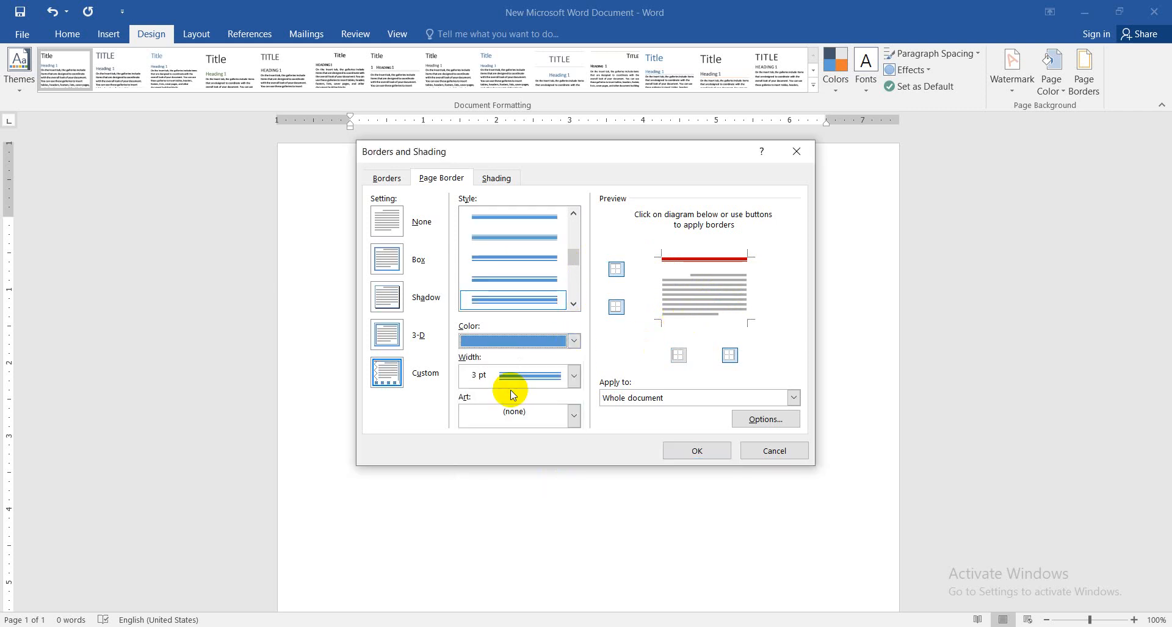
click(693, 322)
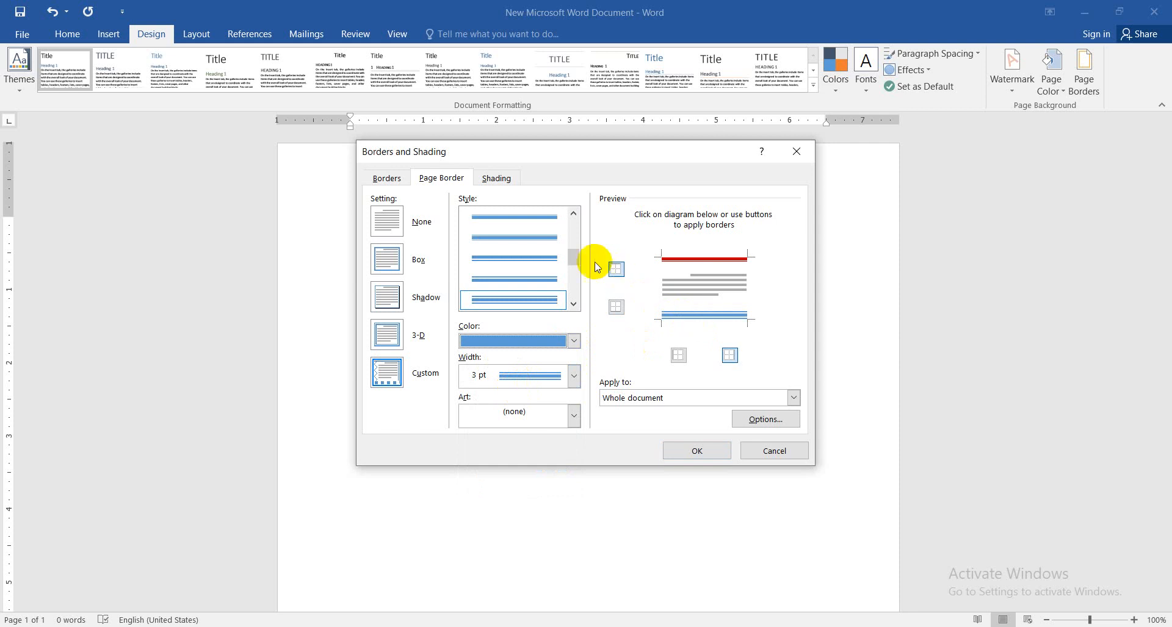
Add a yellow double wavy line as the page's right border and apply the custom borders to the whole document
scroll(573, 292, down, 3)
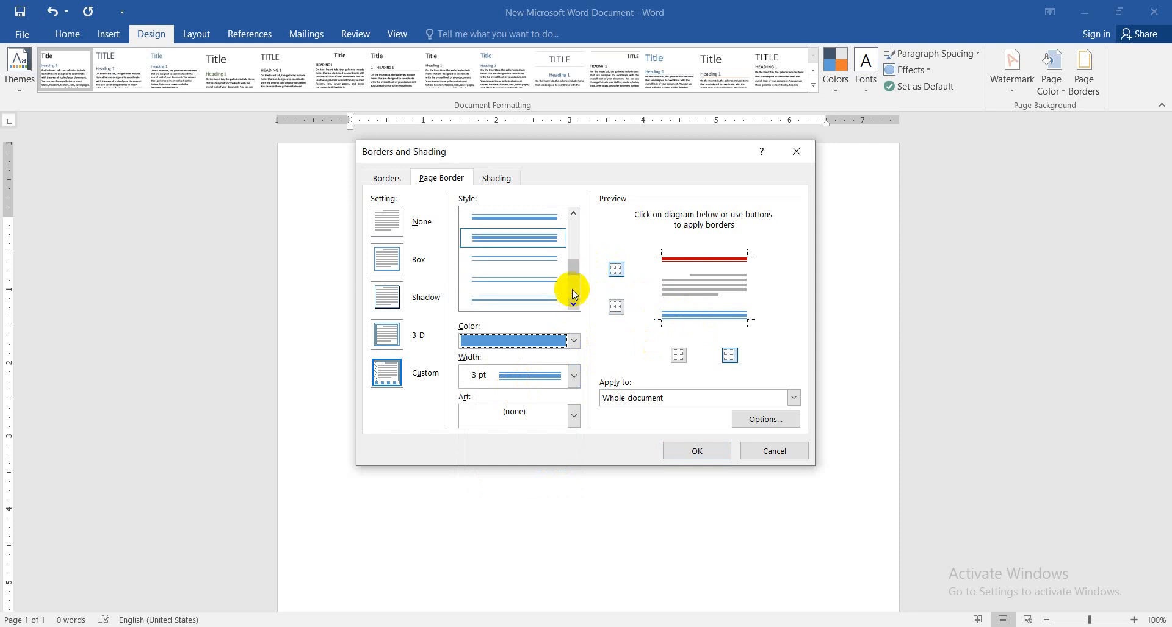
scroll(571, 269, down, 2)
click(535, 300)
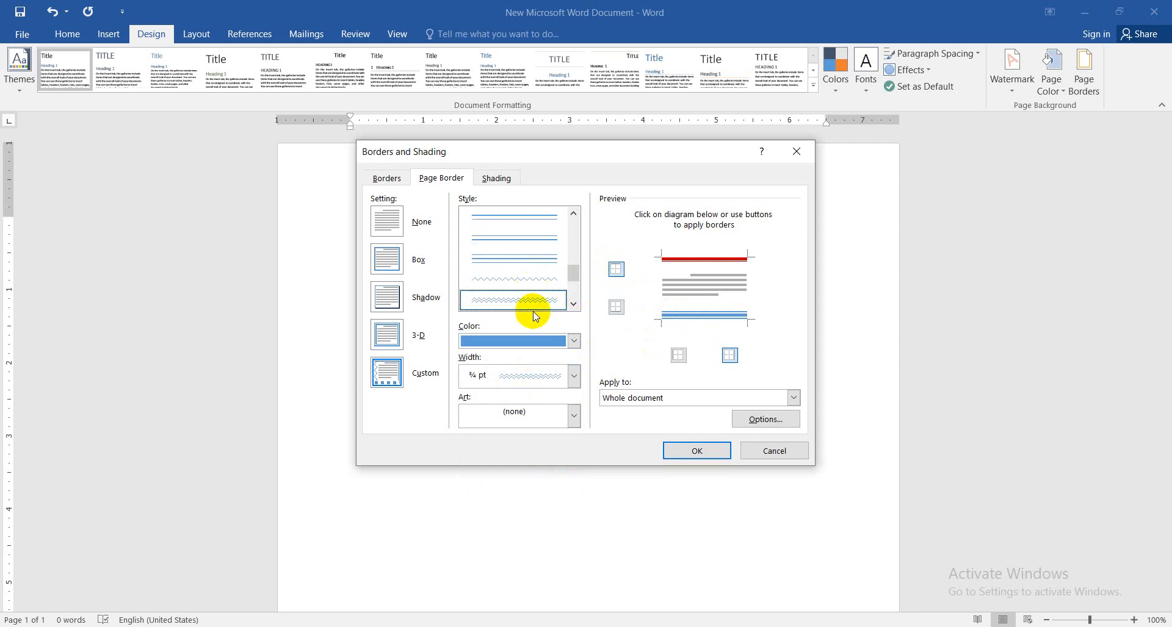
click(573, 375)
click(574, 342)
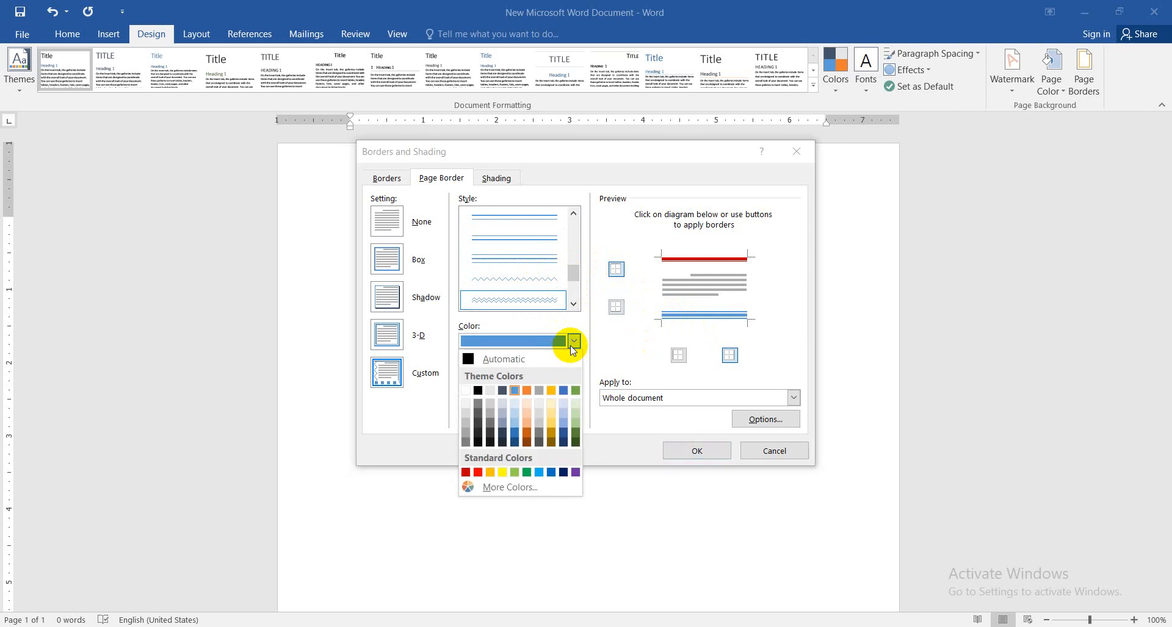
click(502, 472)
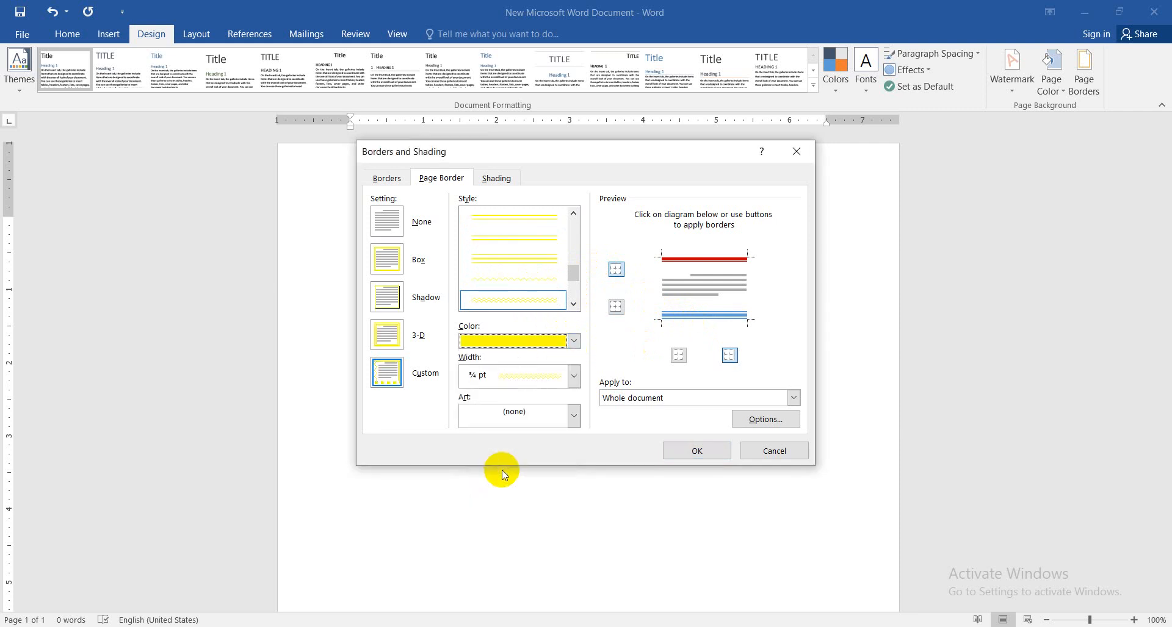
click(746, 285)
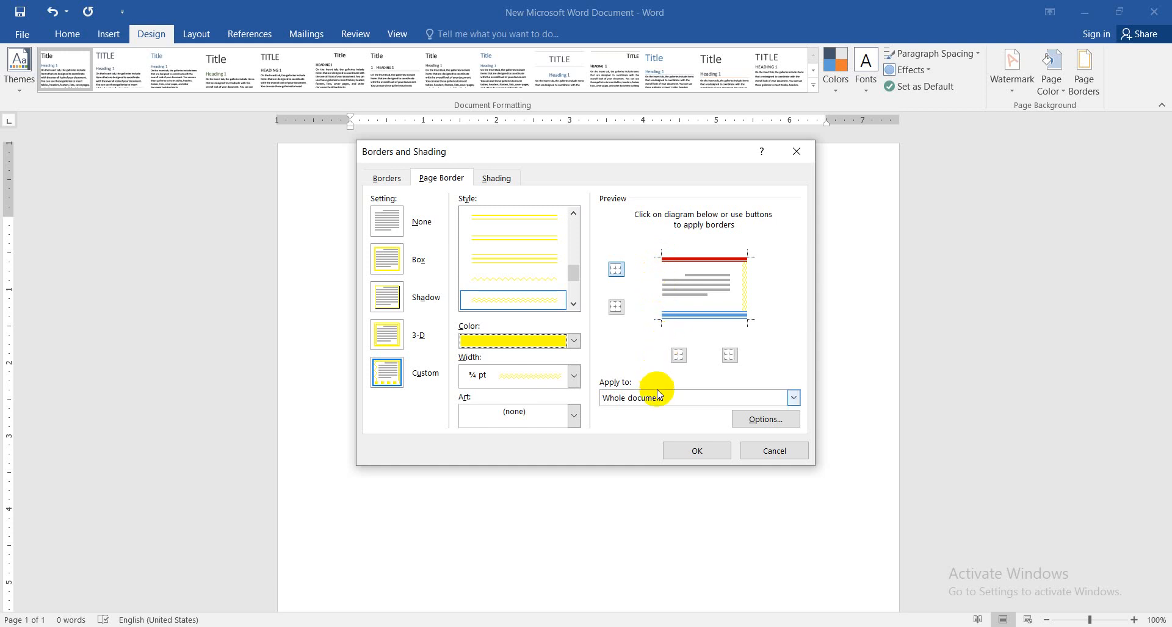
click(694, 452)
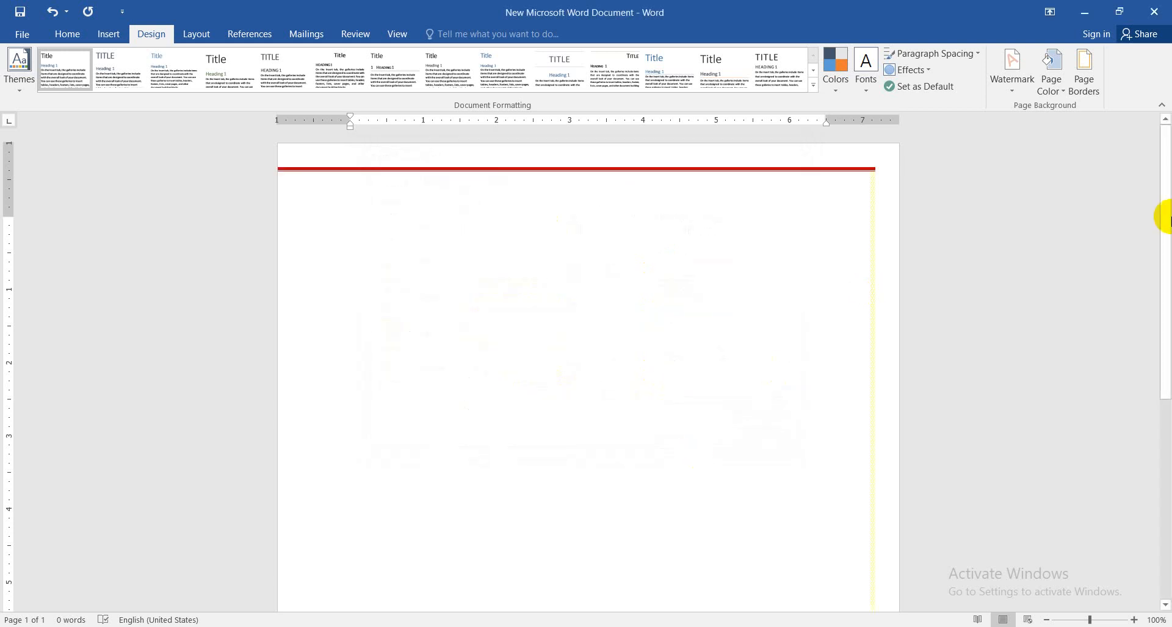
drag(1167, 216, 1151, 188)
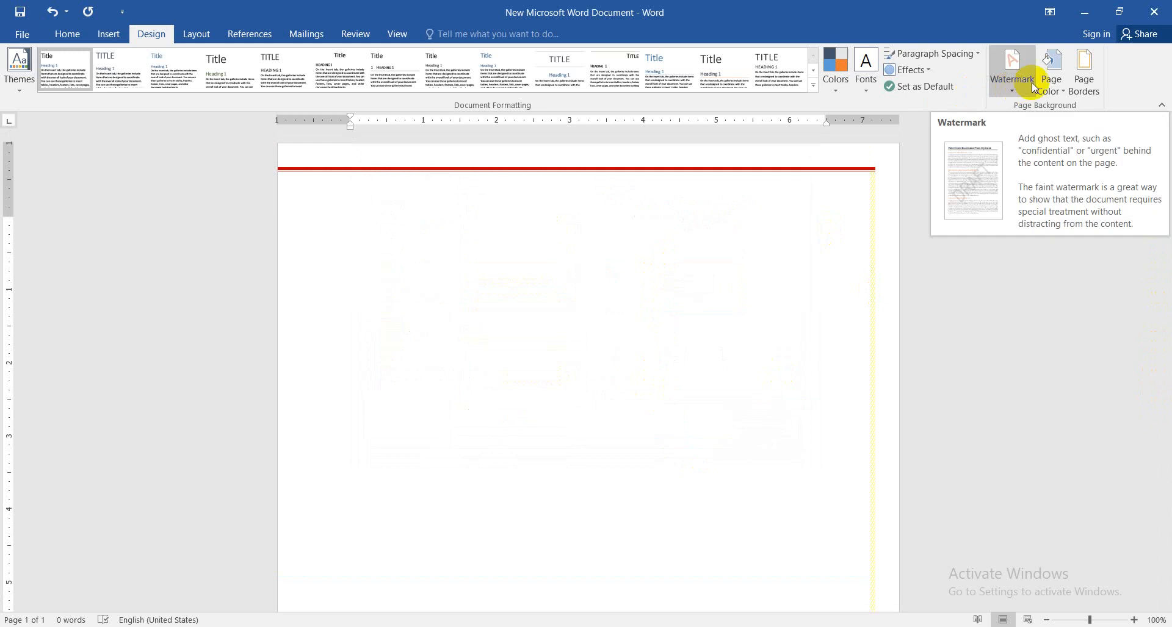
Reopen the page border settings, check the colour and width choices, and clear the top, right and bottom borders
click(1071, 74)
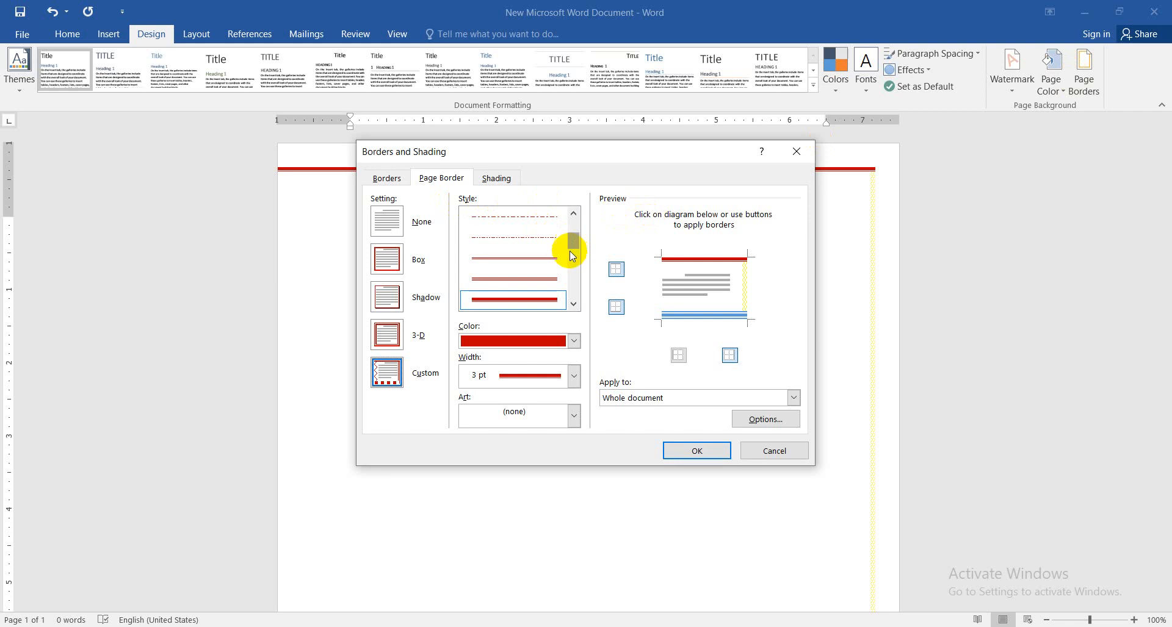
click(574, 342)
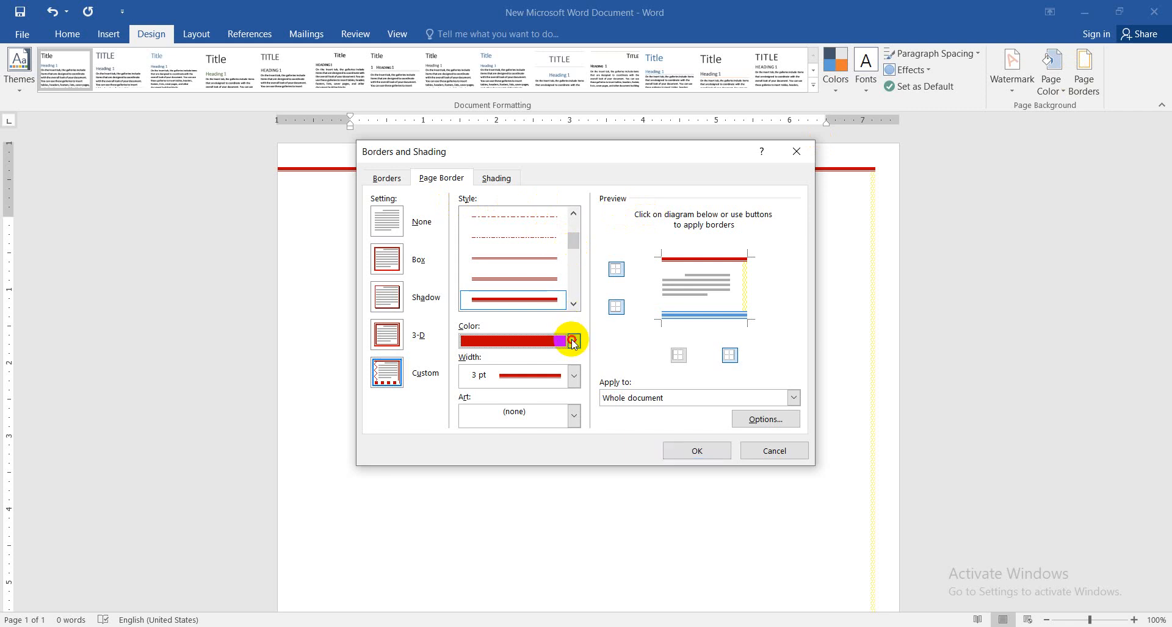
click(603, 348)
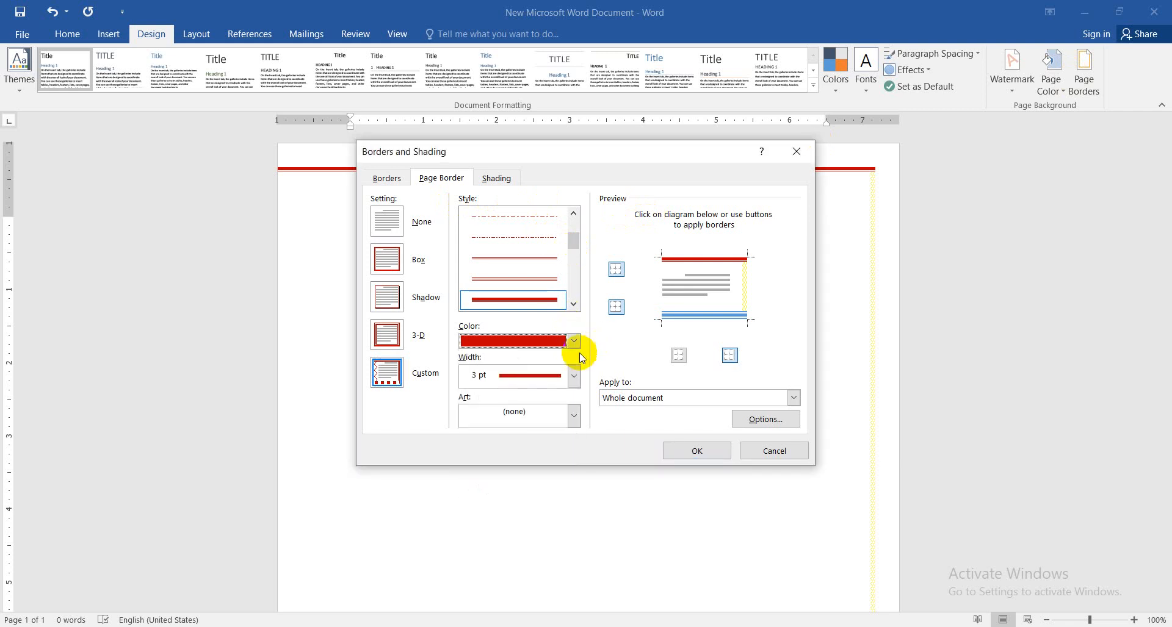
click(573, 376)
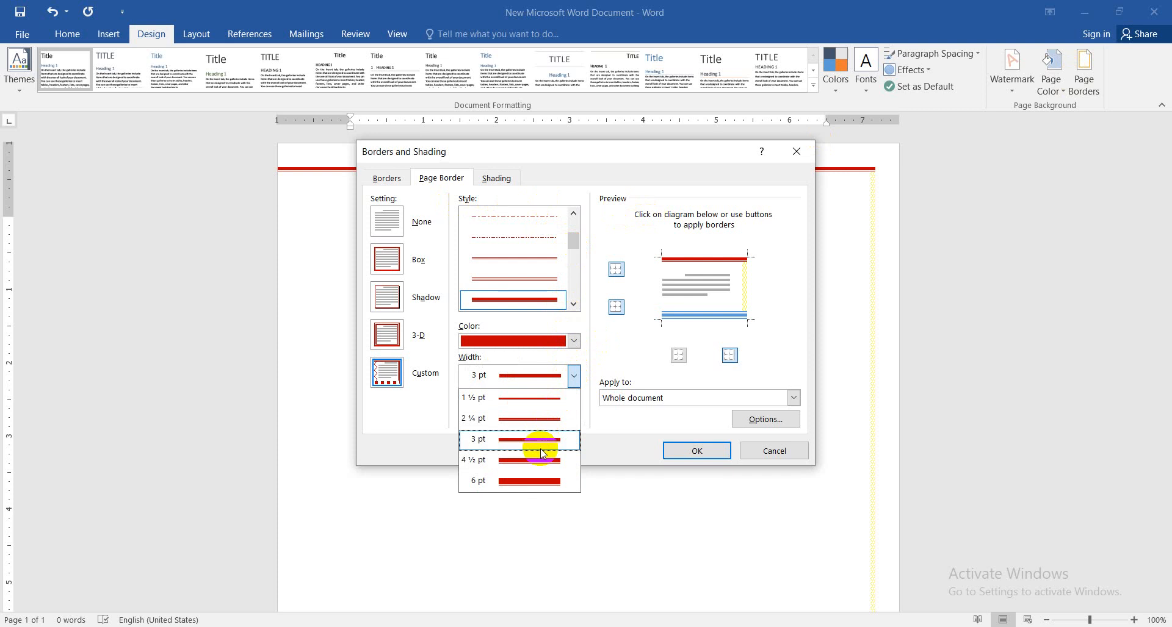
click(607, 347)
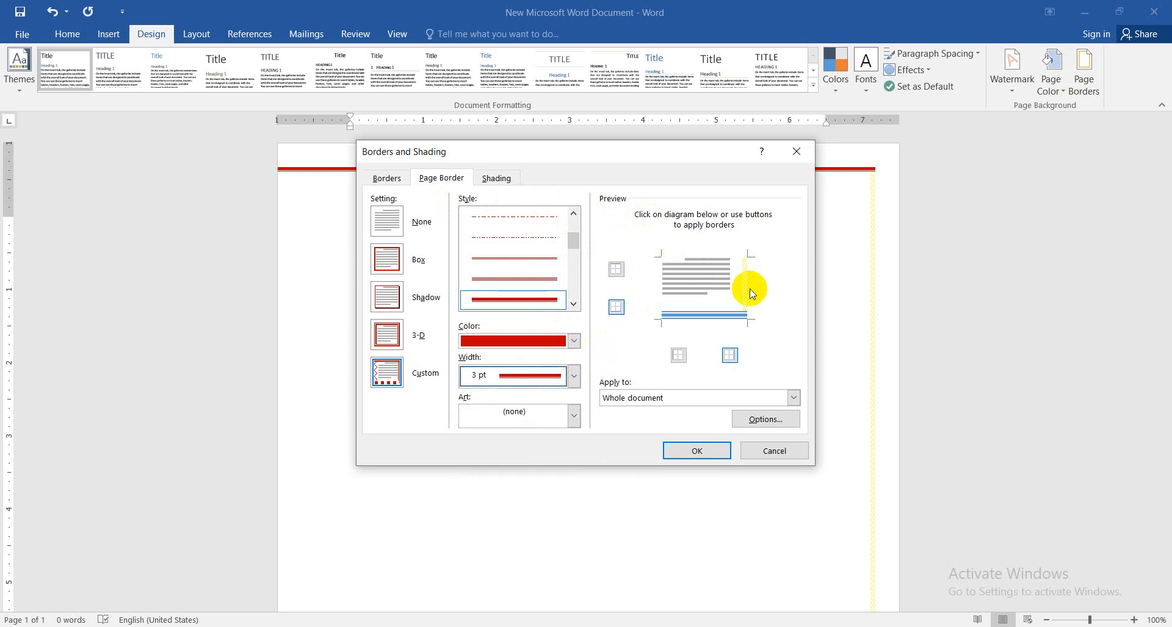
click(704, 315)
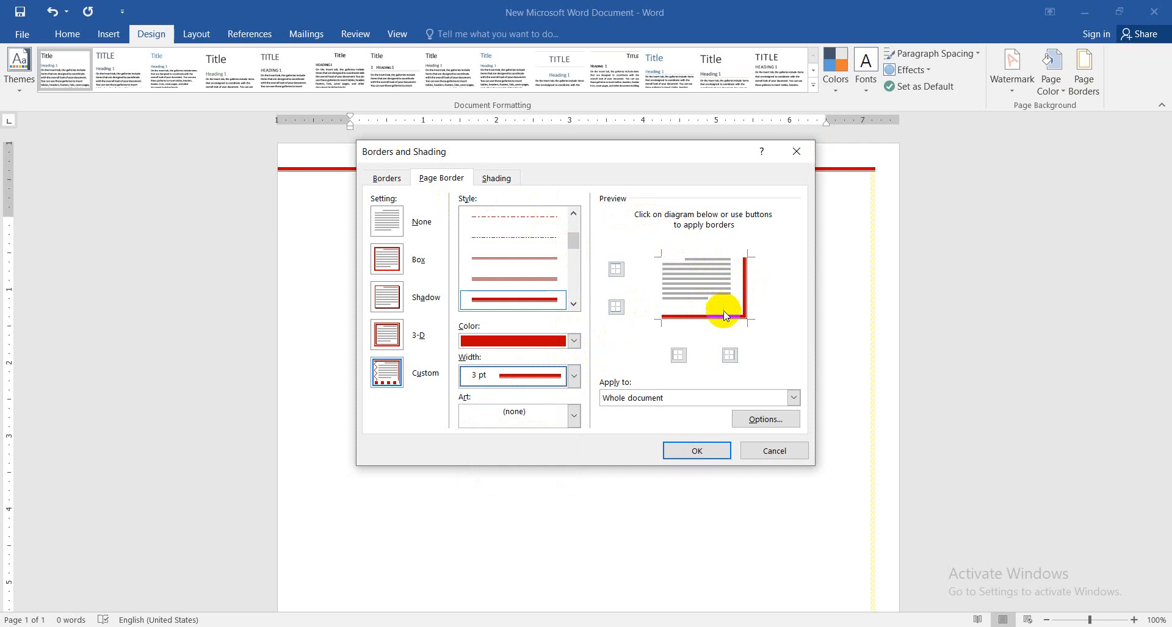
click(714, 318)
click(745, 296)
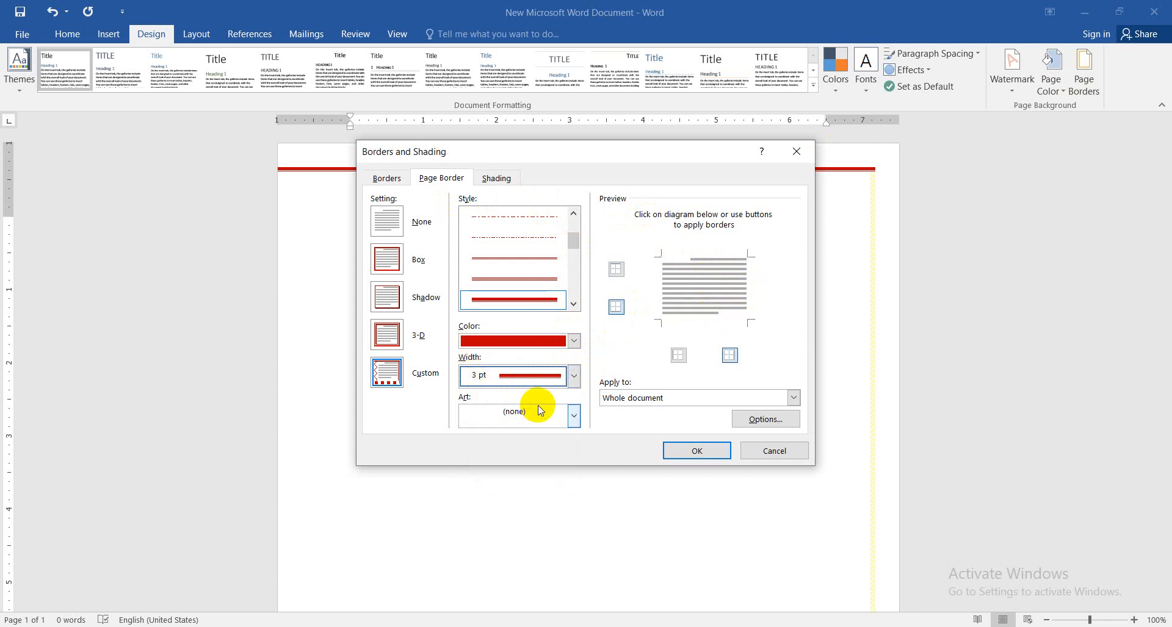
Apply the yellow star art with black outlines as a border around the whole document
click(574, 417)
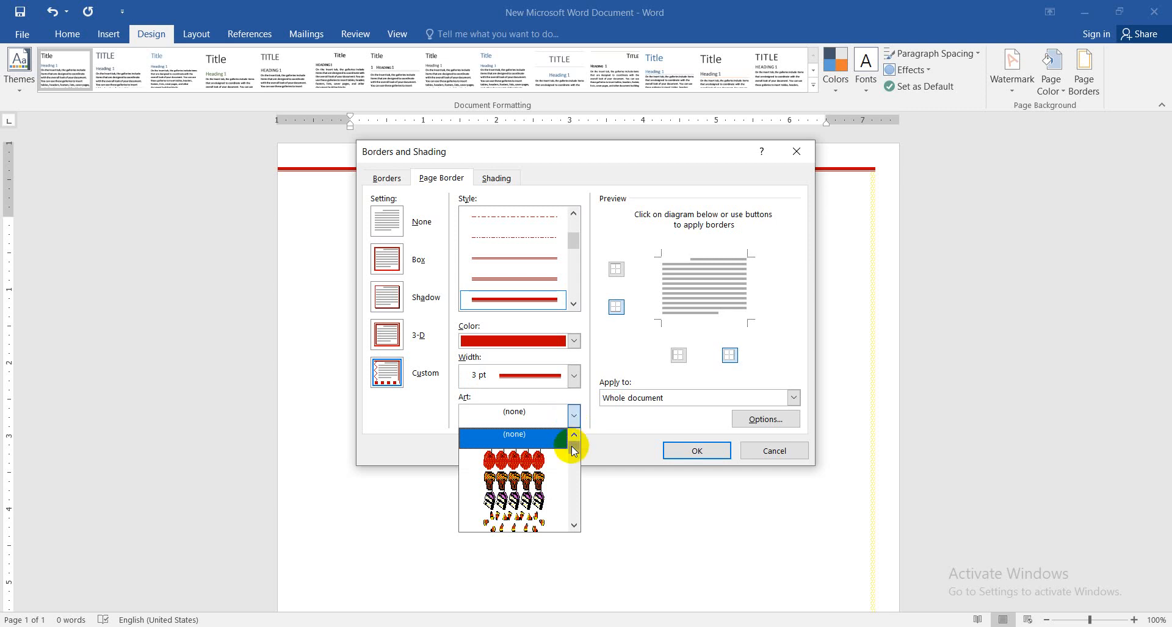
mouse_move(574, 449)
mouse_down()
mouse_move(566, 503)
mouse_move(567, 456)
mouse_up()
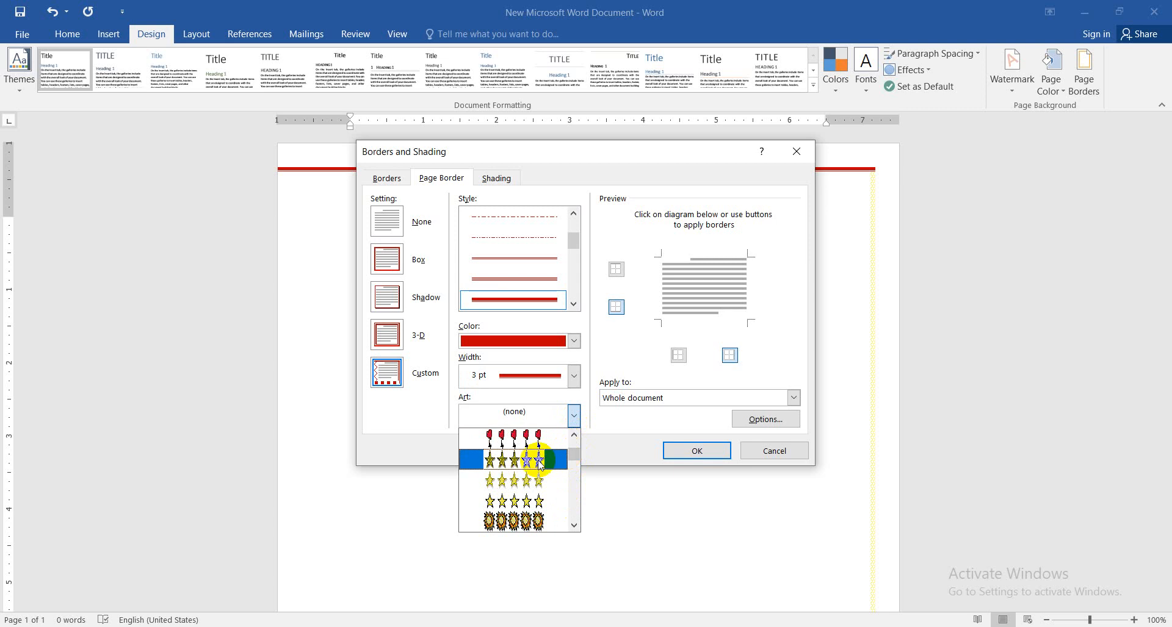
click(501, 502)
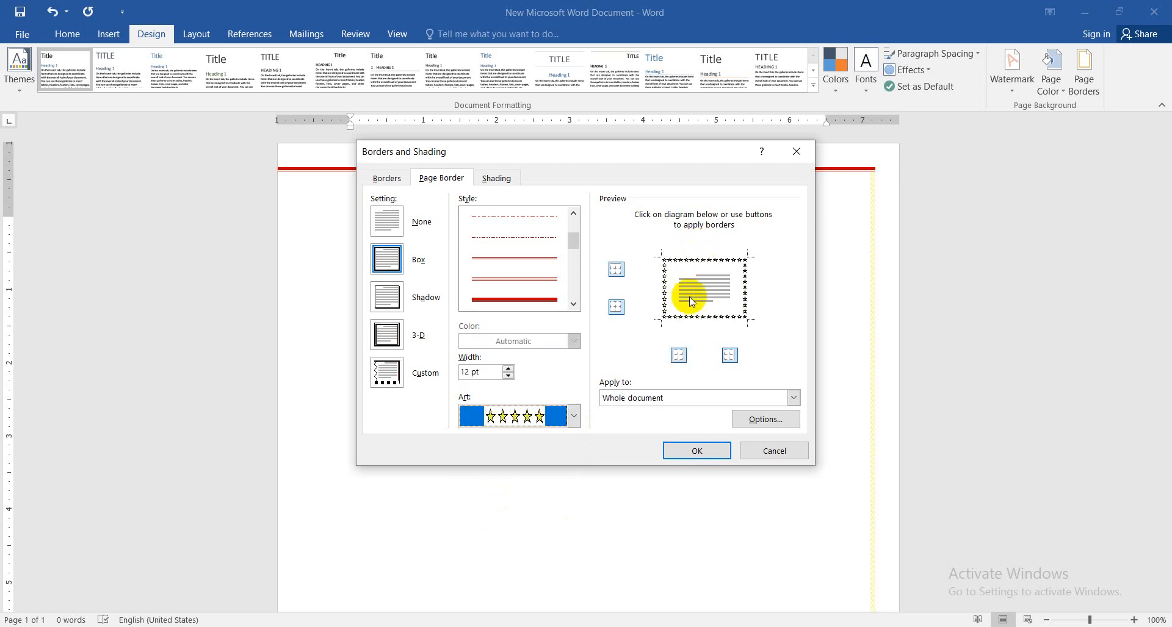
click(680, 450)
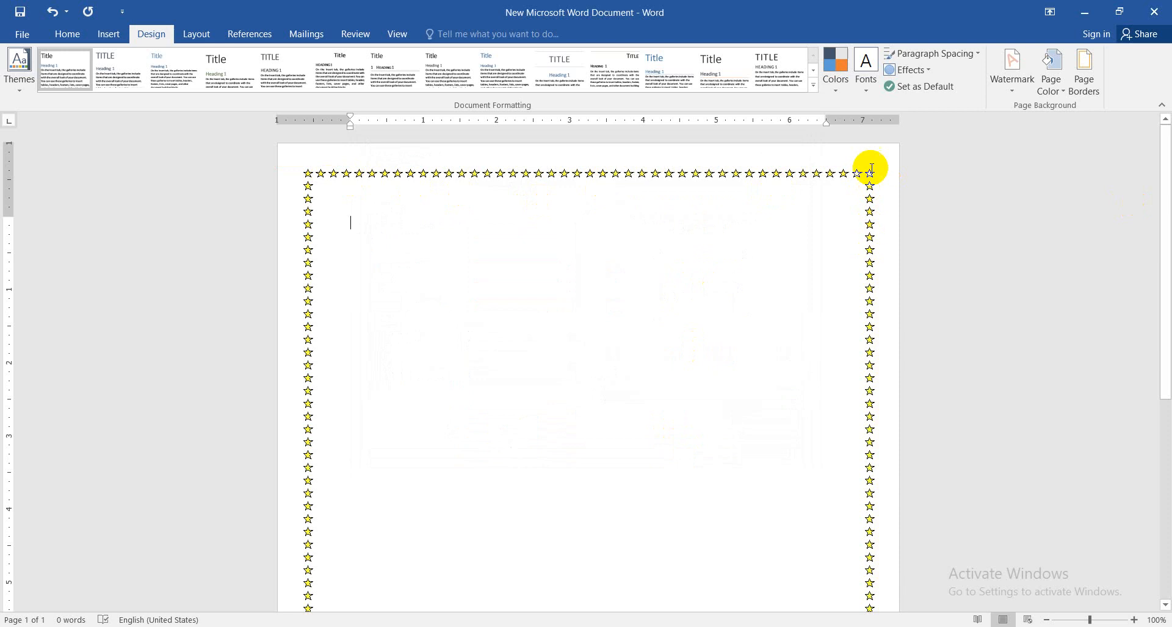
mouse_move(1167, 144)
mouse_down()
mouse_move(1164, 271)
mouse_move(1165, 157)
mouse_up()
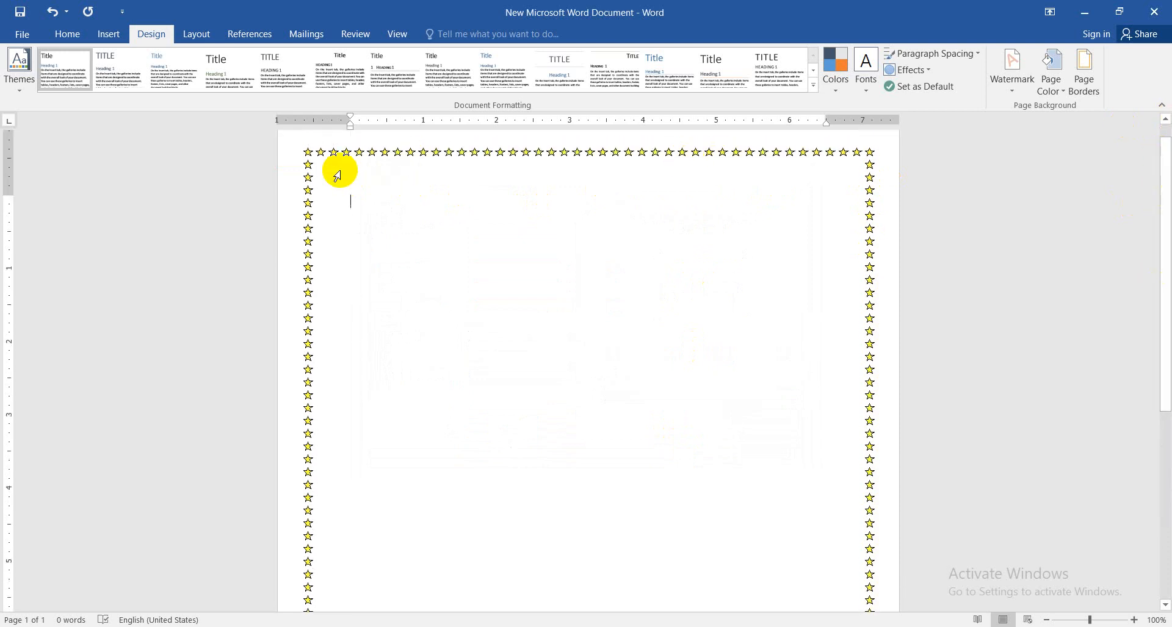
Replace the star page border with the red heart art around the whole document
click(1073, 92)
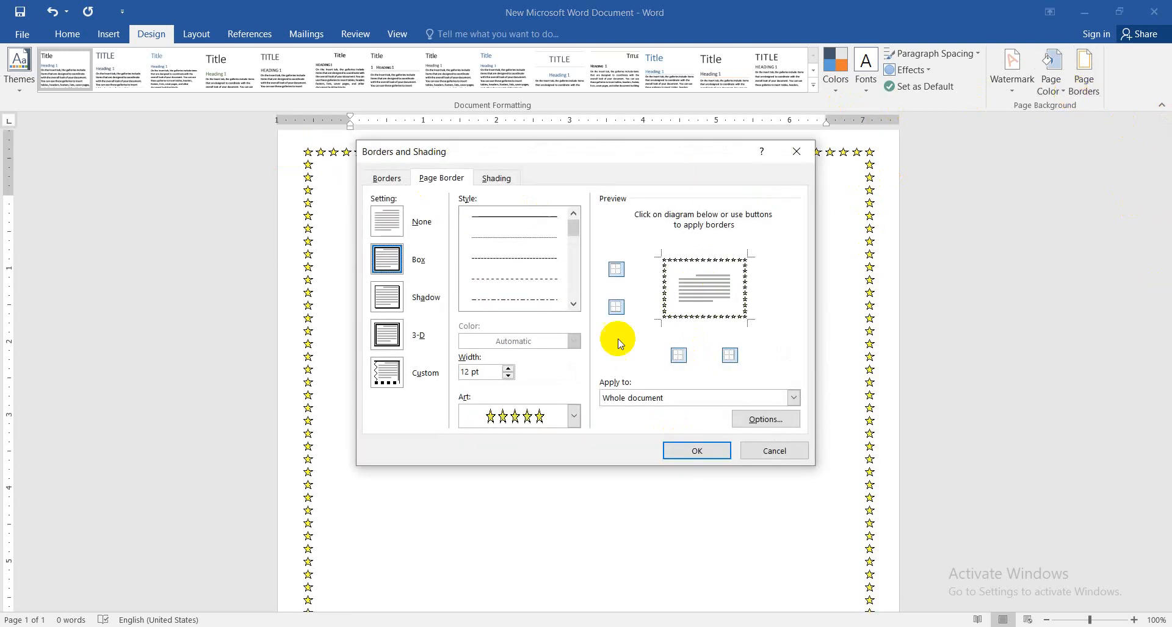
click(572, 416)
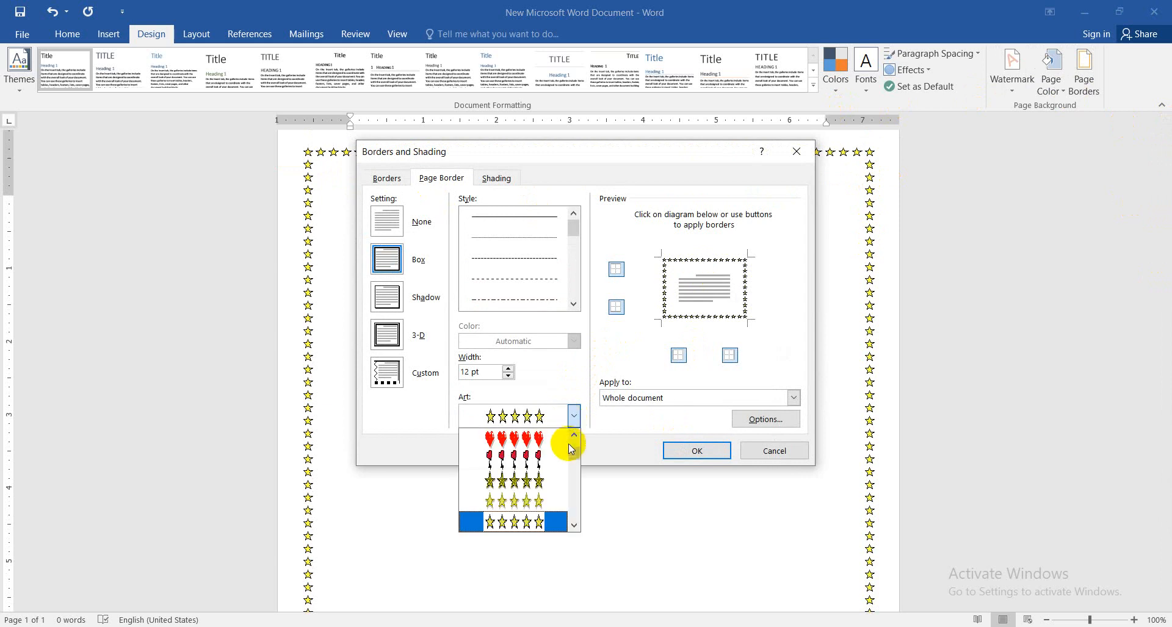
drag(573, 458, 573, 454)
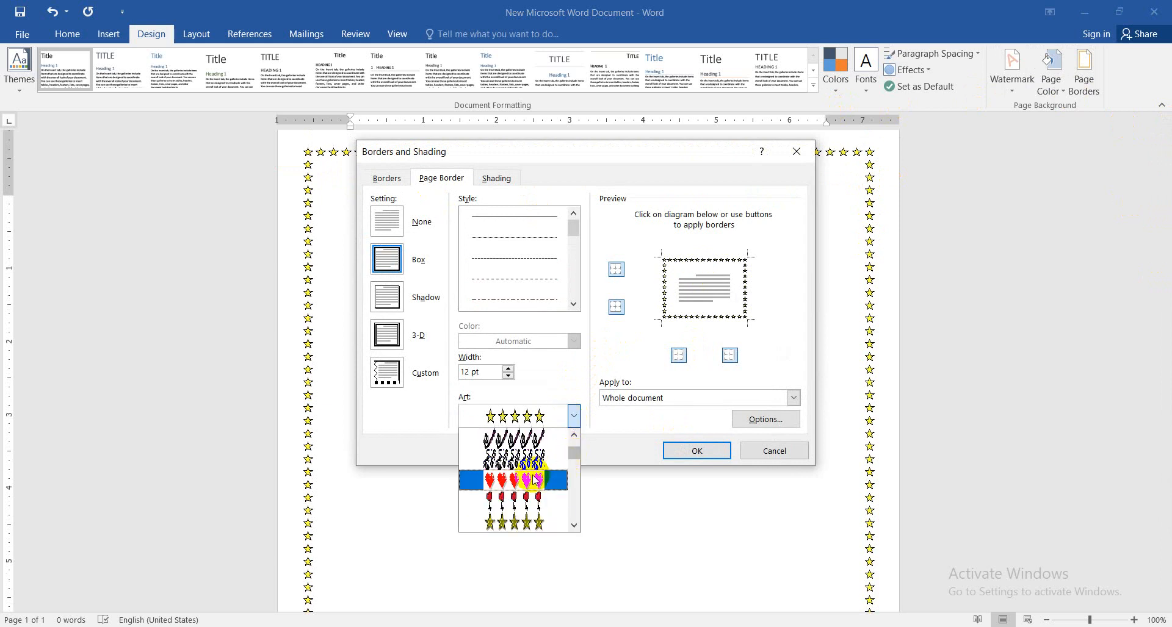
click(497, 481)
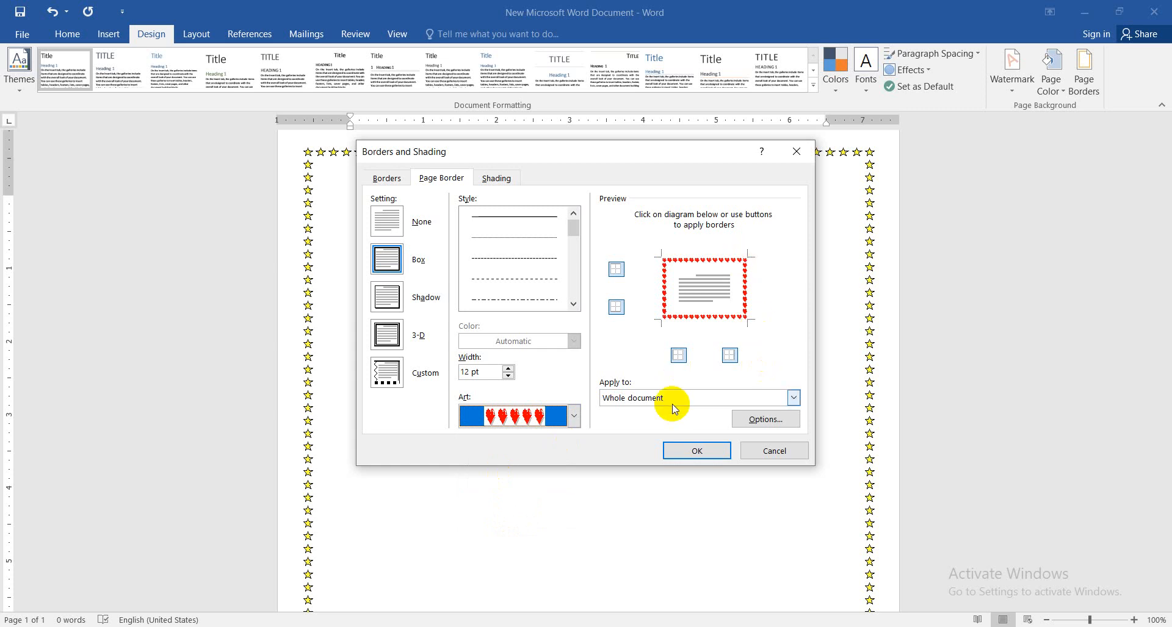
click(698, 451)
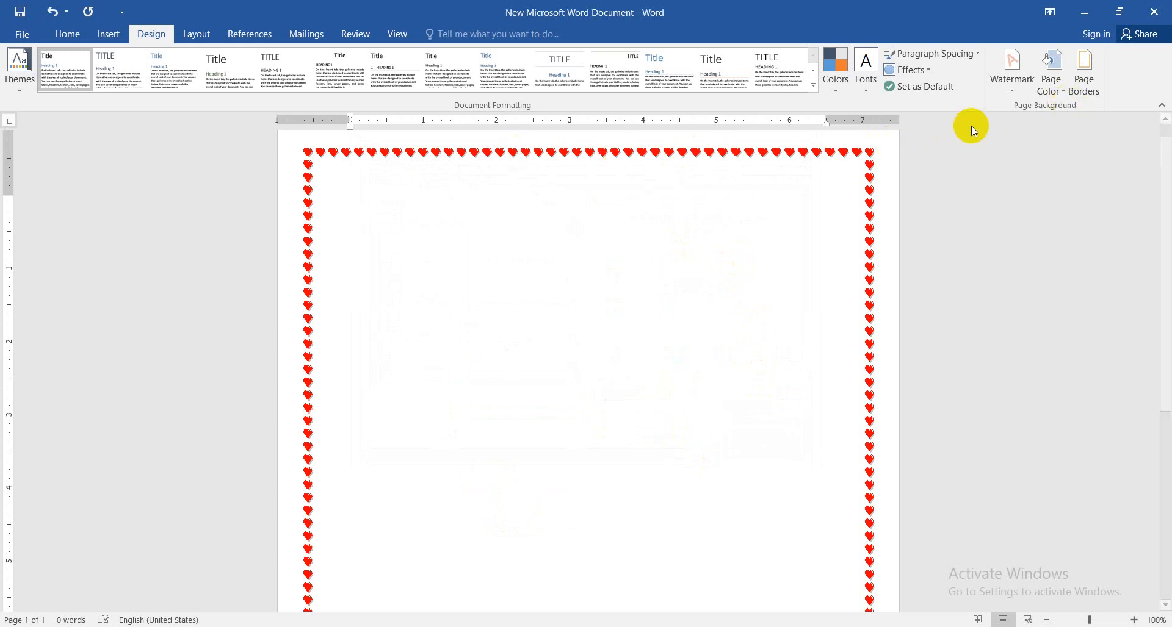
Set the page border art to (none), keeping a plain ½ pt box border on the whole document
click(1076, 89)
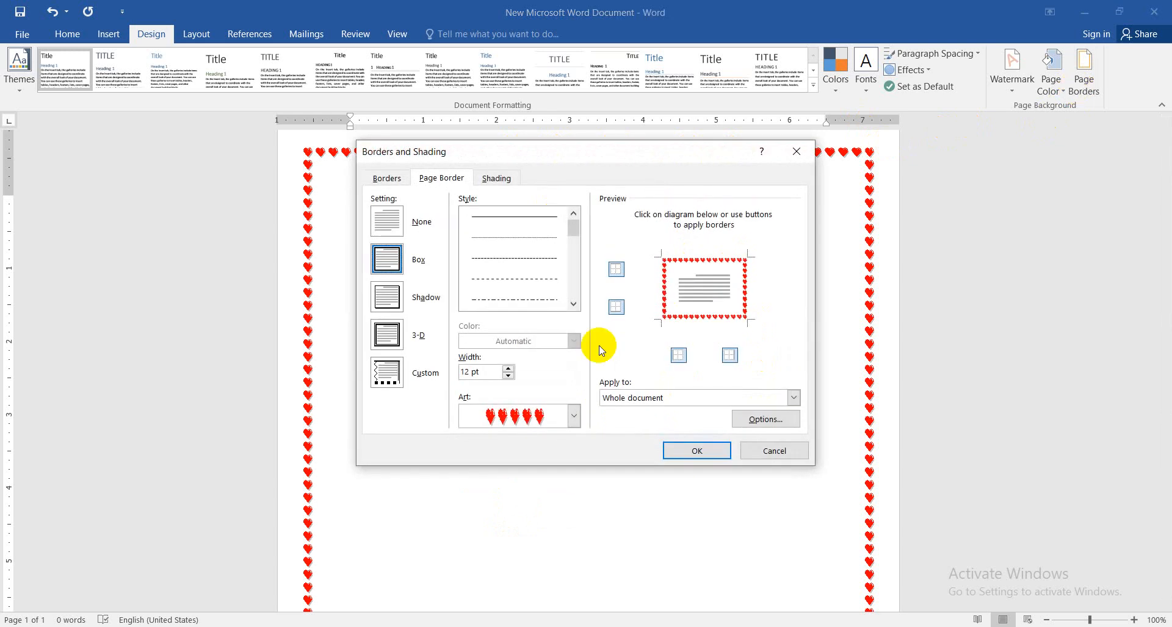
click(574, 418)
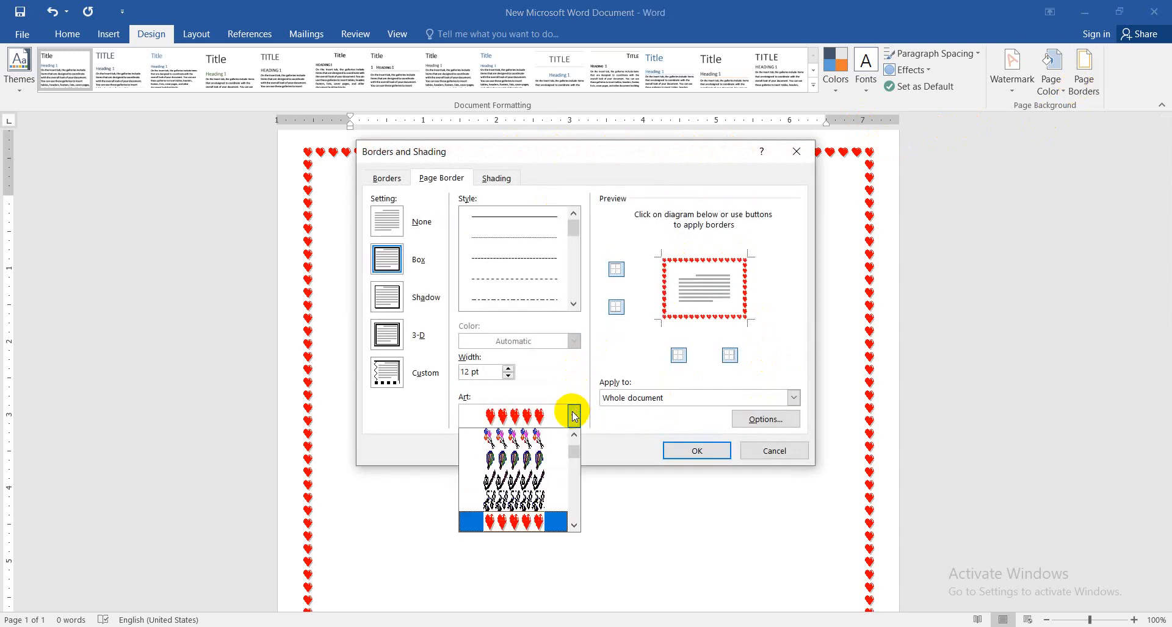
click(573, 440)
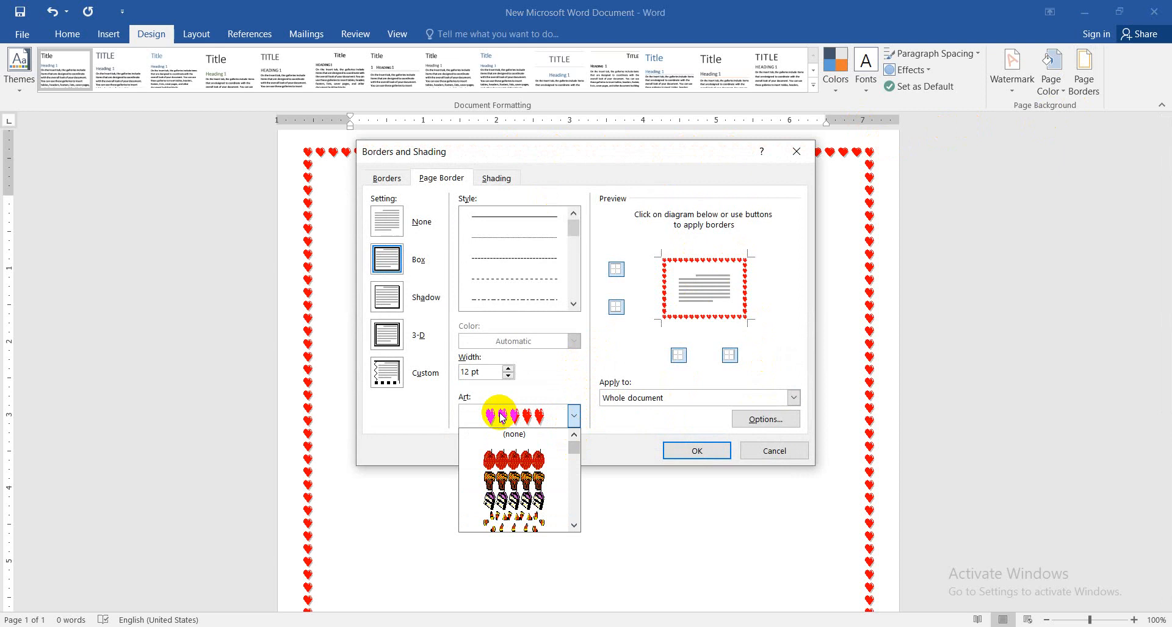
click(515, 435)
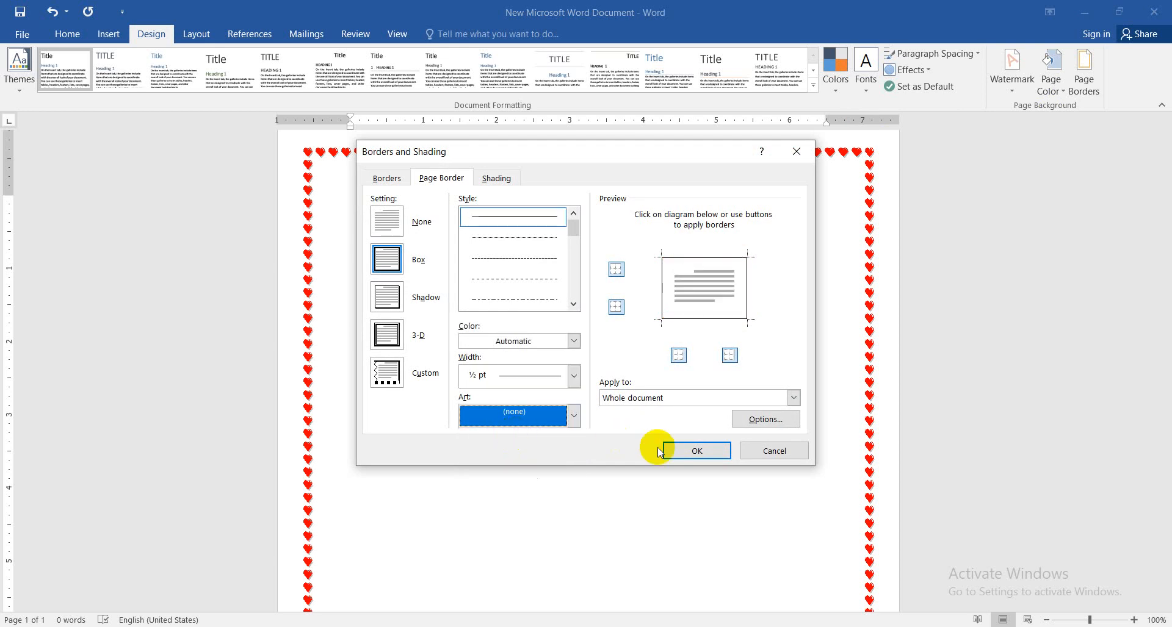
click(695, 450)
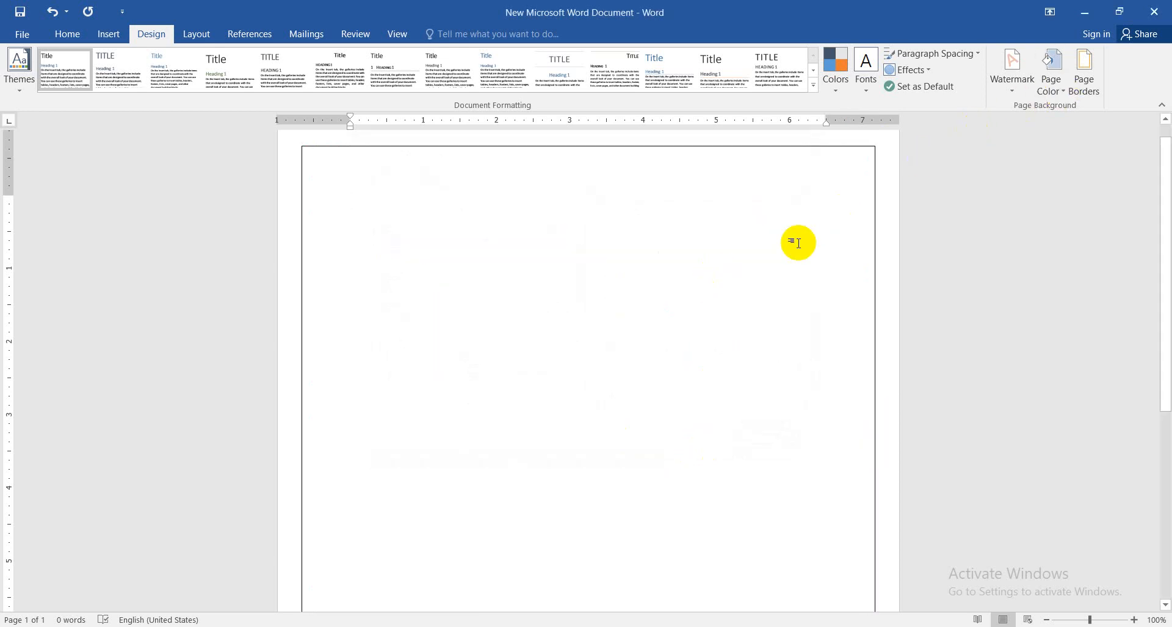
Clear every side of the page border and apply the None setting to the whole document
click(1084, 73)
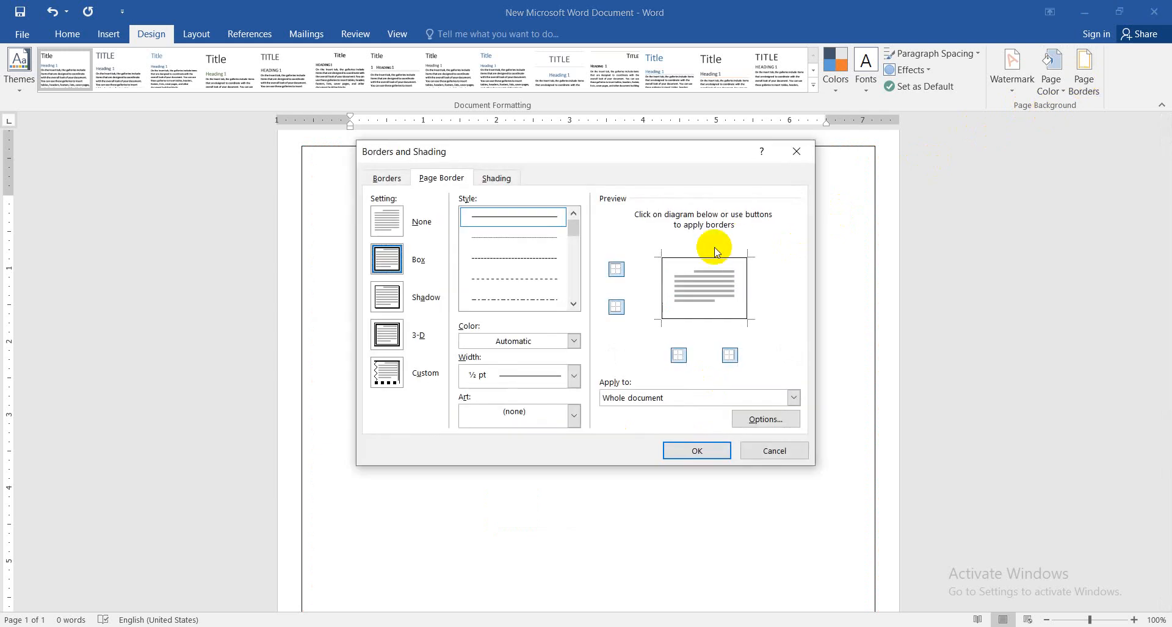
click(662, 278)
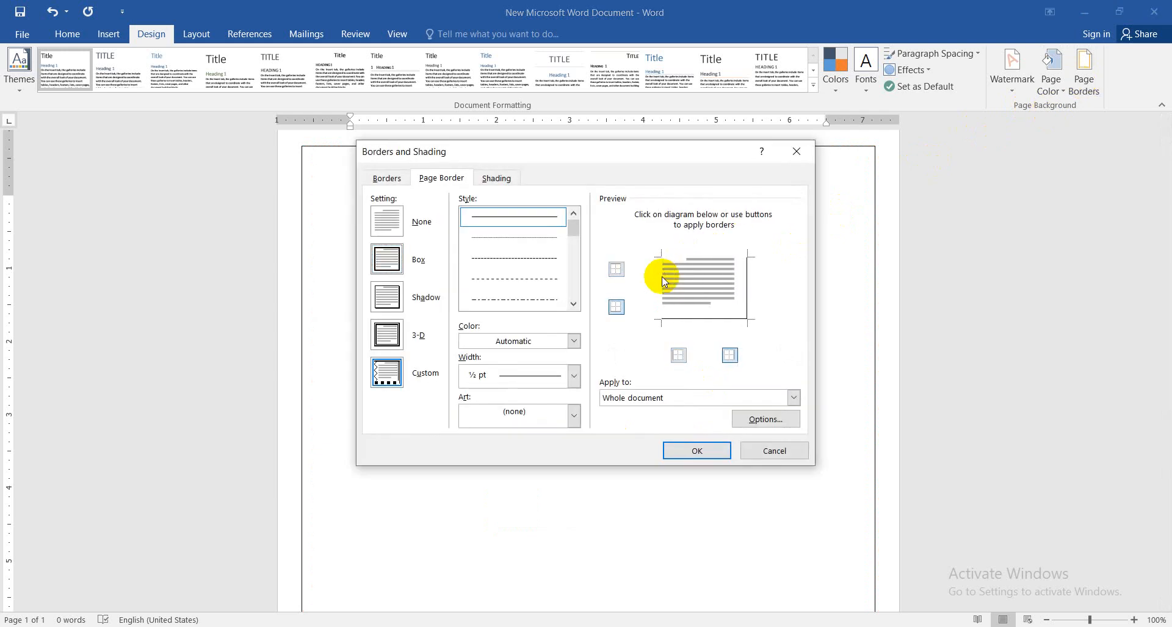
click(690, 319)
click(746, 277)
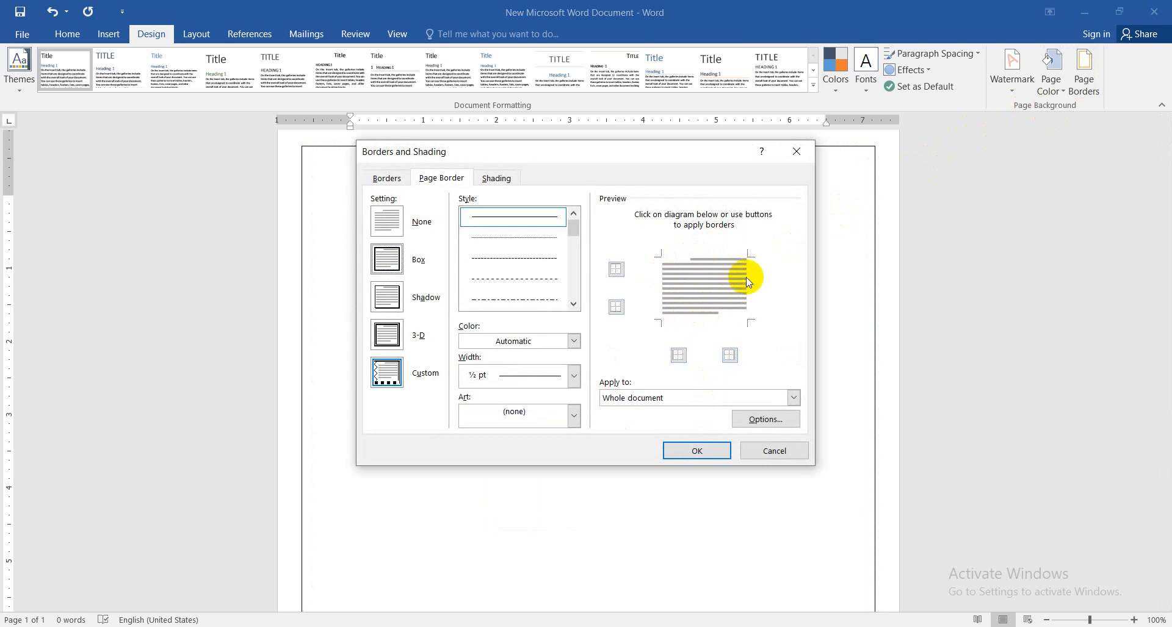
click(390, 221)
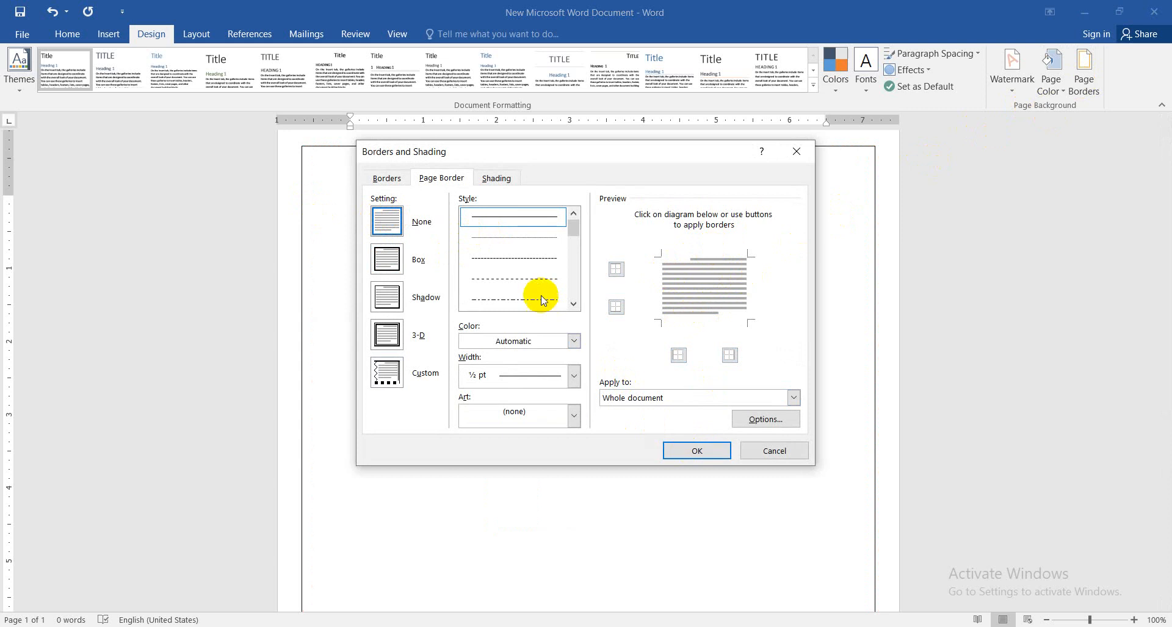
click(687, 453)
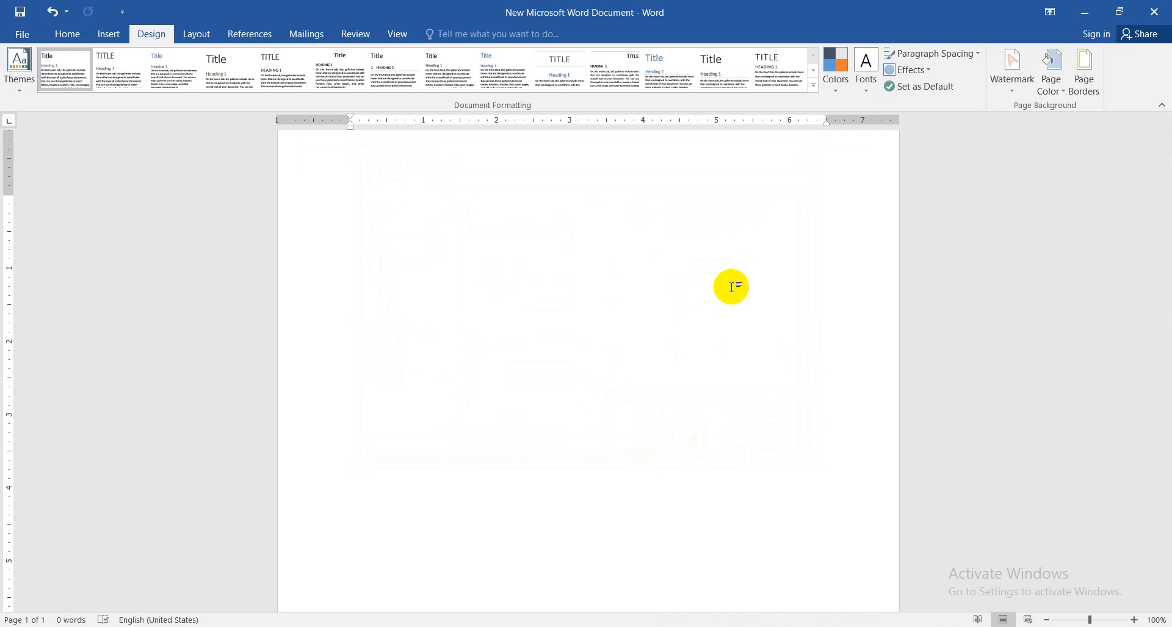
Fill the blank document with generated sample text using =rand(10,5)
text(=rand(10,5))
key(Return)
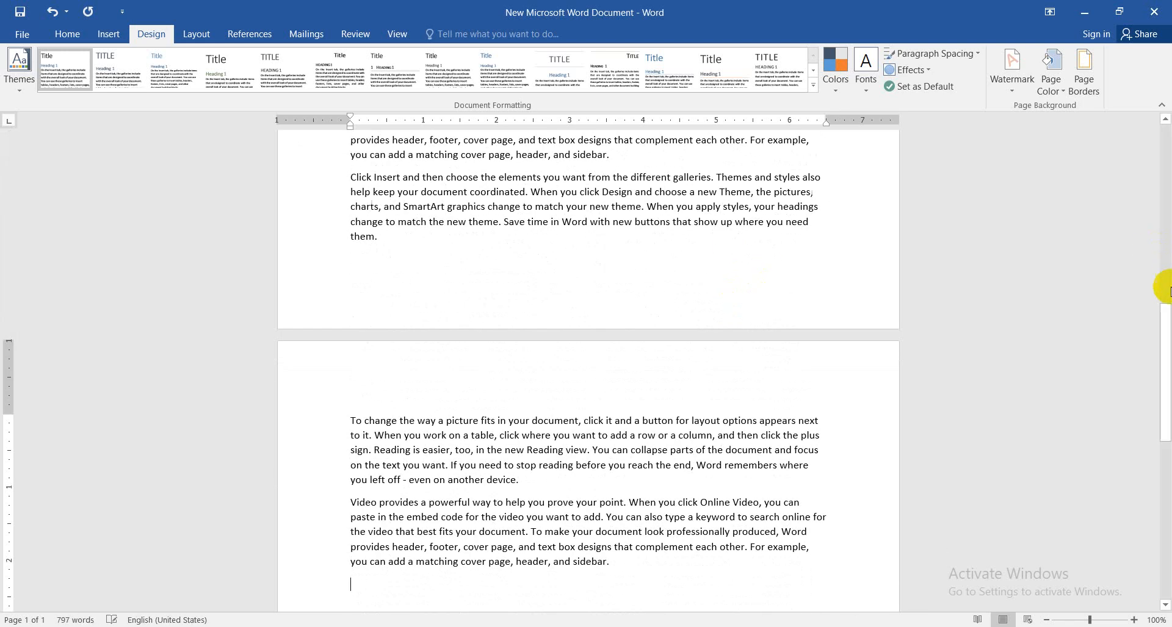
drag(1166, 291, 1166, 139)
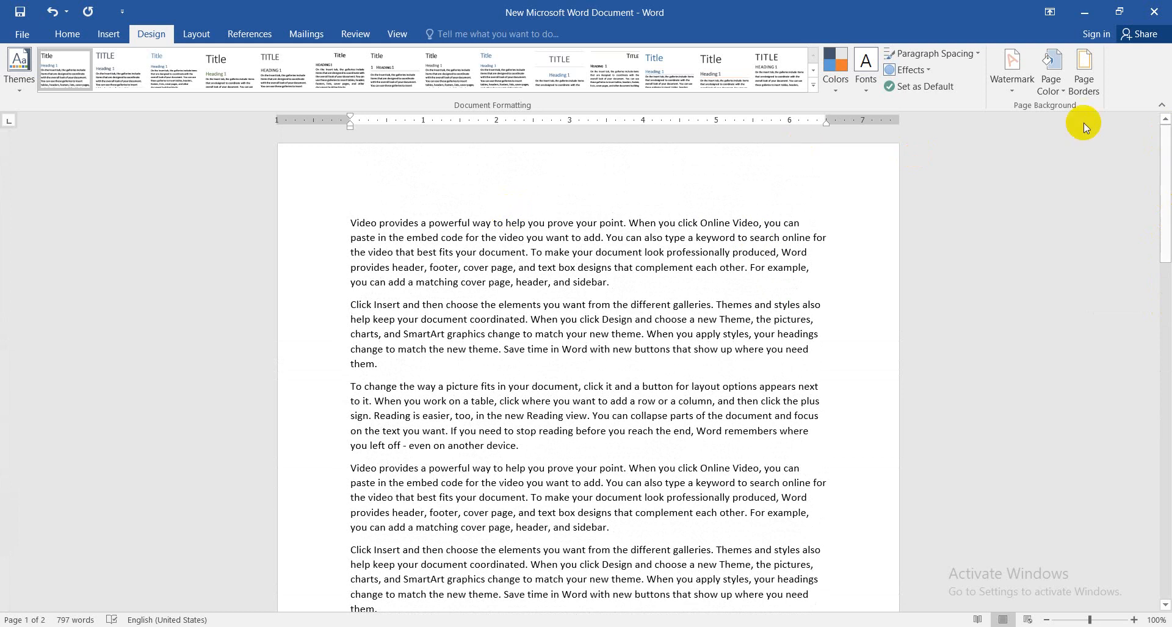
Apply the built-in CONFIDENTIAL 1 diagonal watermark to the document
click(1012, 89)
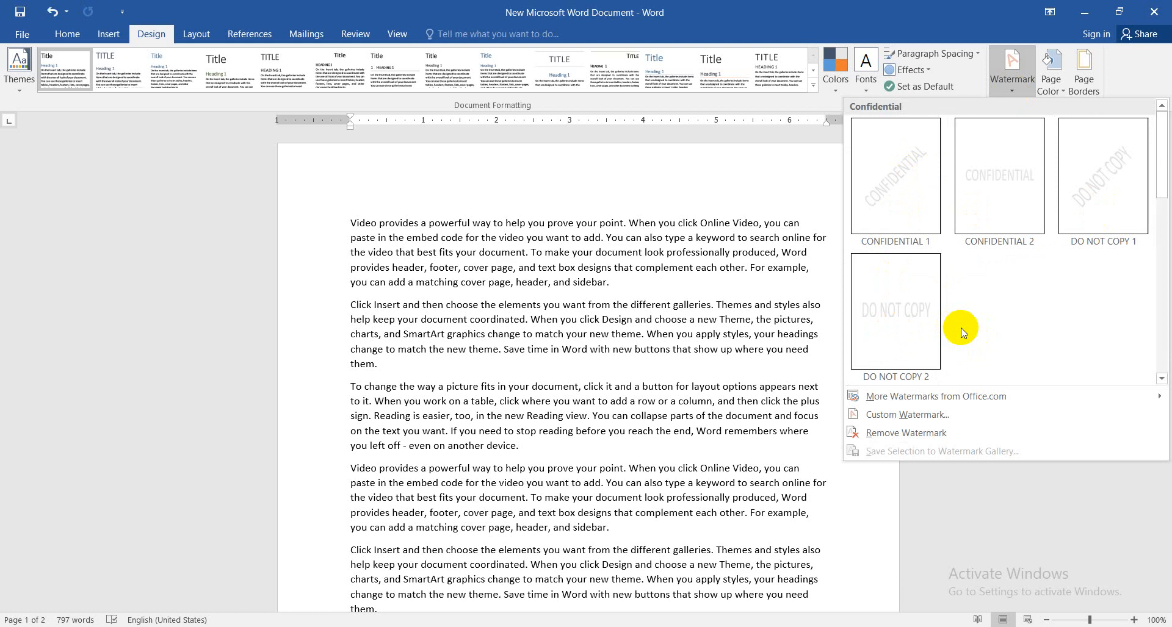
click(1007, 84)
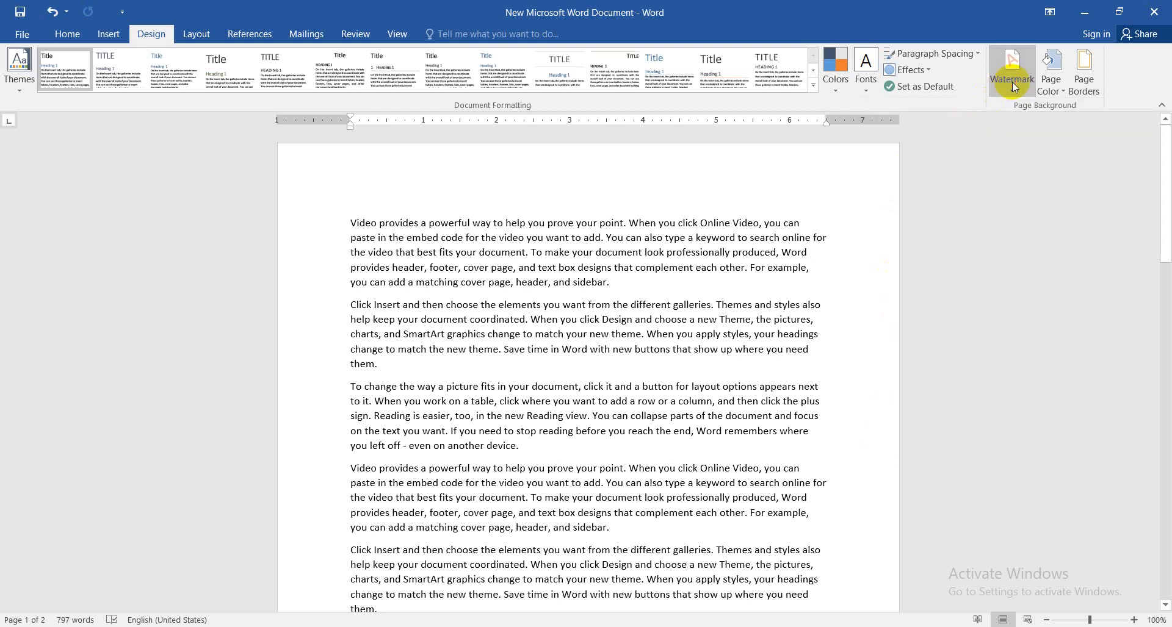
click(1013, 84)
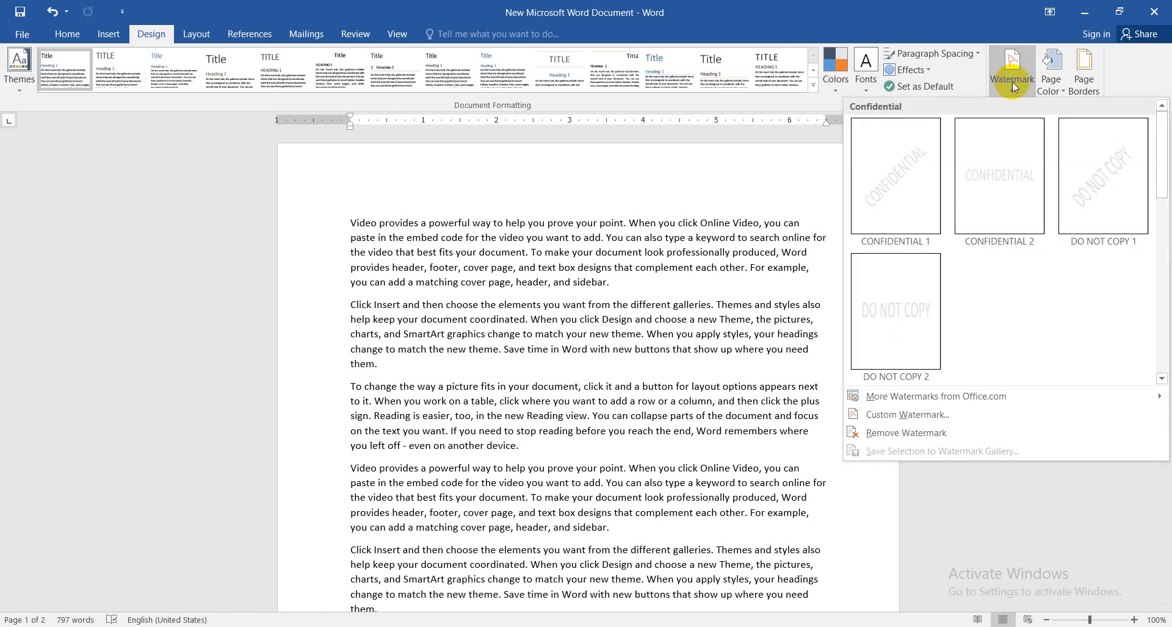
click(886, 215)
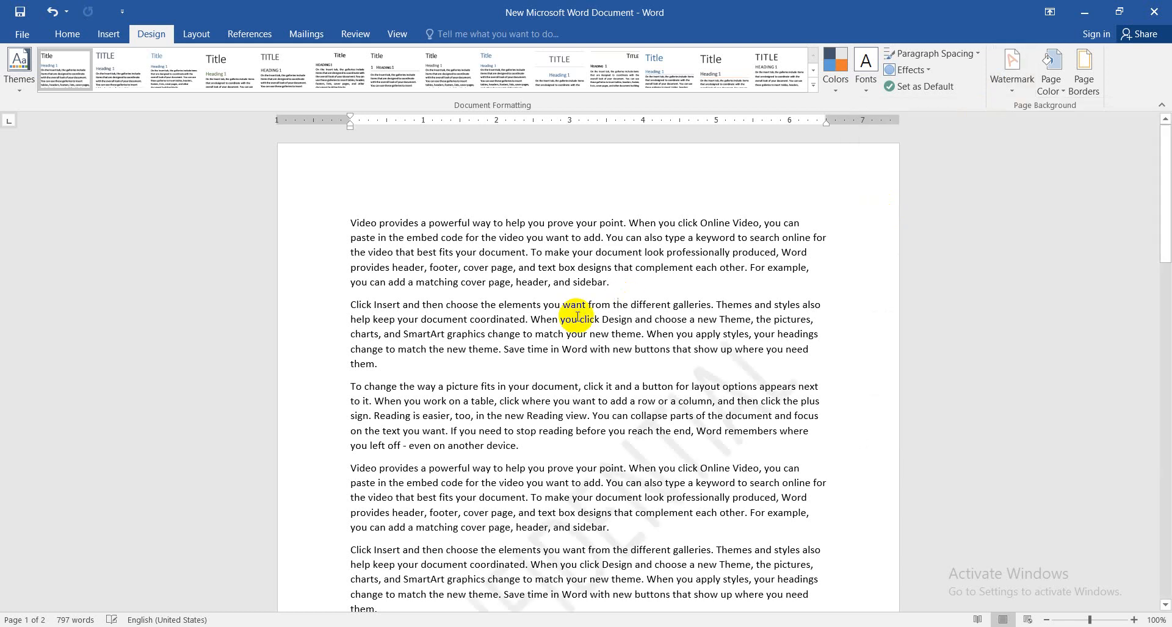
Replace the CONFIDENTIAL watermark with the built-in DO NOT COPY 1 watermark
drag(1167, 174, 1167, 186)
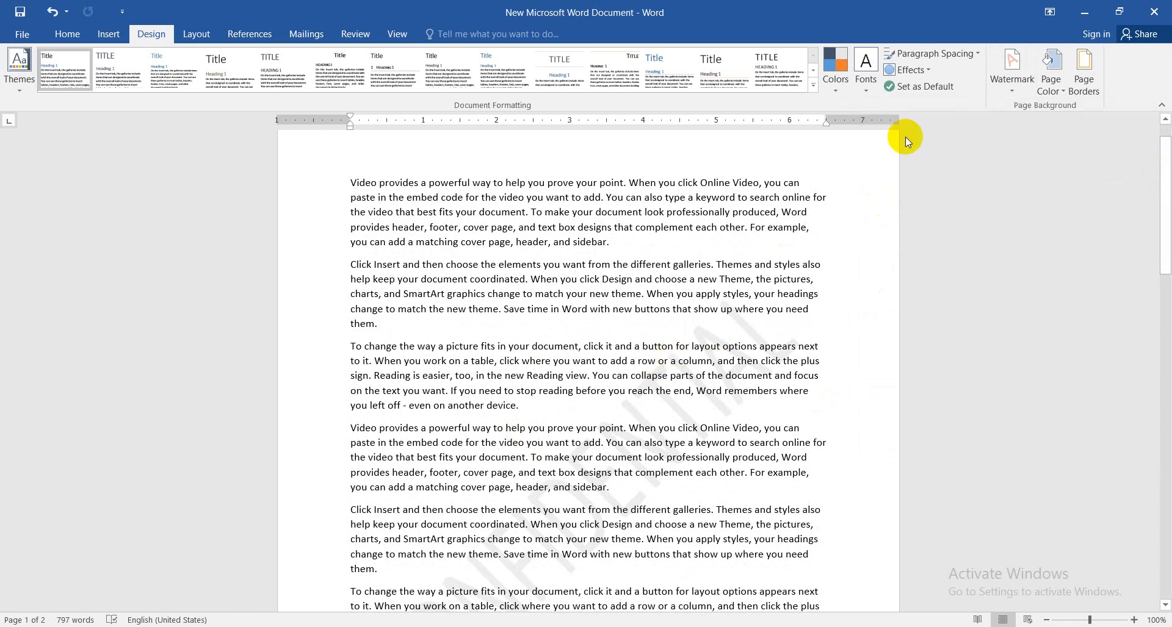
click(1020, 77)
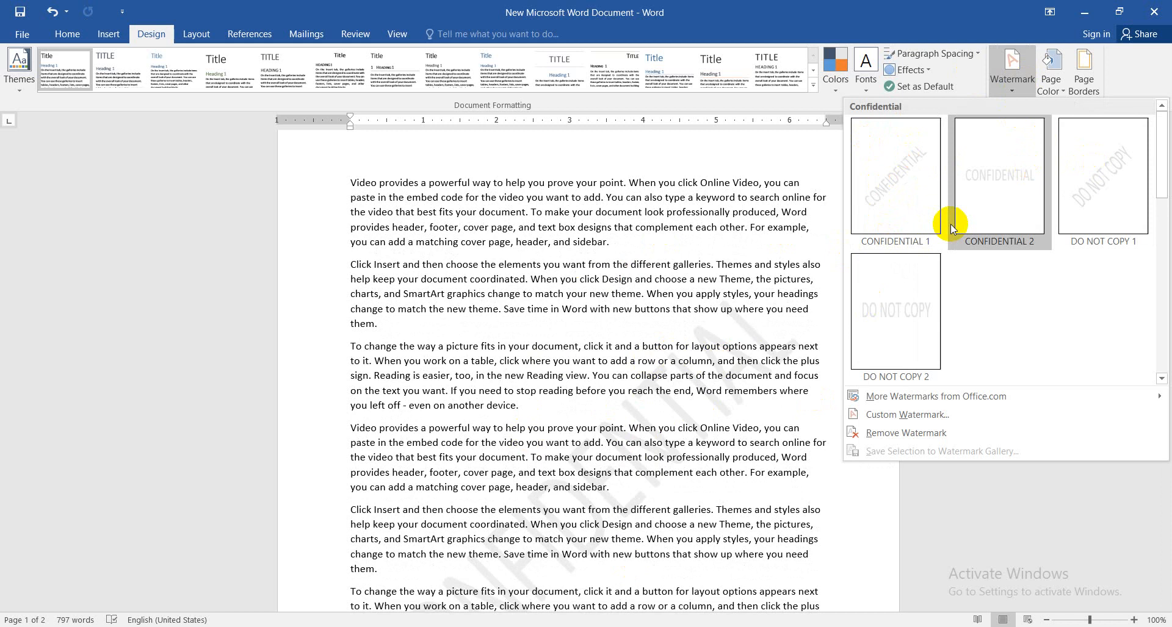
click(1108, 186)
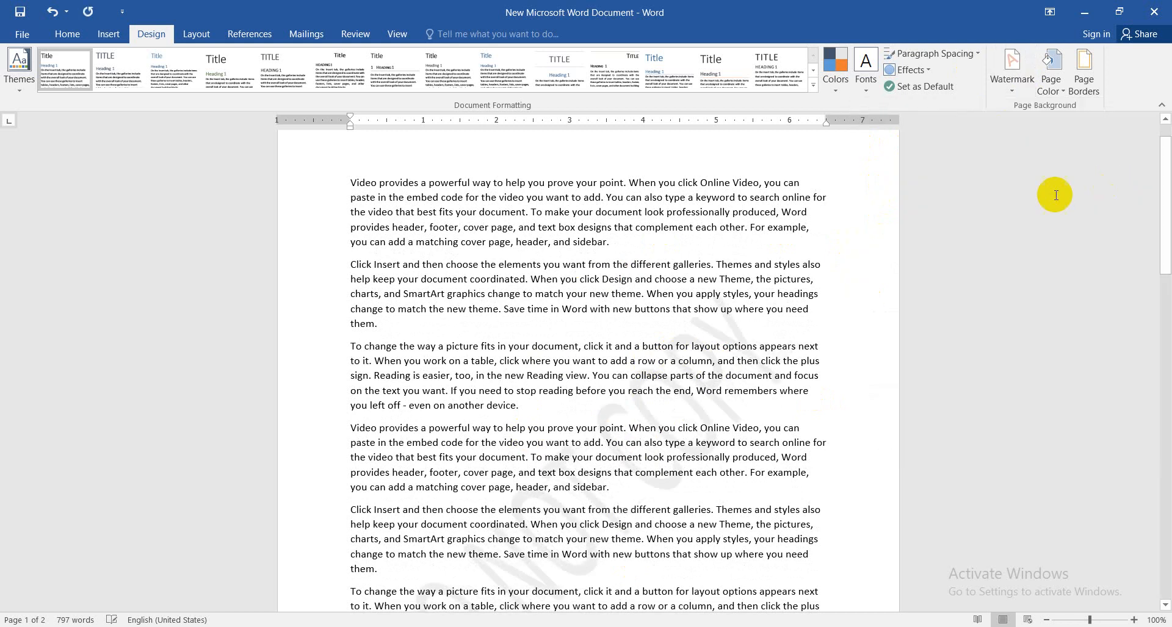
Start a custom text watermark and replace its text with the person's first name
click(1011, 90)
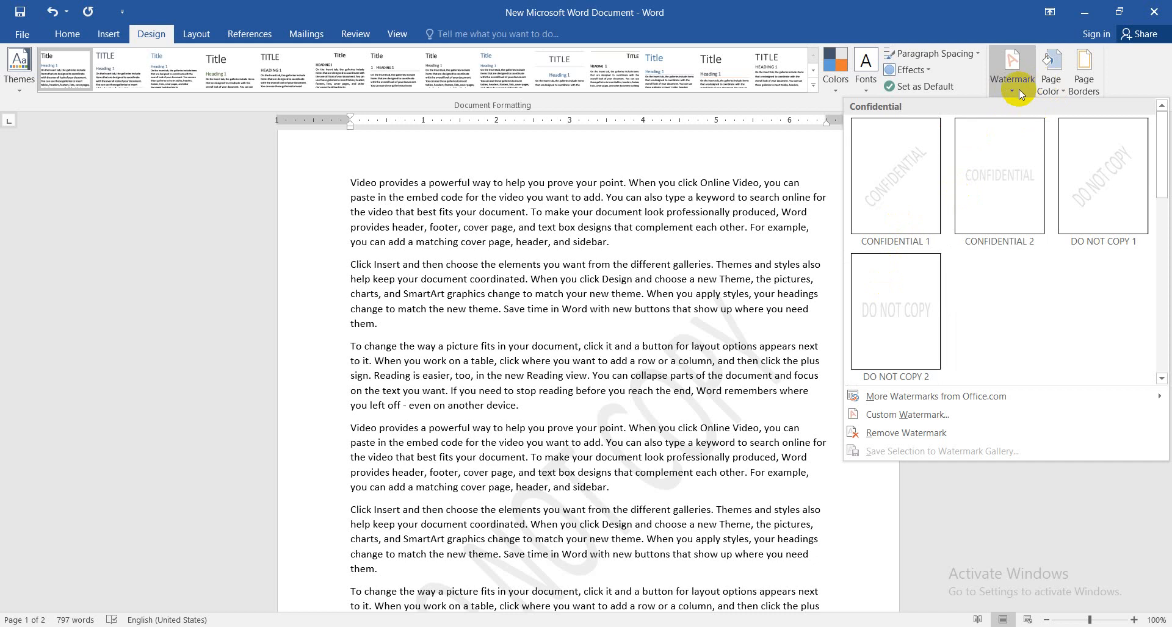
click(885, 417)
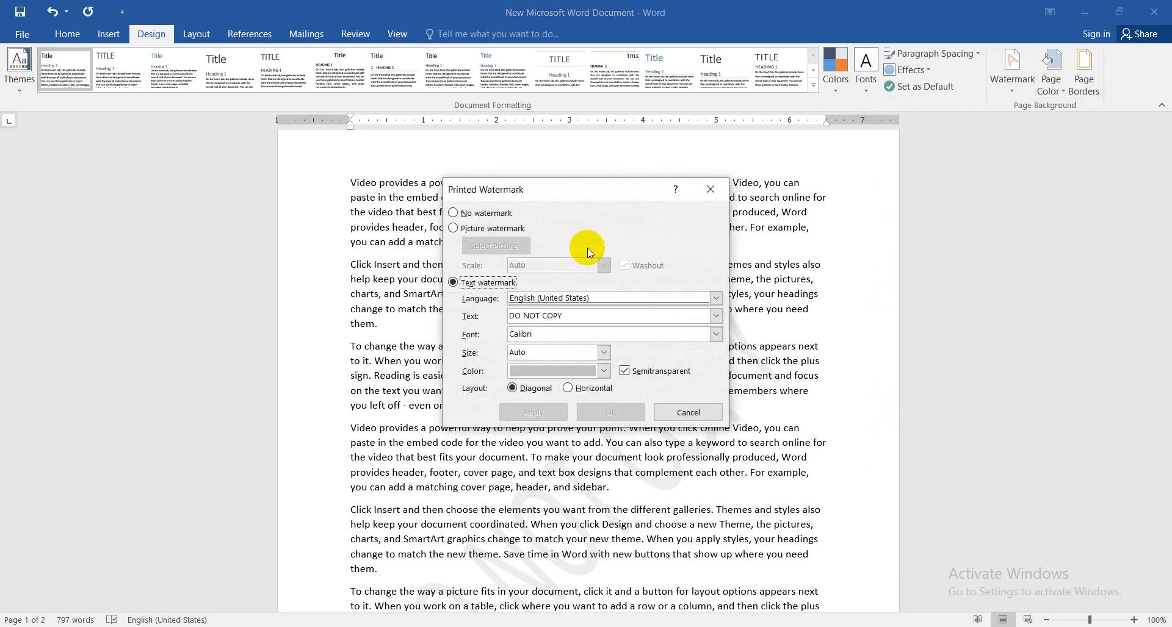
click(453, 228)
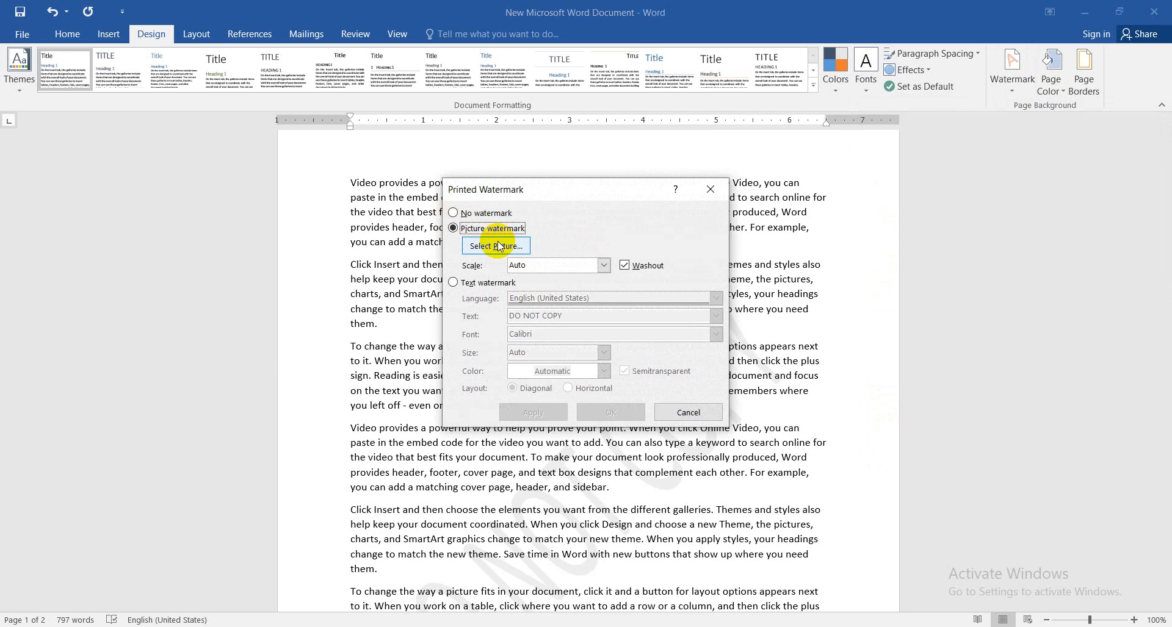
click(453, 282)
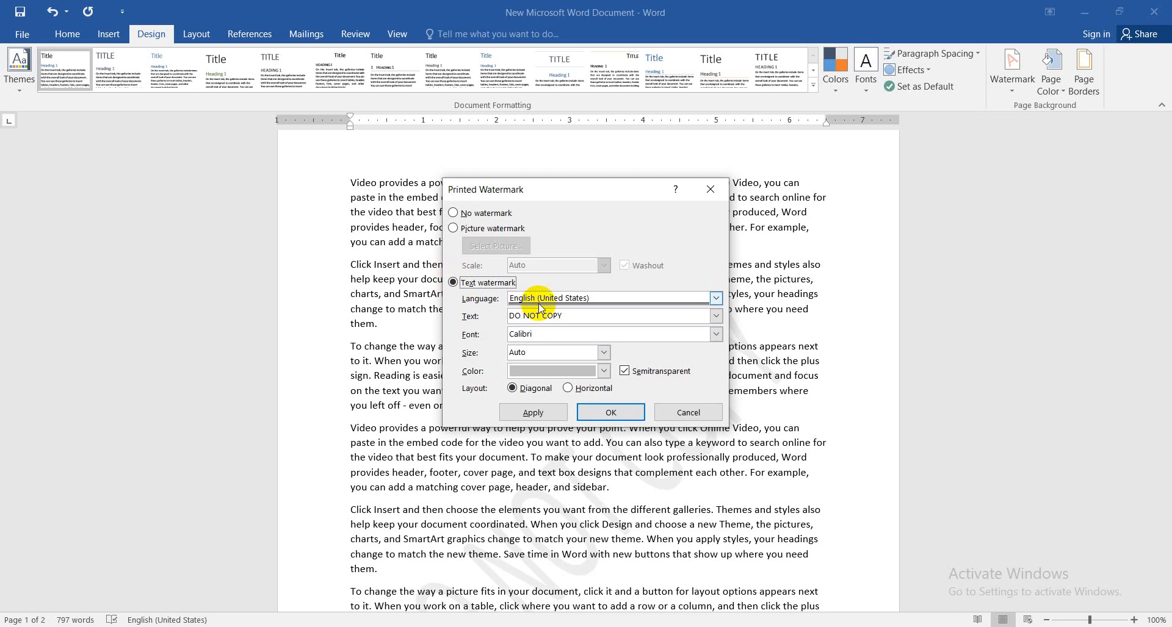
drag(564, 315, 431, 317)
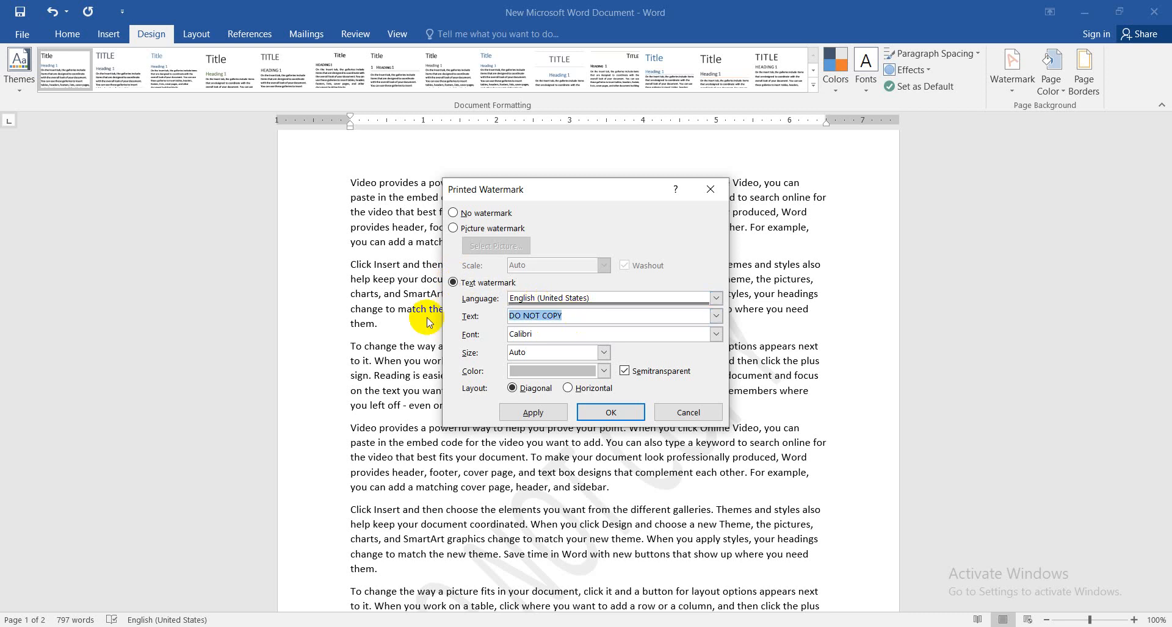
text(Wassim)
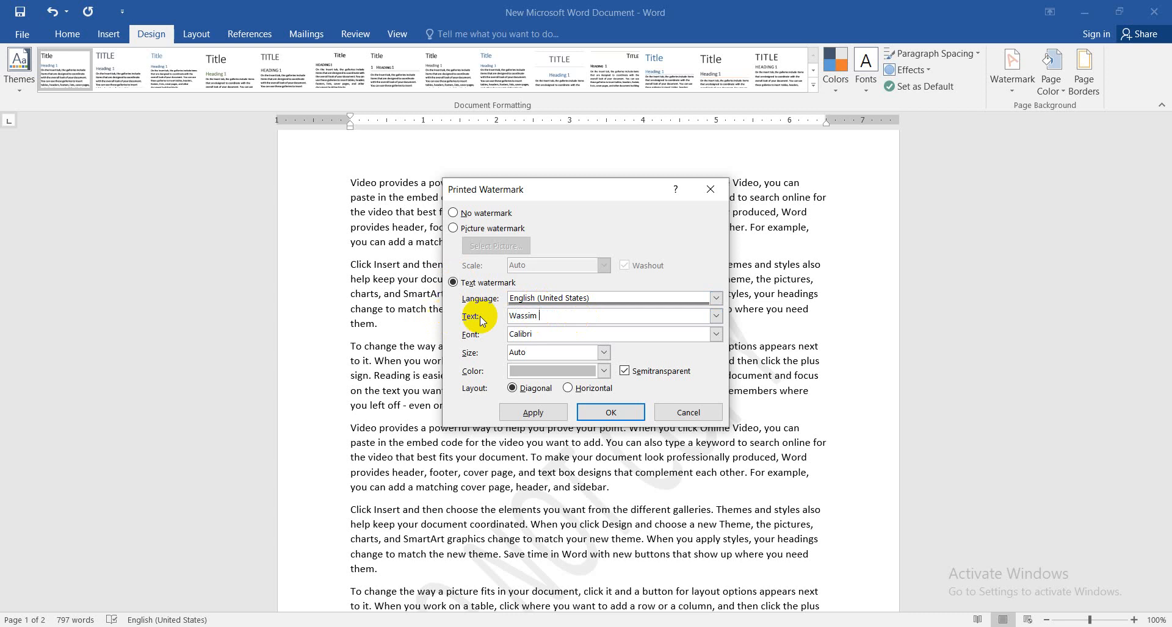
Set the custom text watermark's font to Nirmala UI and its size to 44
click(716, 334)
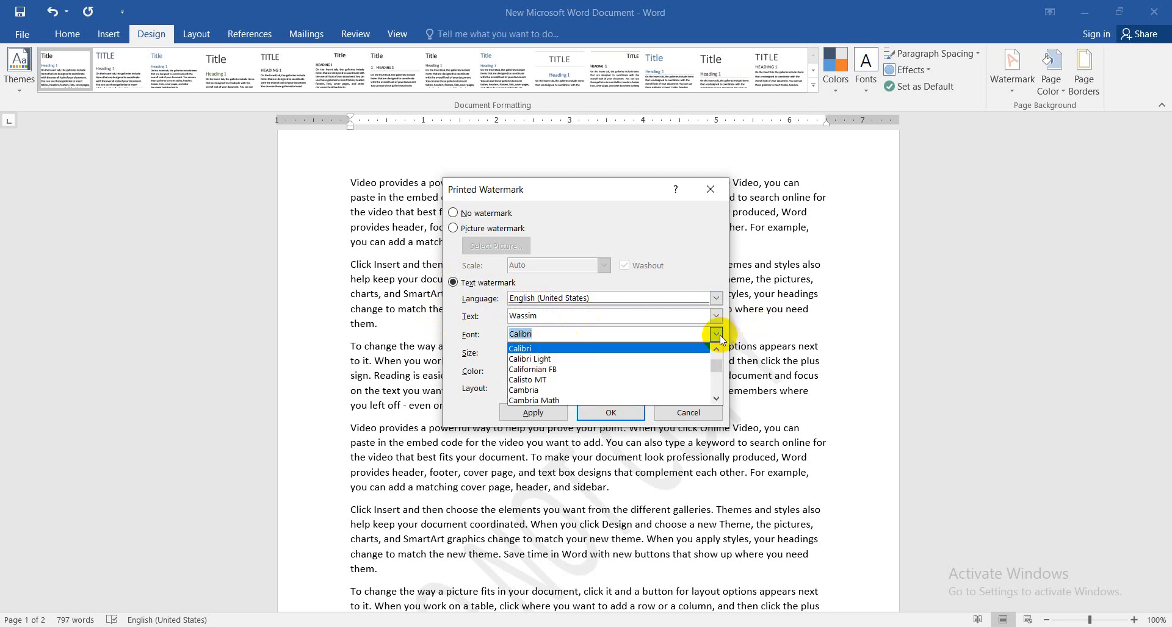
drag(721, 363, 721, 379)
click(553, 380)
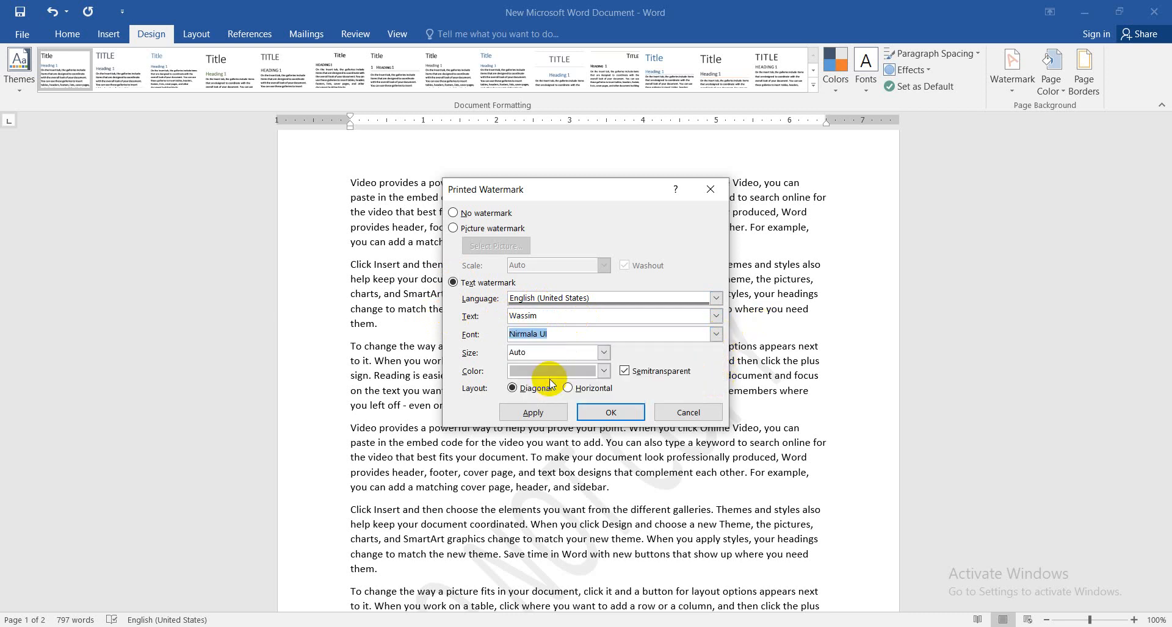
click(605, 353)
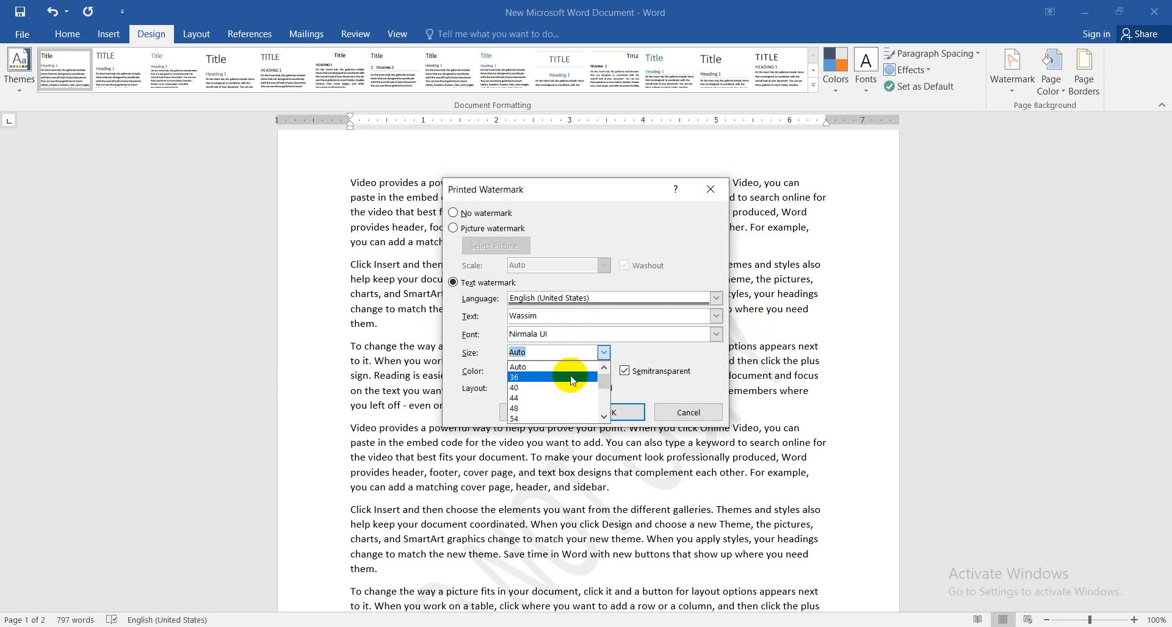
click(558, 399)
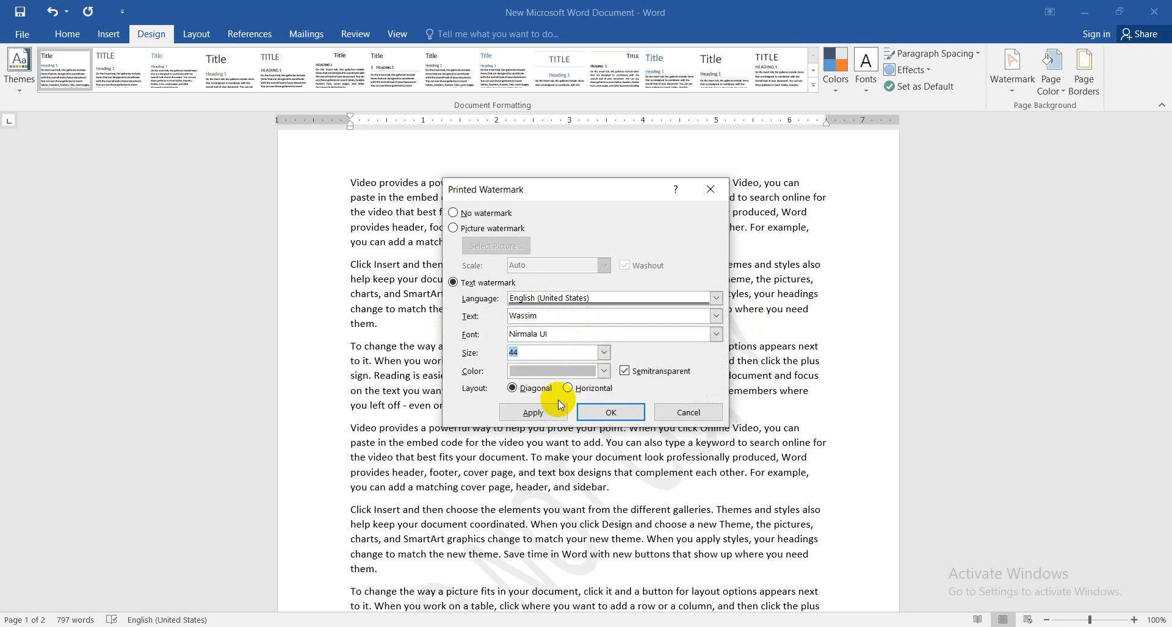
Colour the custom watermark red, keep it diagonal and semitransparent, and apply it to the document
click(604, 371)
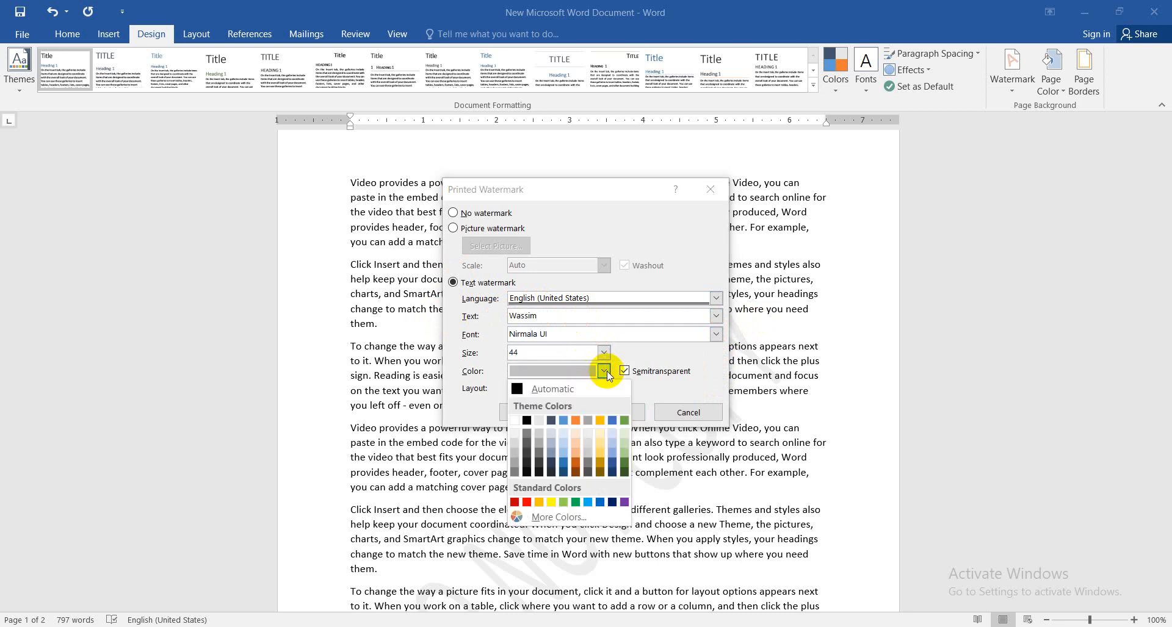
click(516, 501)
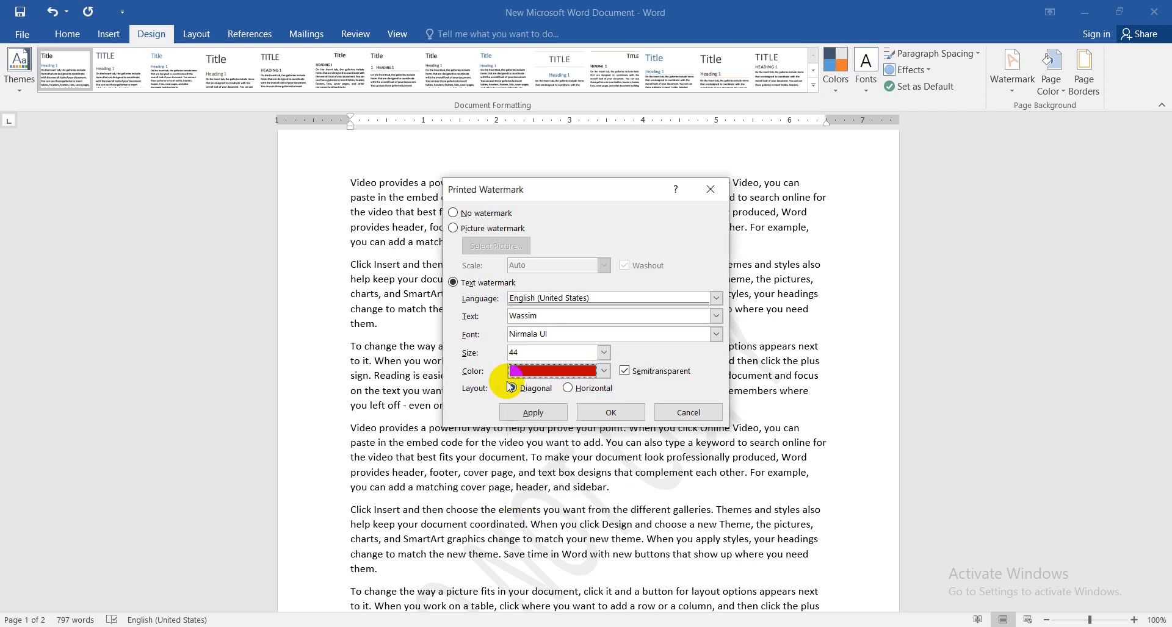
click(540, 389)
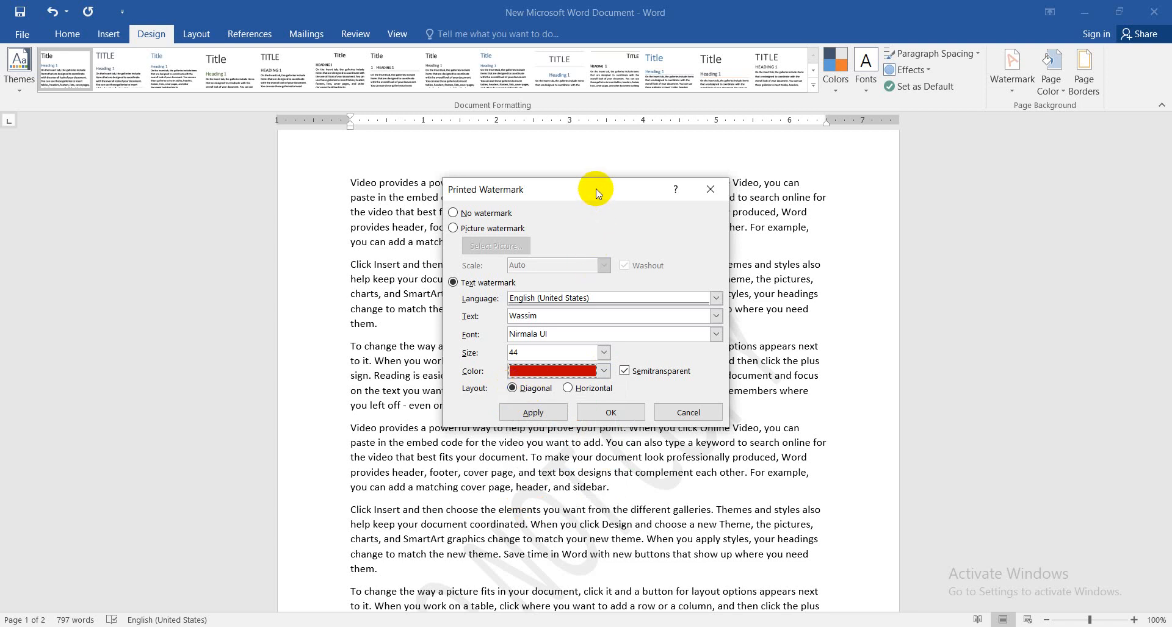
drag(598, 189, 963, 209)
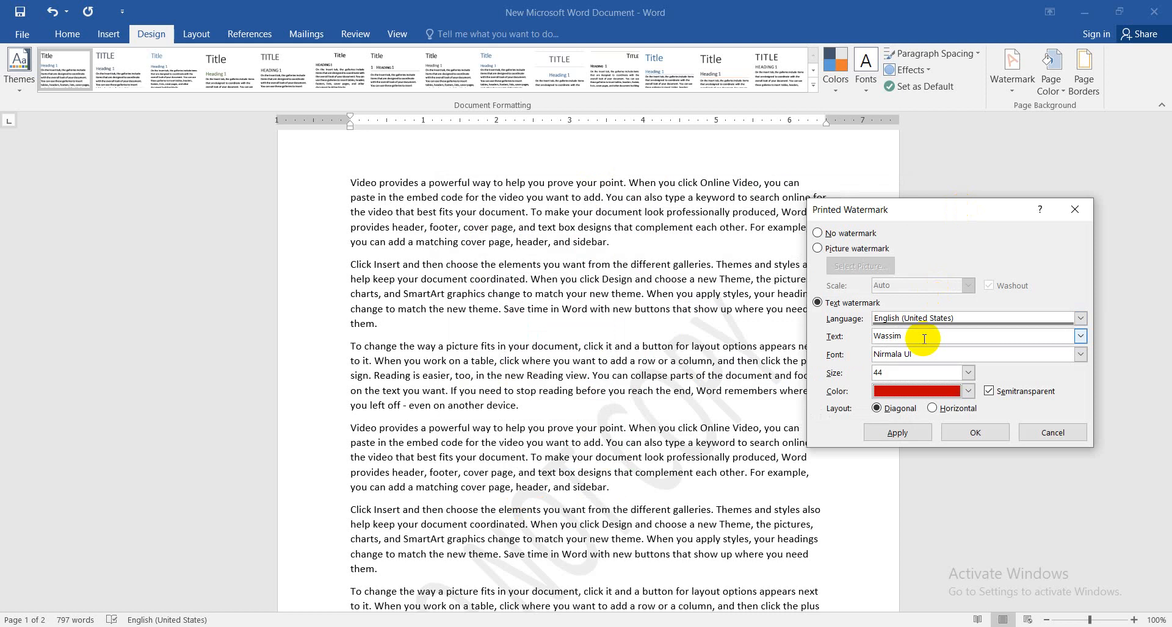
click(897, 432)
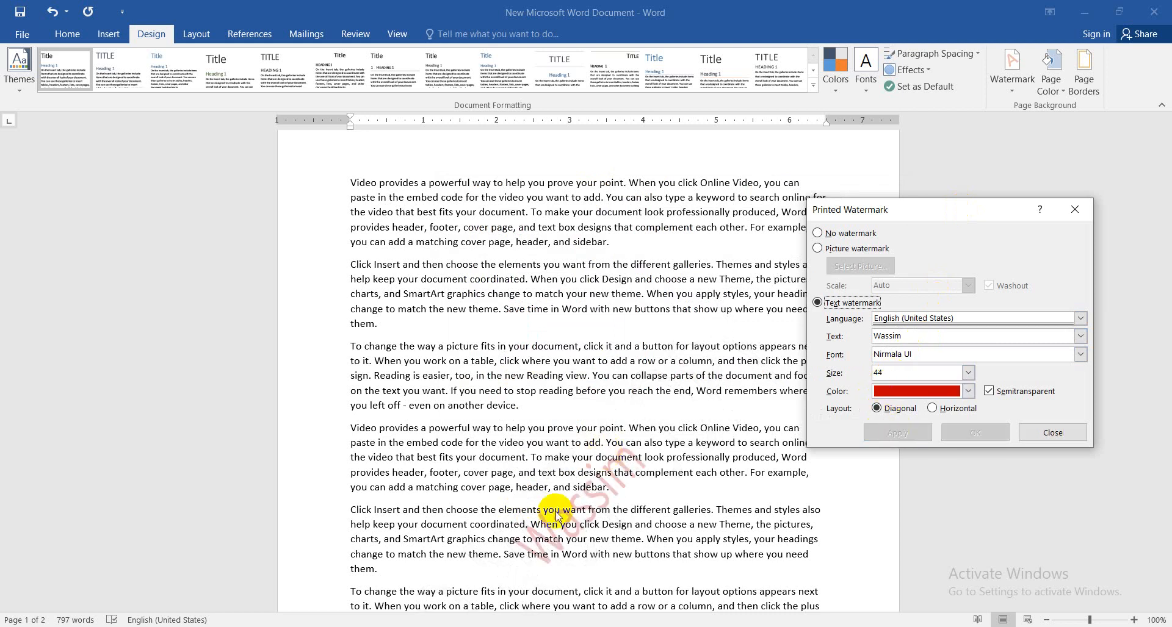
Enlarge the custom watermark text to size 80 and apply the change
click(968, 373)
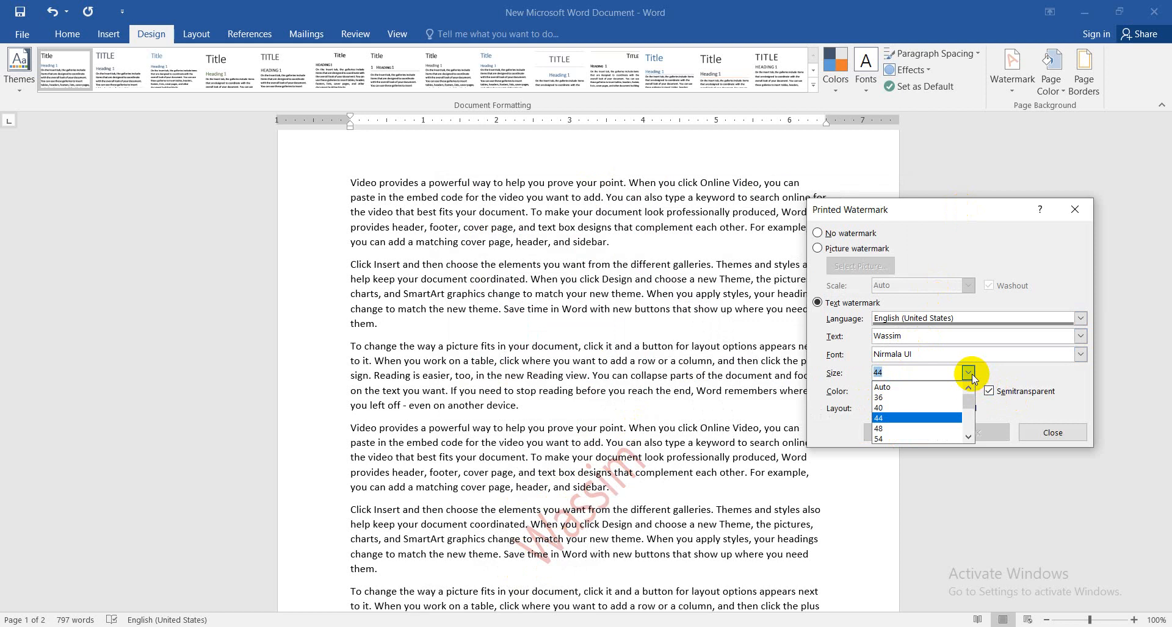
drag(973, 399, 963, 417)
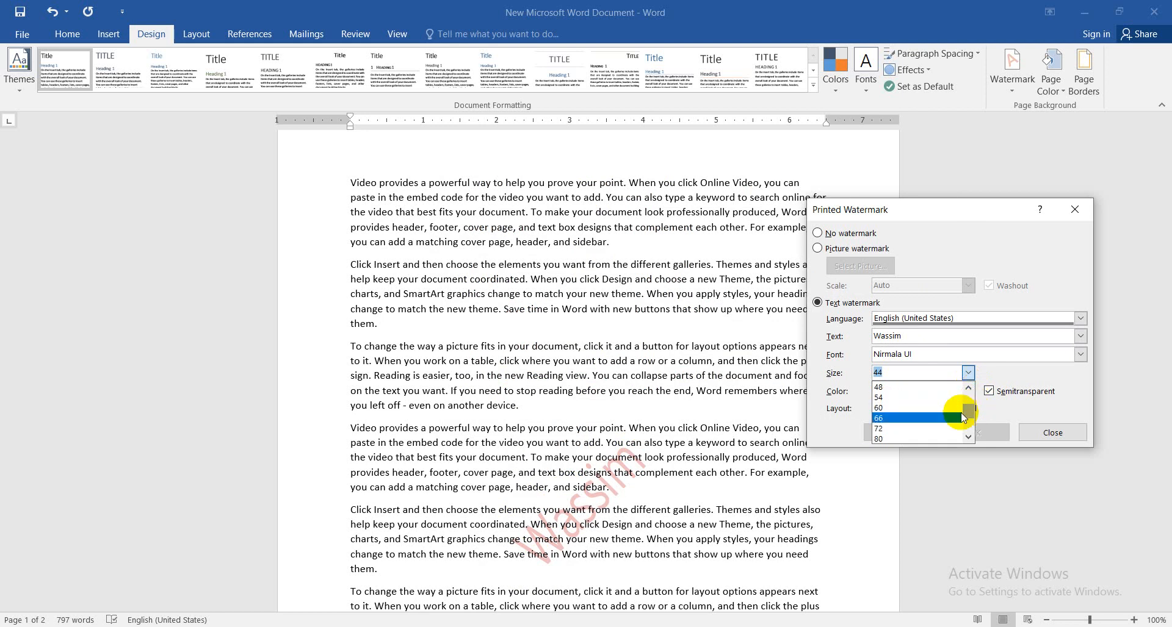
click(891, 438)
click(897, 433)
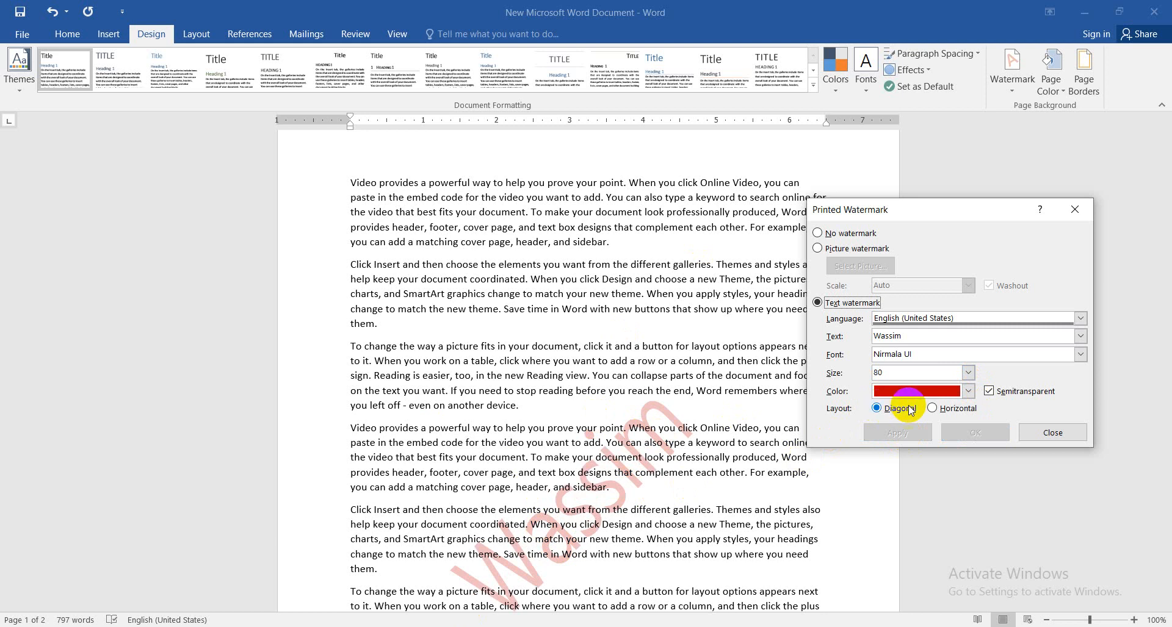
Switch the custom watermark to the Horizontal layout, apply it and close the watermark settings
click(933, 409)
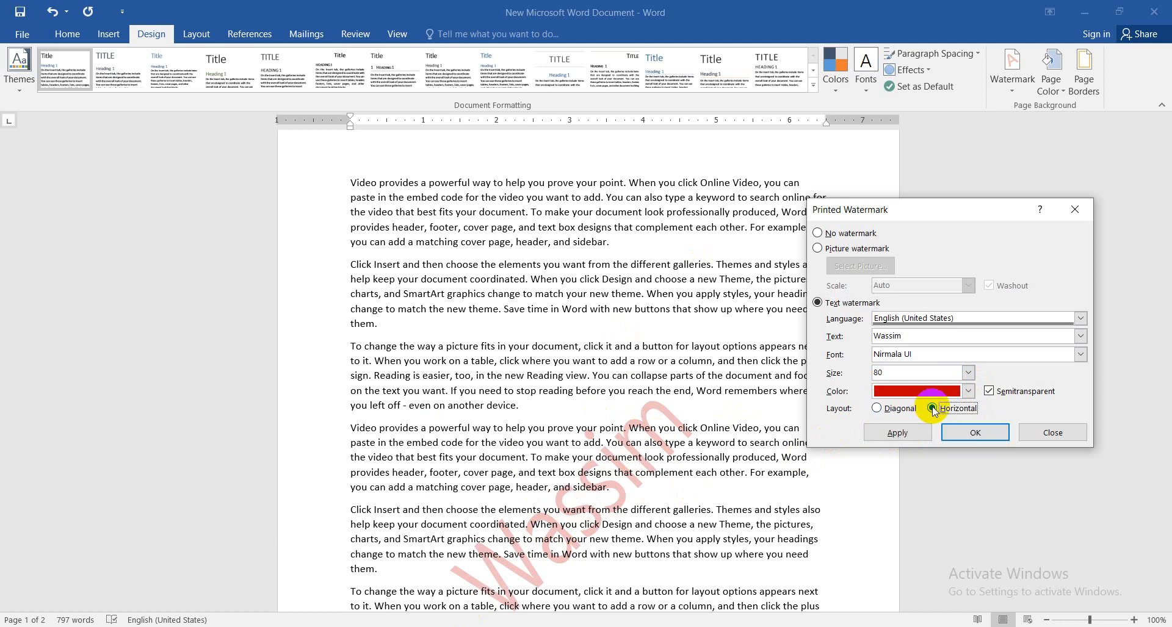
click(893, 435)
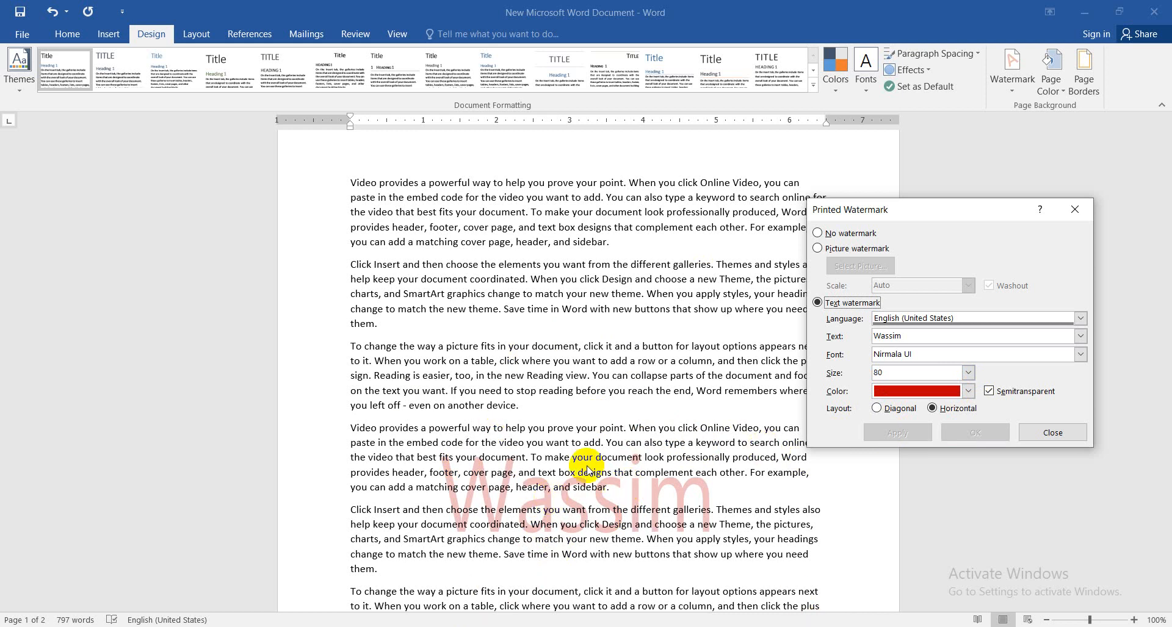
click(1053, 433)
drag(1163, 168, 1151, 79)
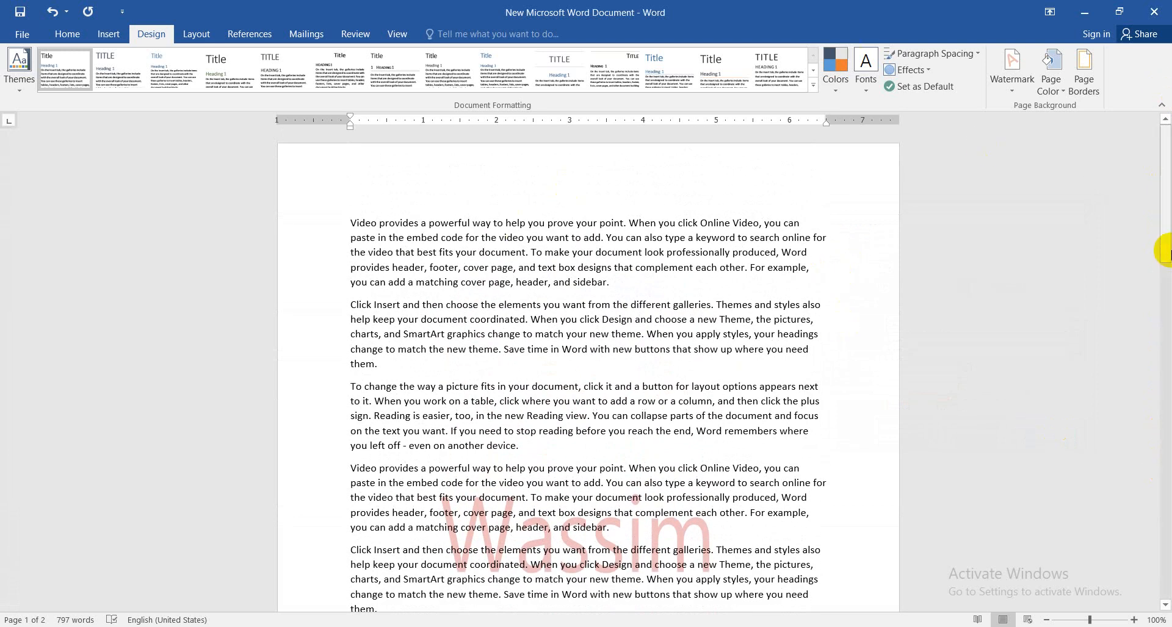
Reopen the custom watermark settings, change the layout to Diagonal and apply it
click(1015, 90)
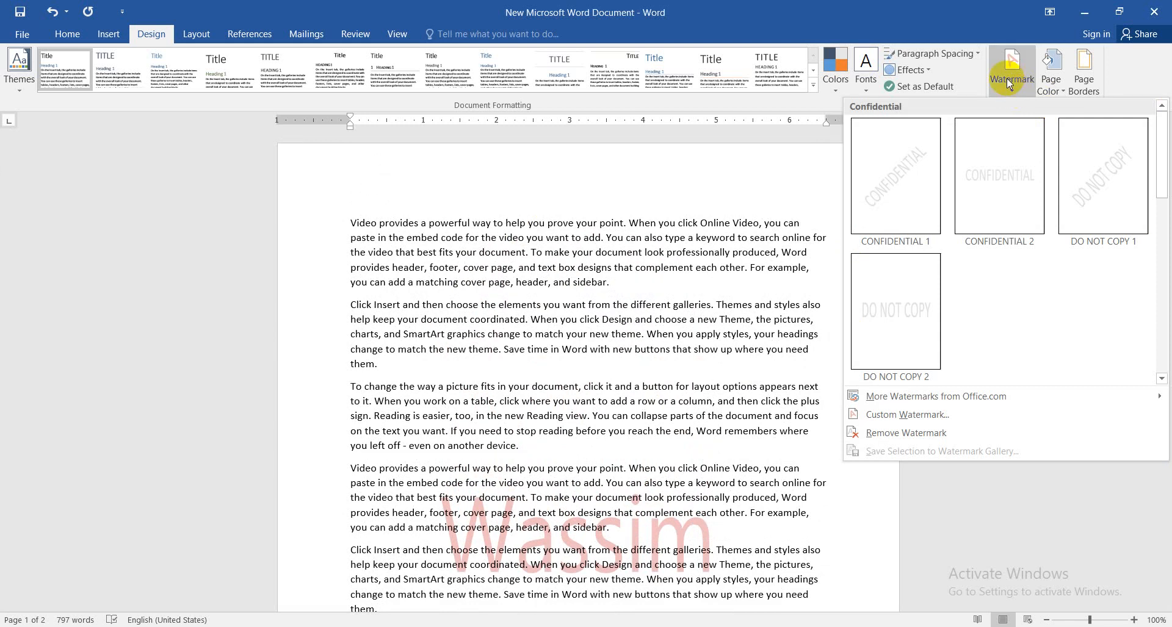
click(891, 414)
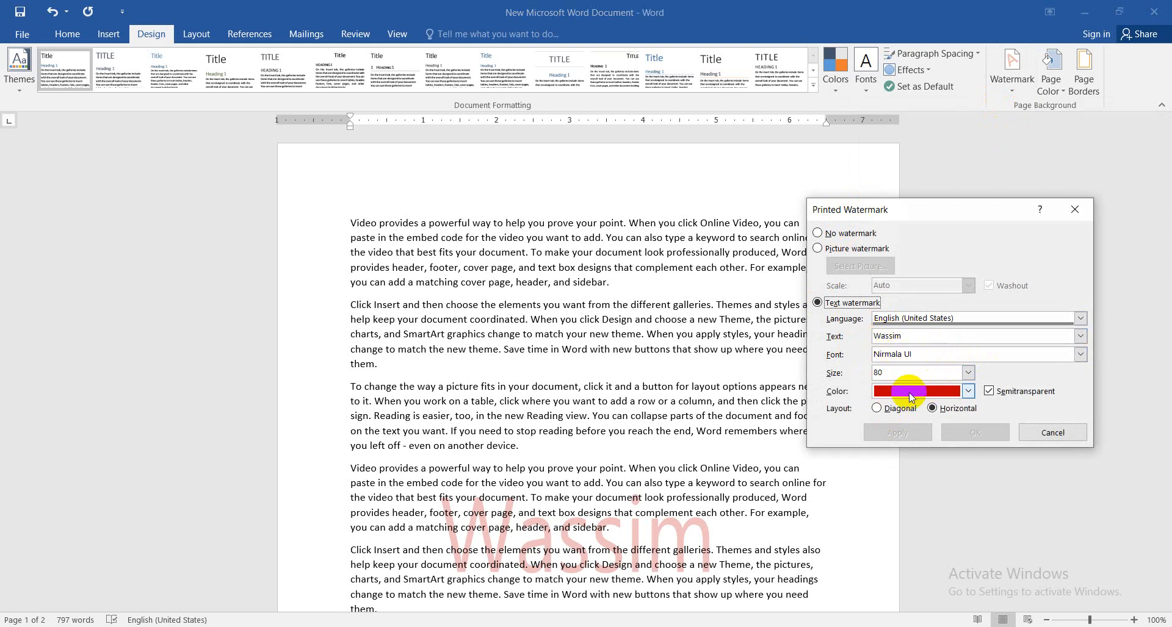
click(877, 413)
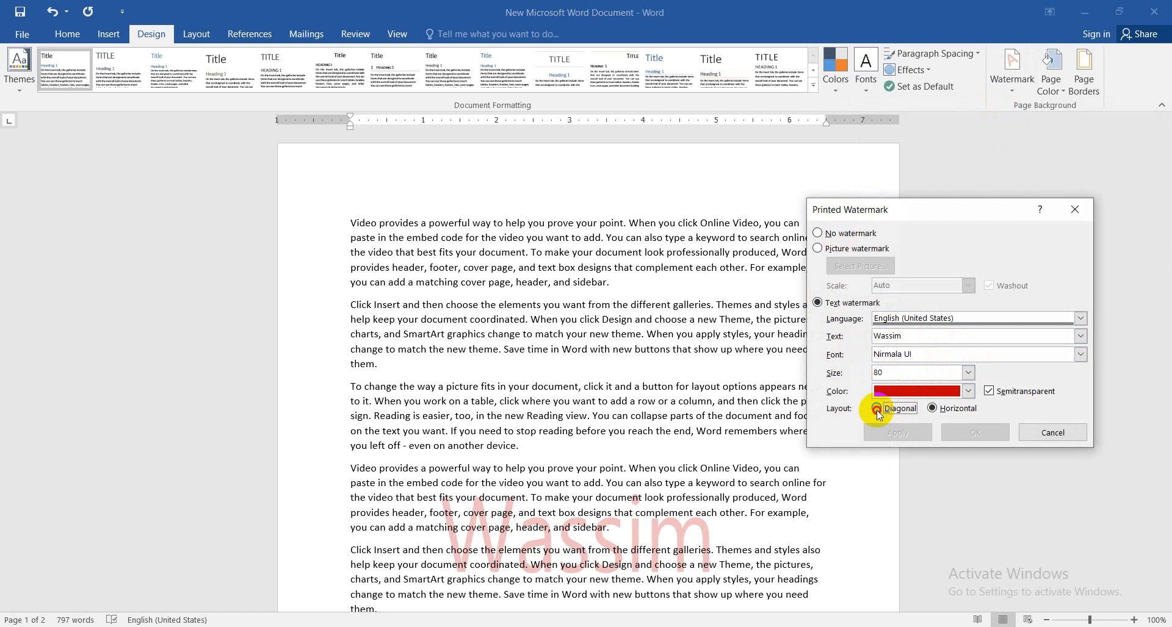
click(906, 434)
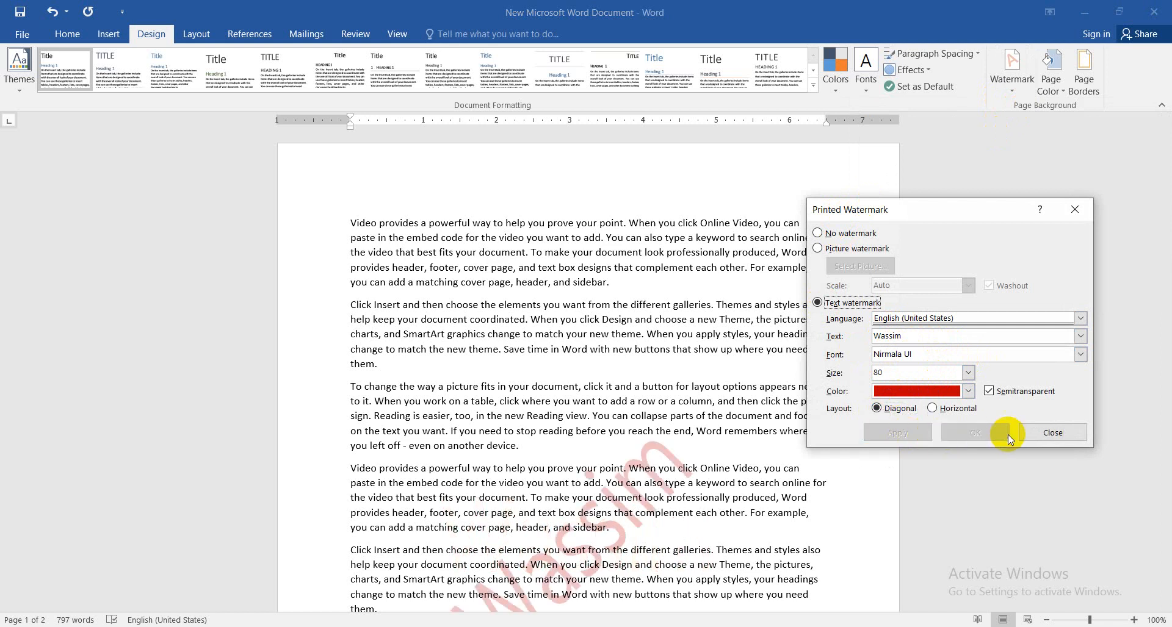
click(1037, 433)
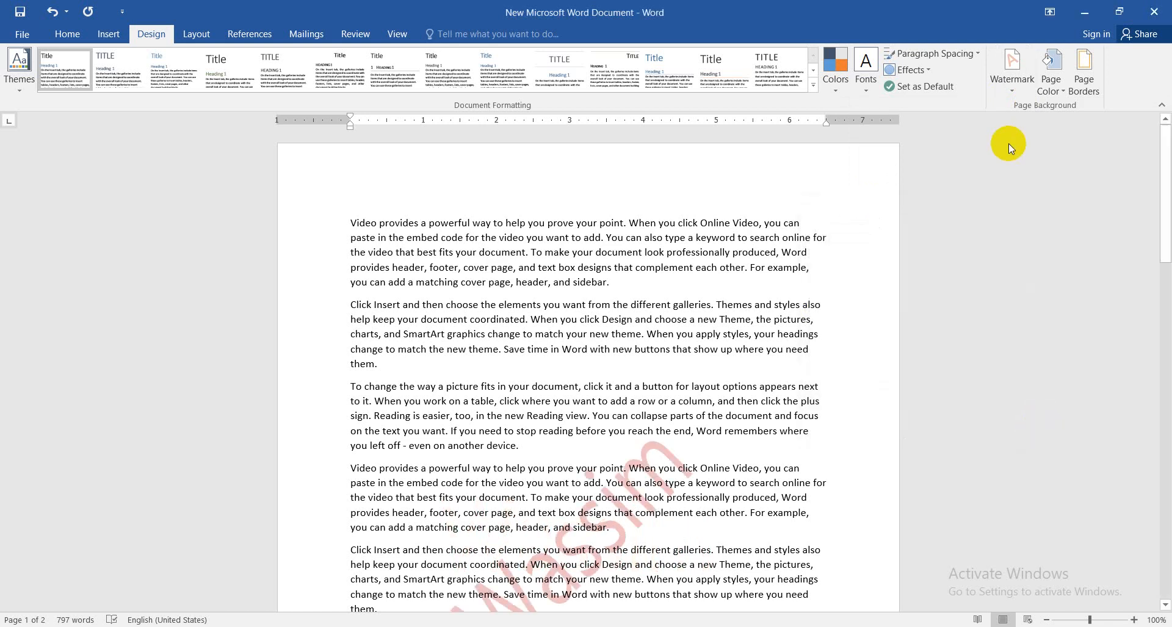
Remove the watermark from the document
click(1014, 89)
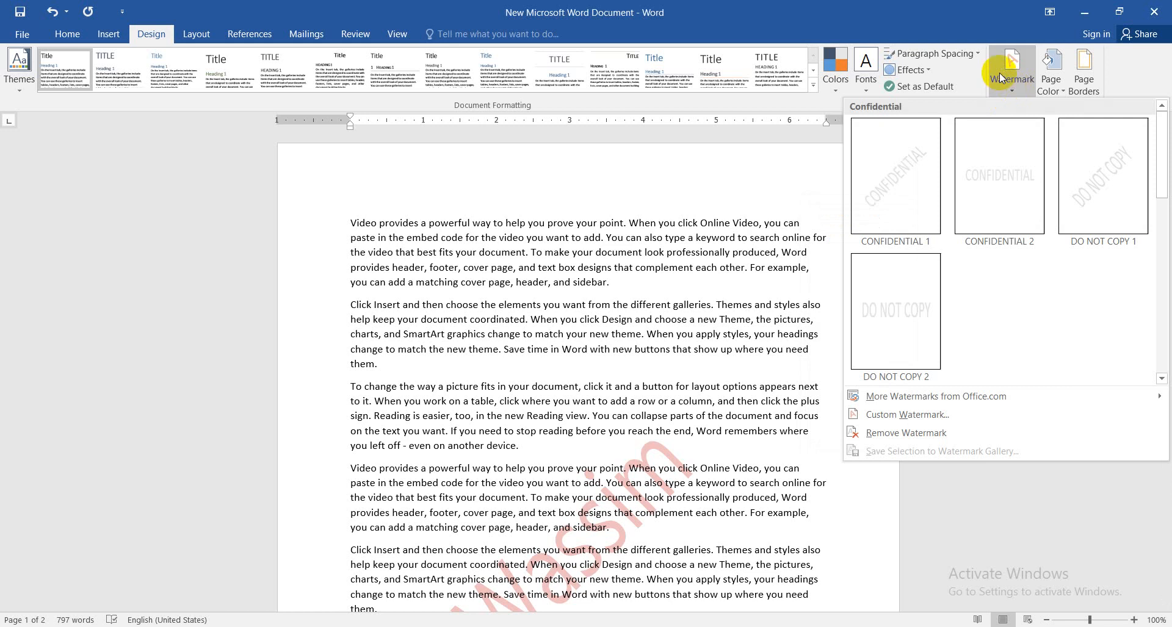
click(896, 438)
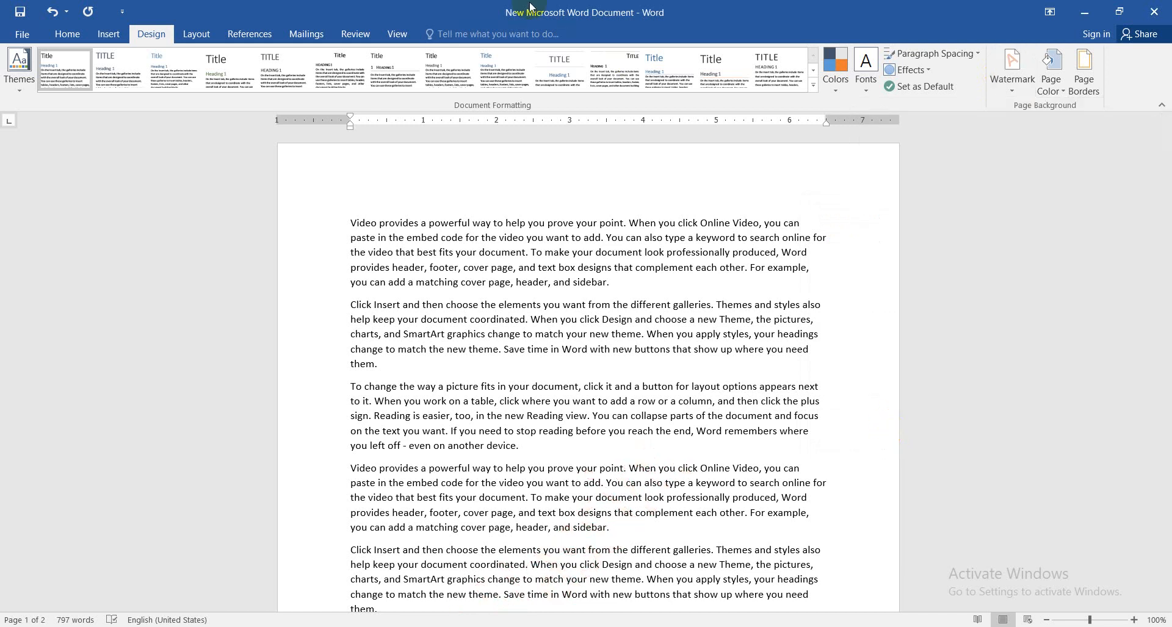
Apply the Narrow margin preset, with 0.5" on all sides, to the document
click(204, 38)
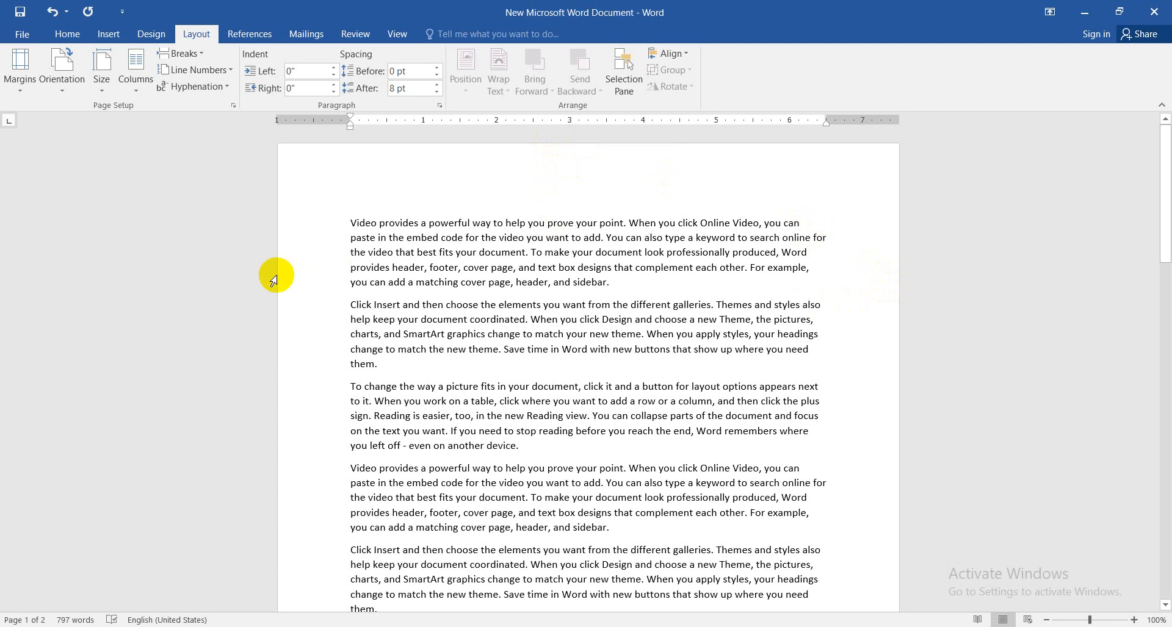
drag(1165, 203, 1166, 326)
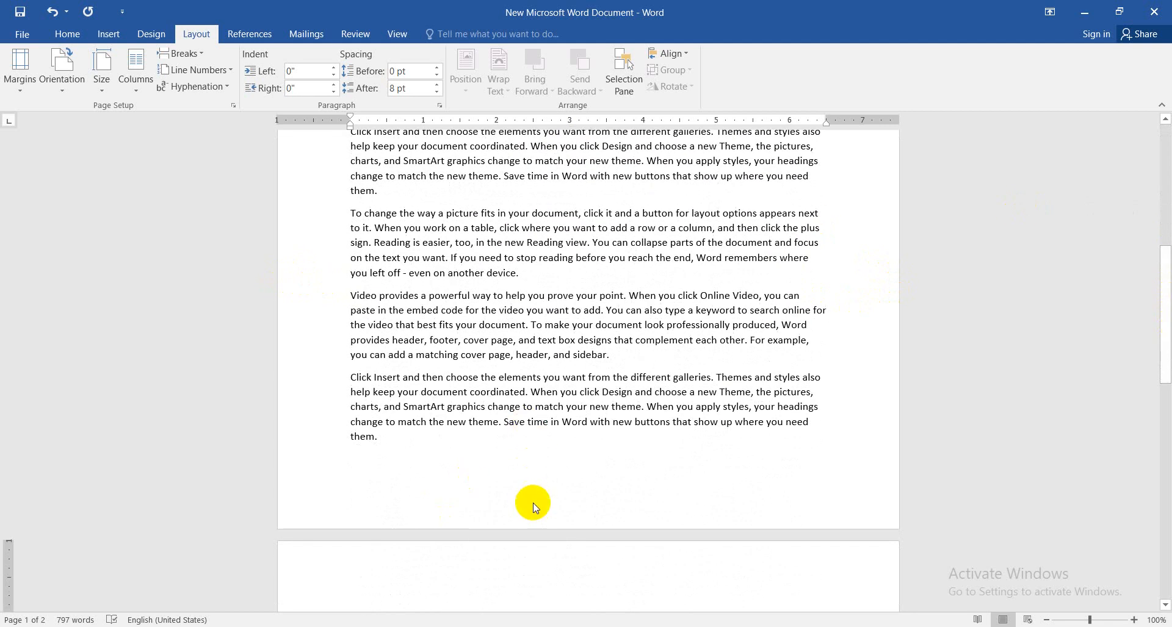
scroll(794, 256, up, 5)
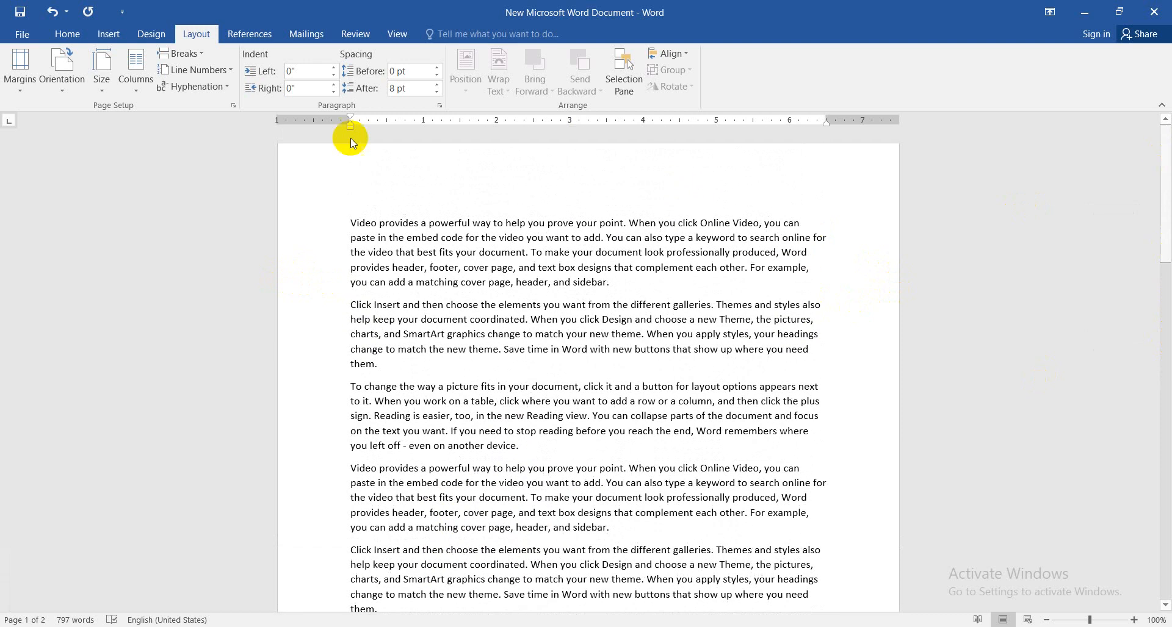
click(18, 73)
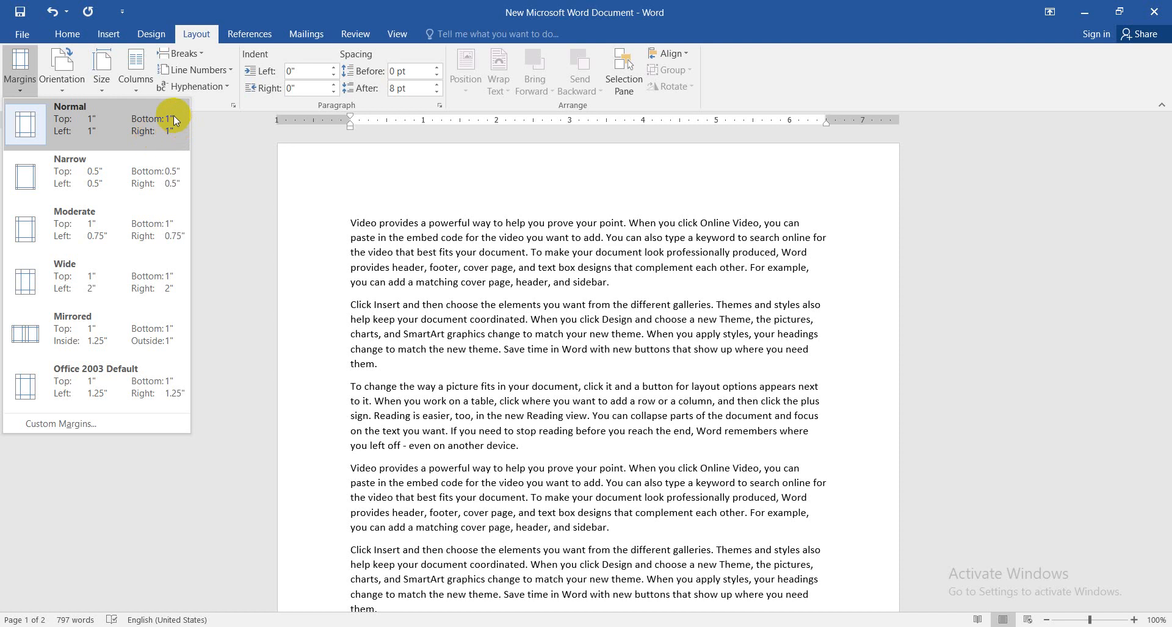
click(53, 185)
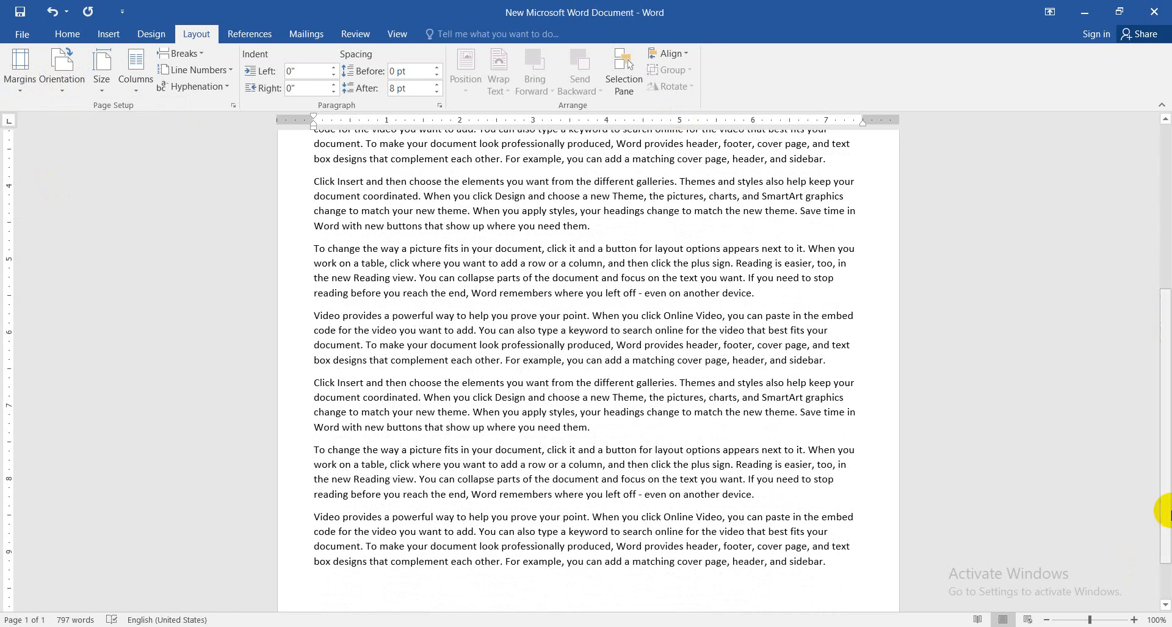
drag(1169, 488, 1147, 214)
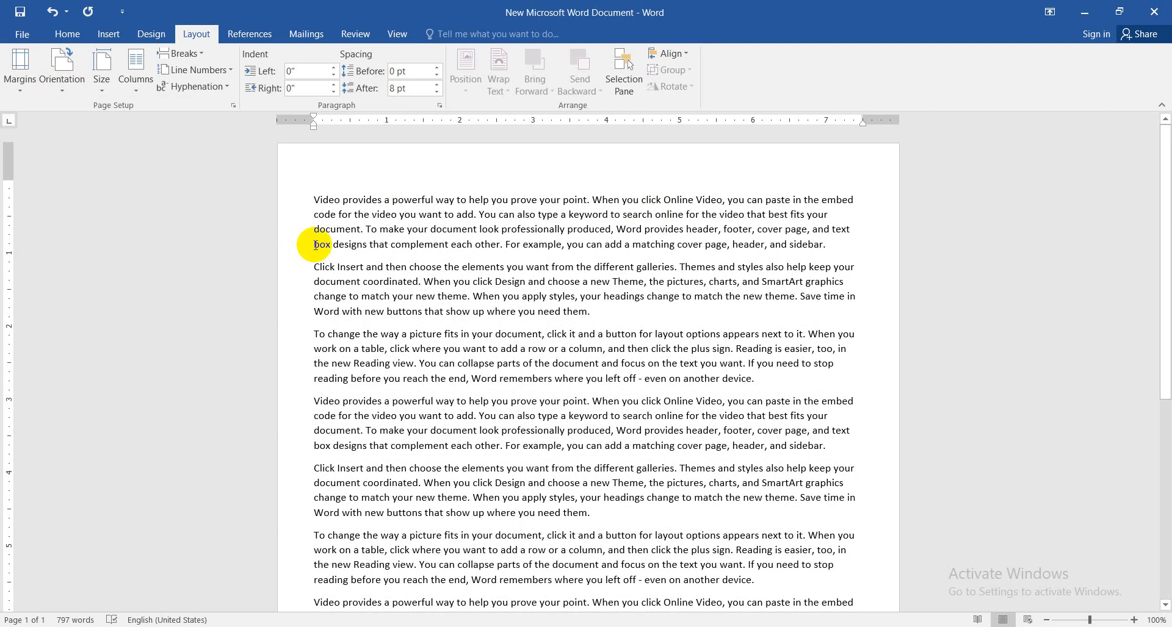
Change the page margins to the Wide preset, with 1" top and bottom and 2" left and right
click(28, 90)
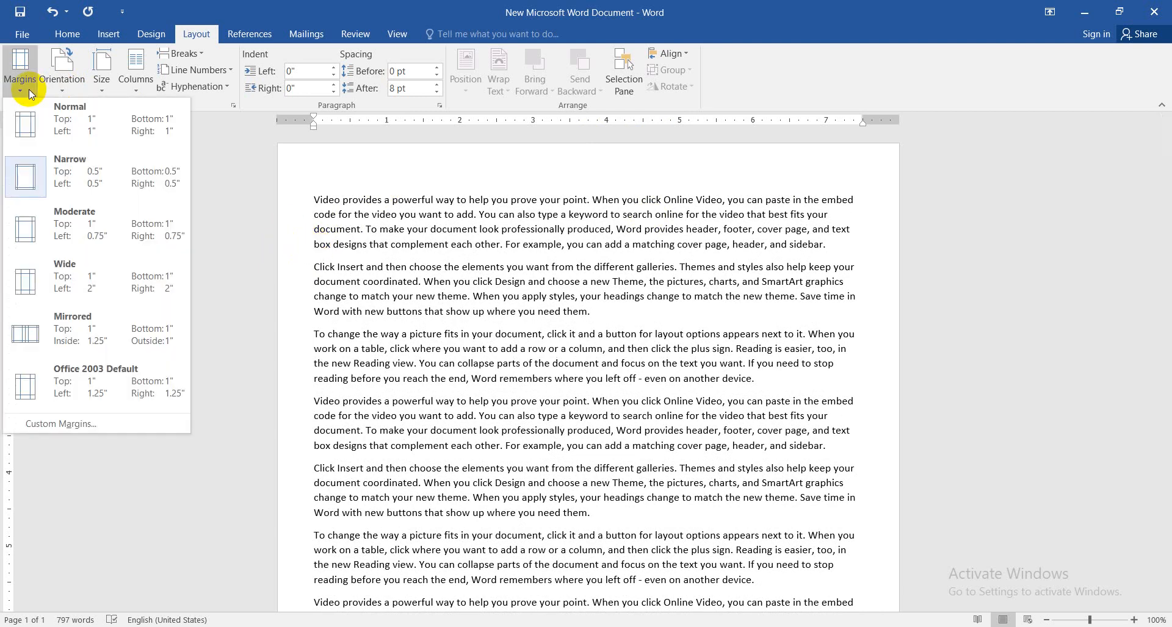
click(57, 279)
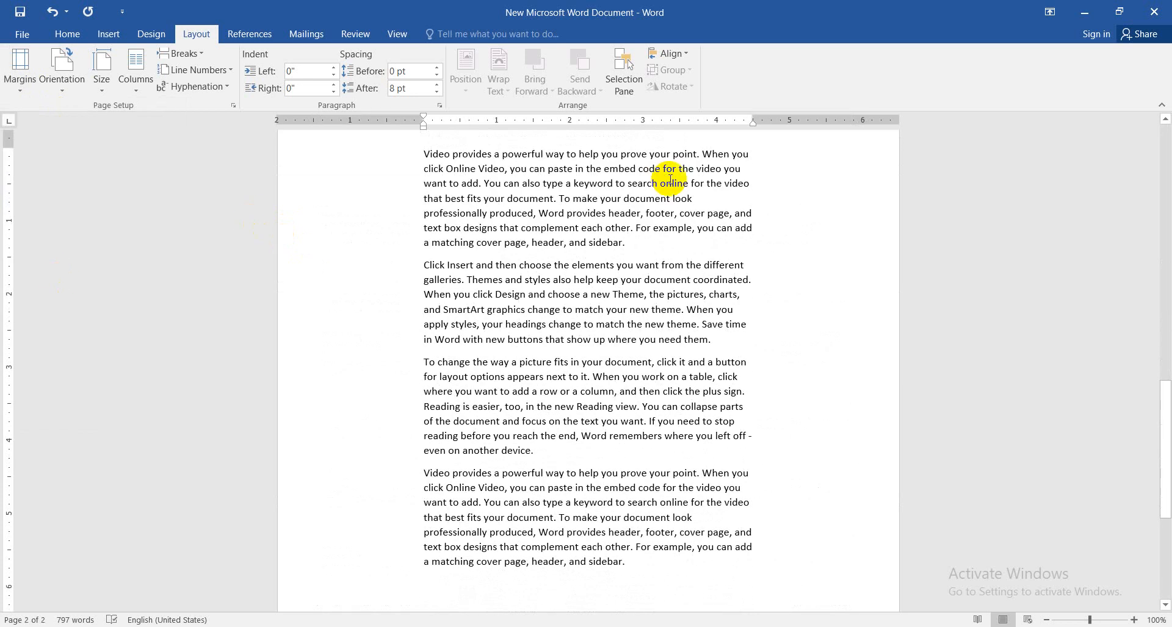
drag(1168, 423, 1166, 168)
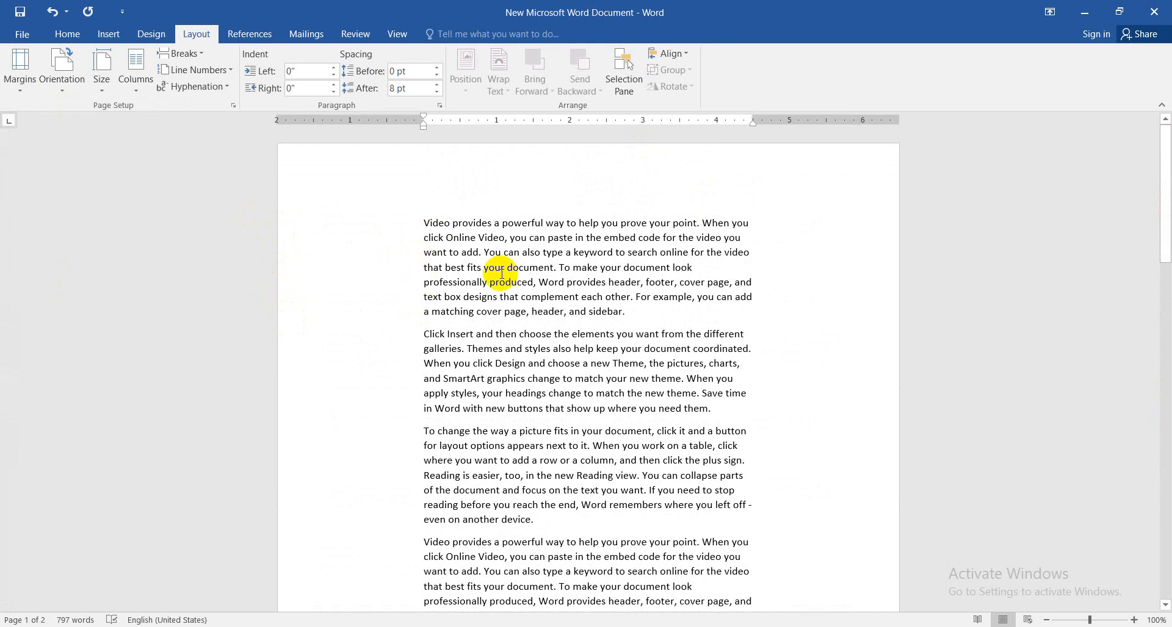
Open the custom margin settings and set the top margin to 2"
click(18, 70)
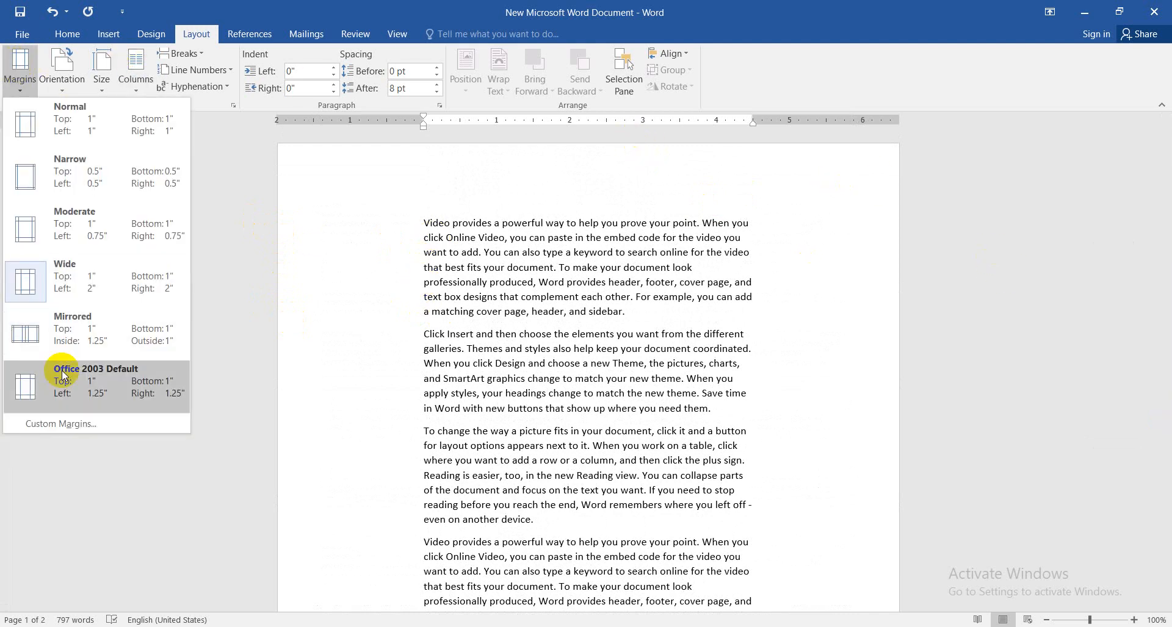
click(71, 428)
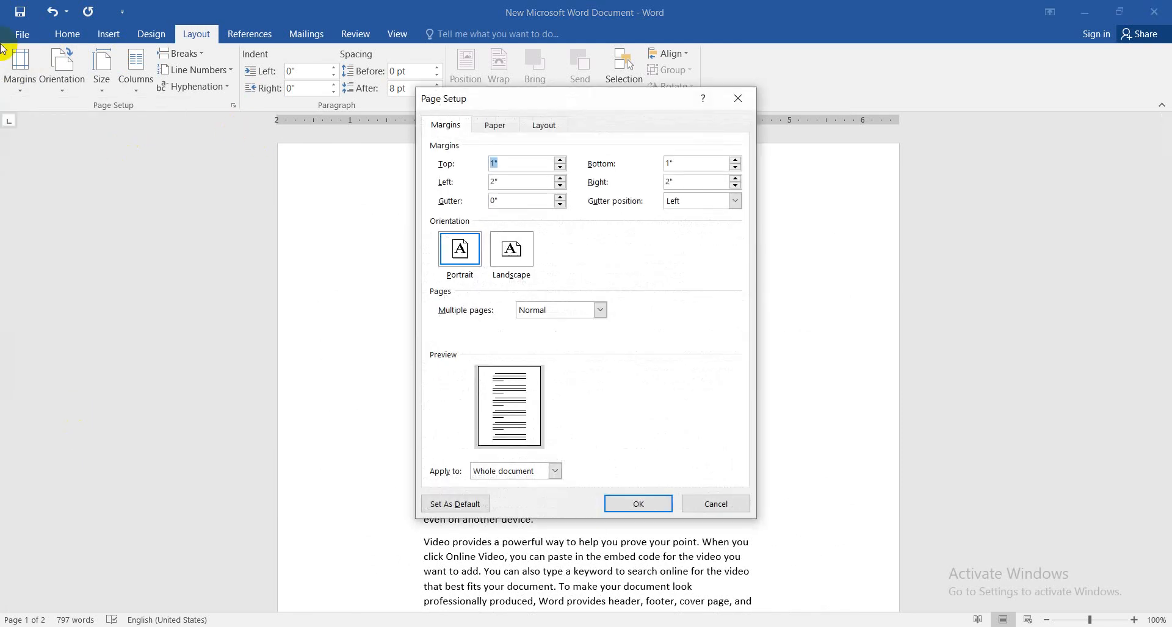
click(560, 160)
click(561, 161)
click(561, 161)
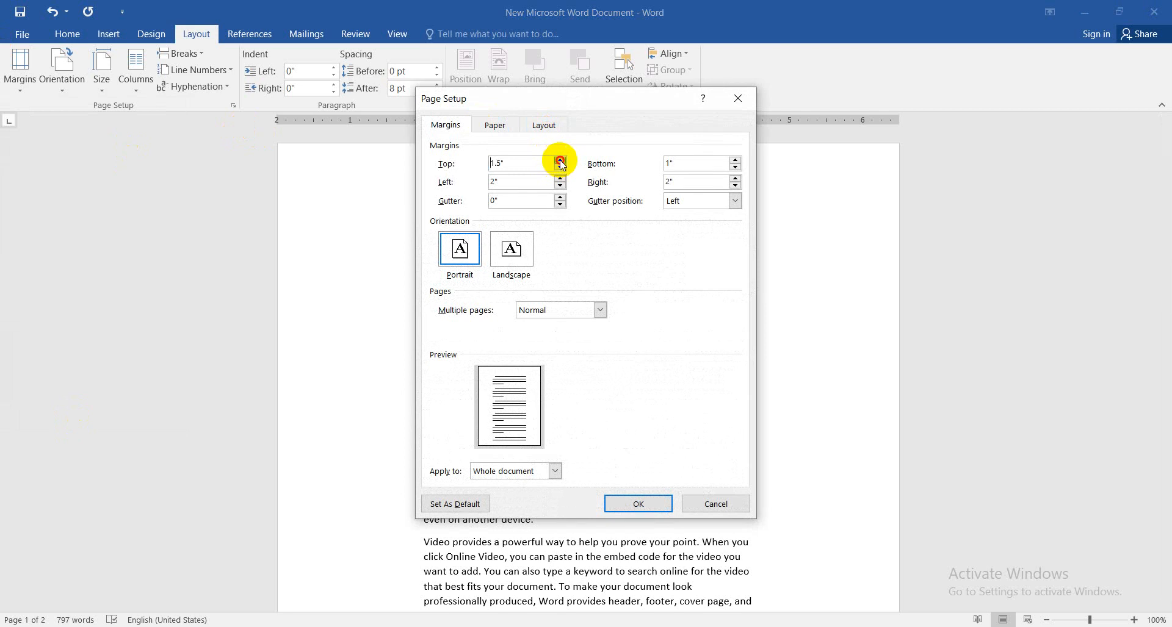
click(560, 160)
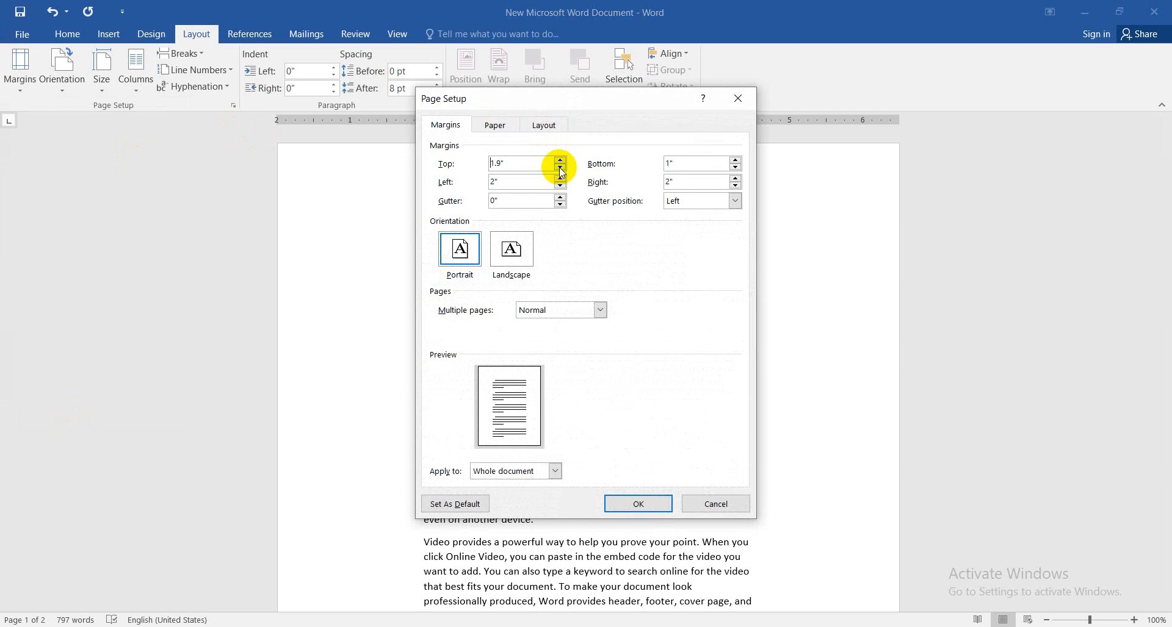
click(560, 160)
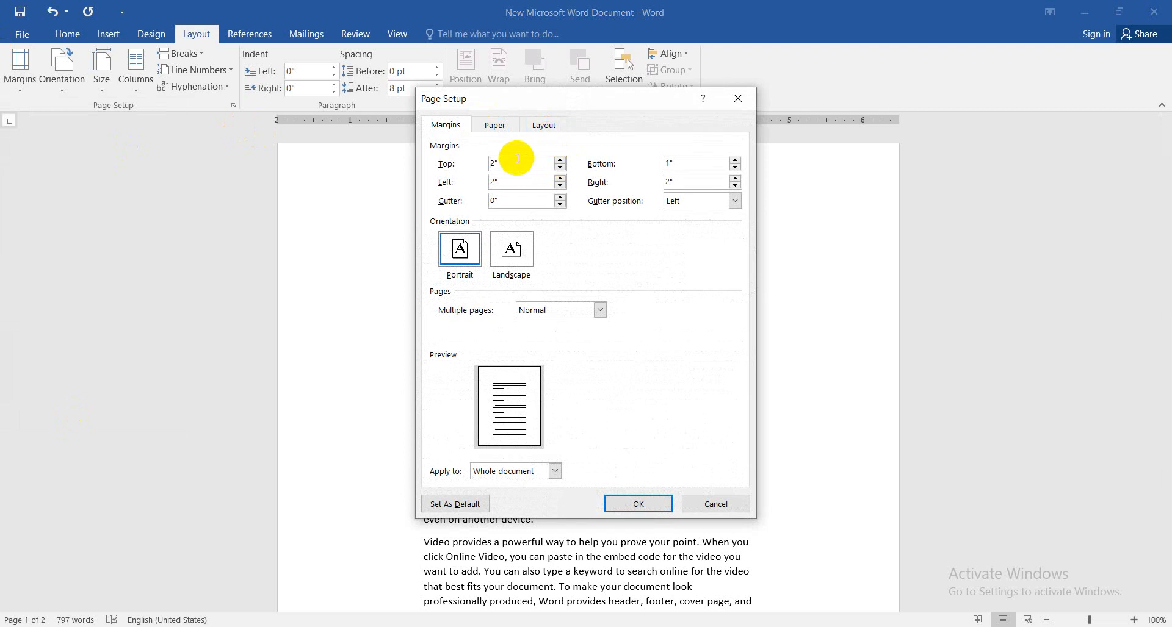
Set the left margin to 2.5" and the right margin to 3.2", and apply the custom margins to the whole document
click(560, 178)
click(561, 178)
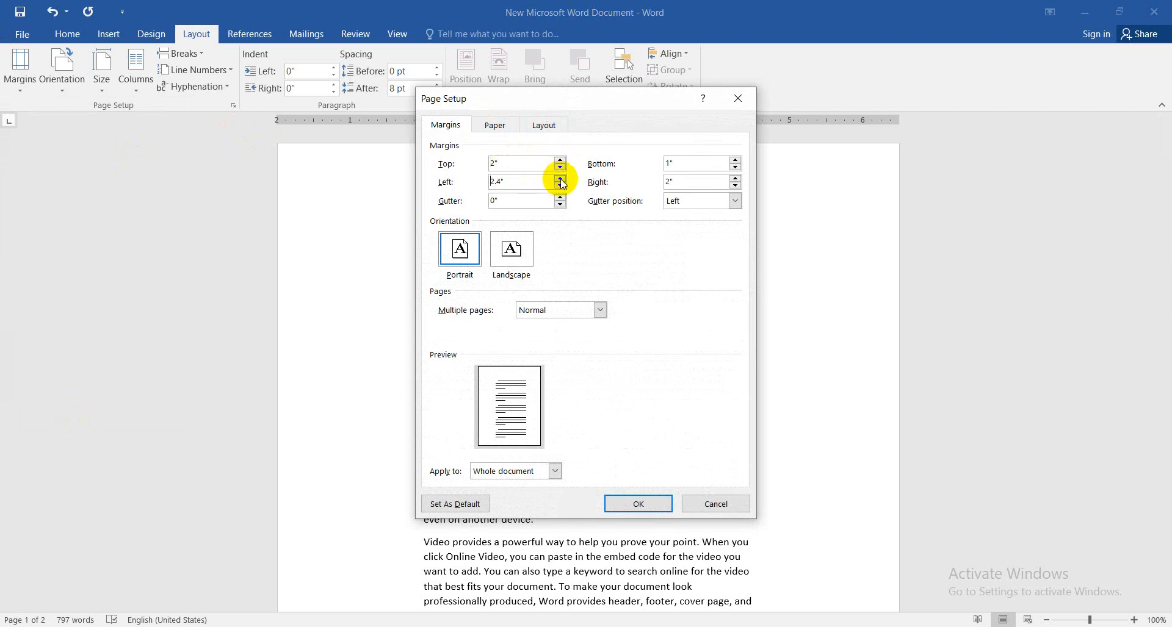
click(736, 178)
click(735, 178)
click(735, 178)
click(735, 178)
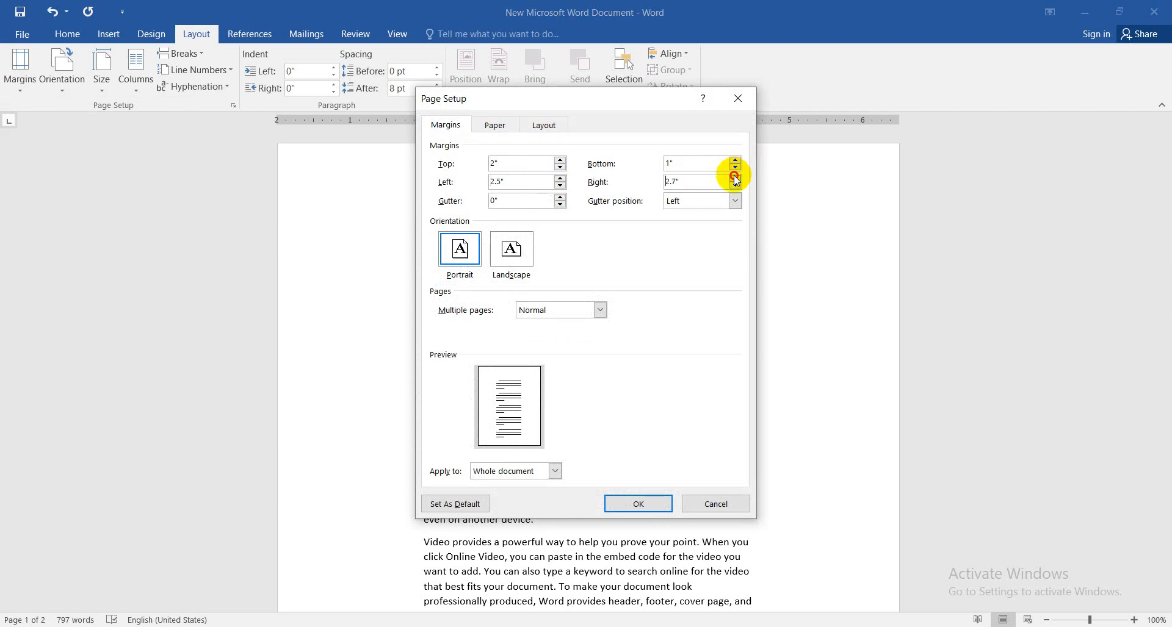
click(735, 178)
click(736, 178)
click(736, 178)
click(735, 178)
click(736, 178)
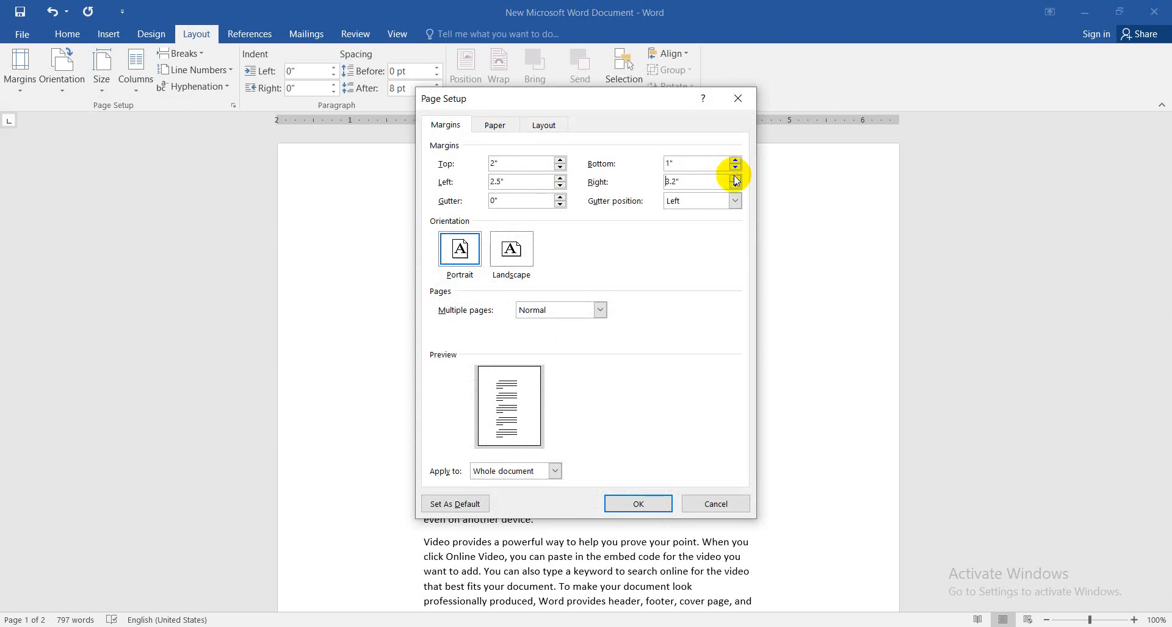
click(650, 508)
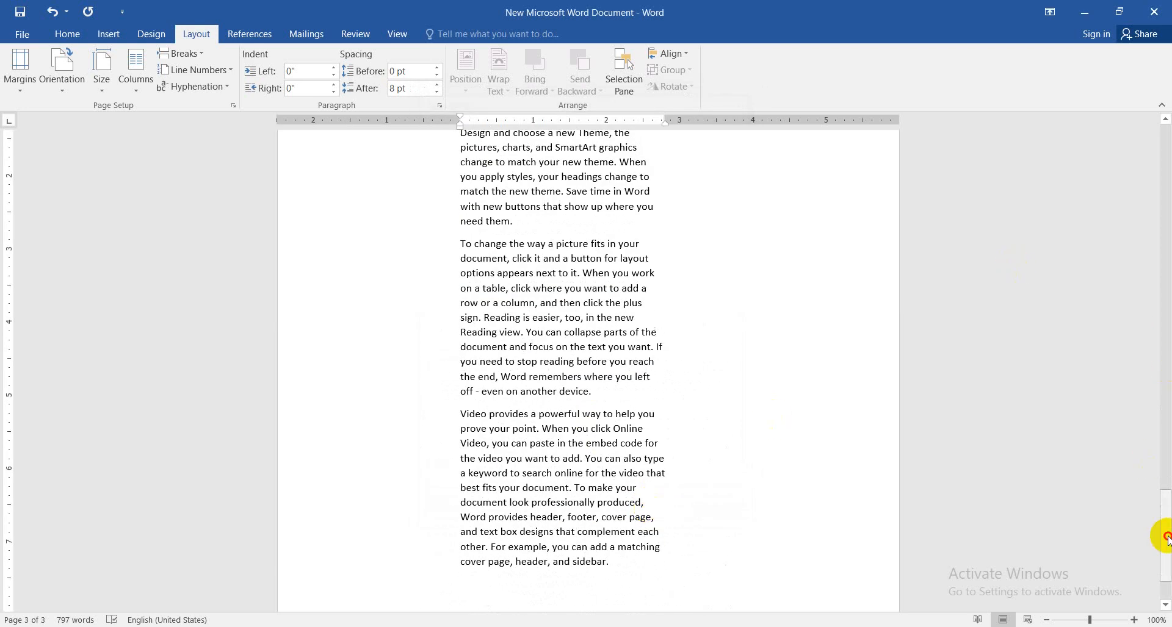
drag(1166, 536, 1164, 79)
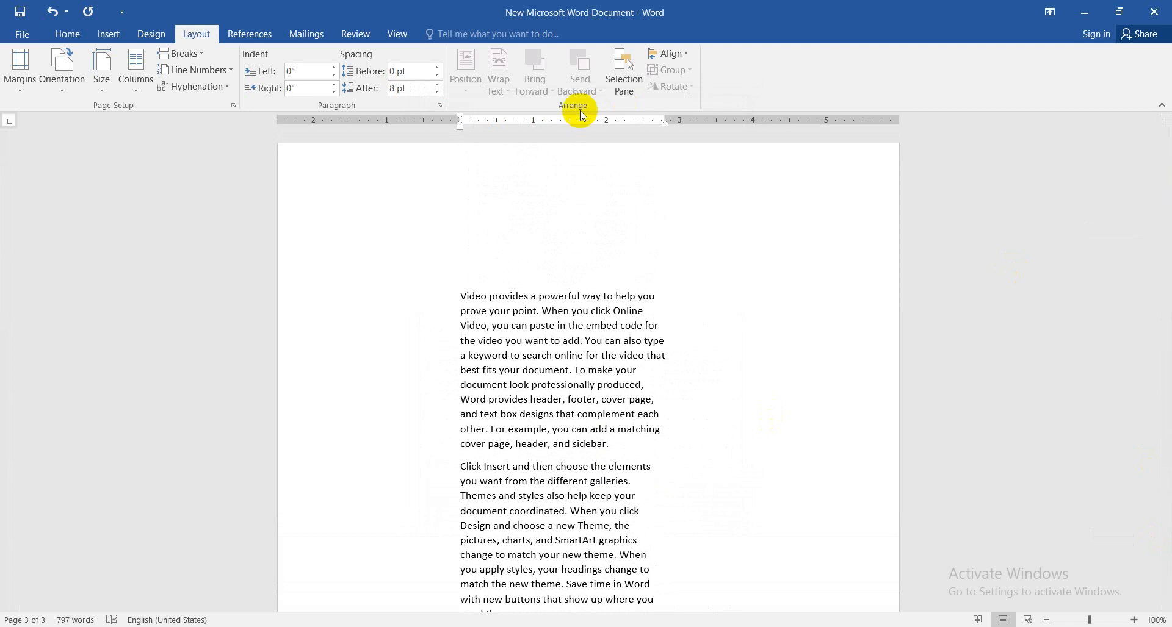
Apply the Normal margin preset, with 1" on all sides, to the document
click(22, 81)
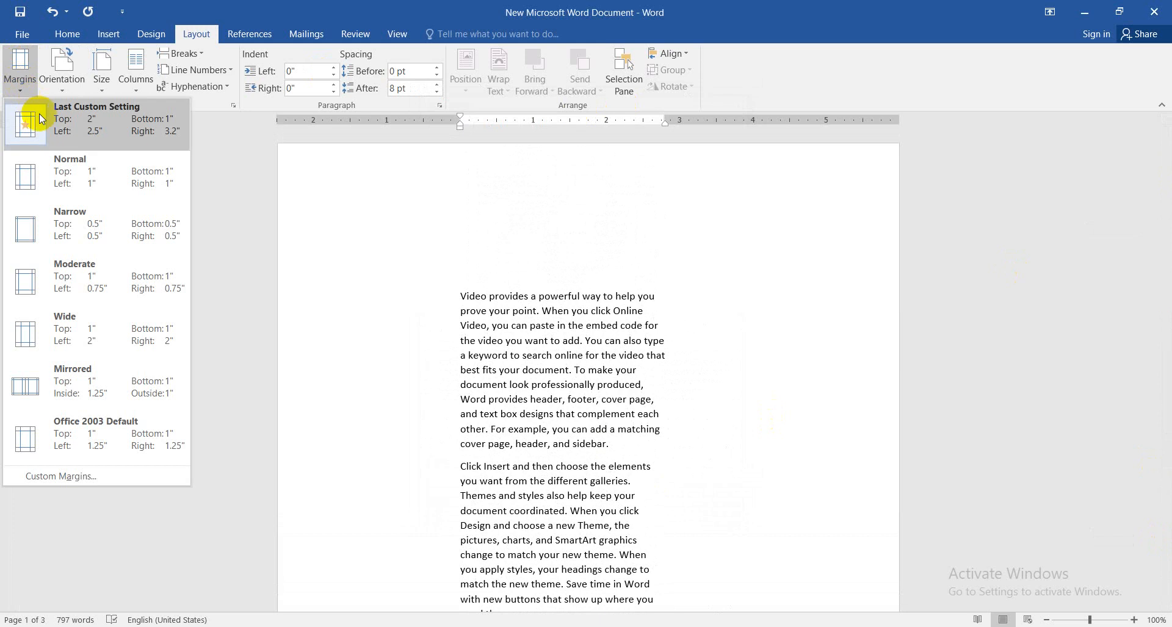
click(55, 178)
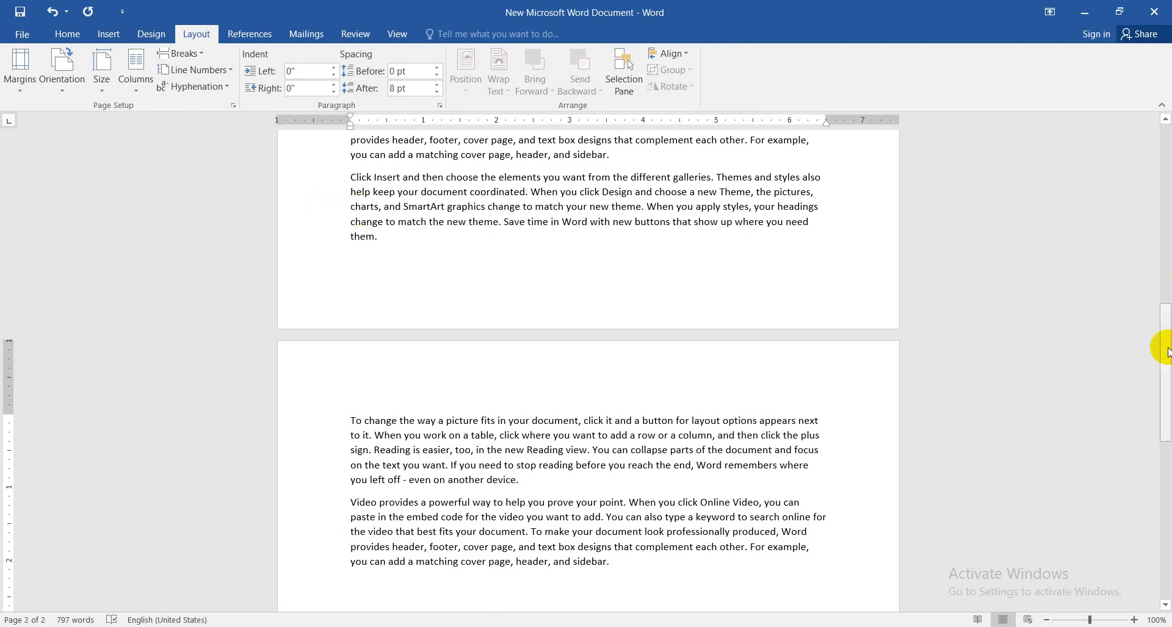
drag(1166, 317, 1167, 98)
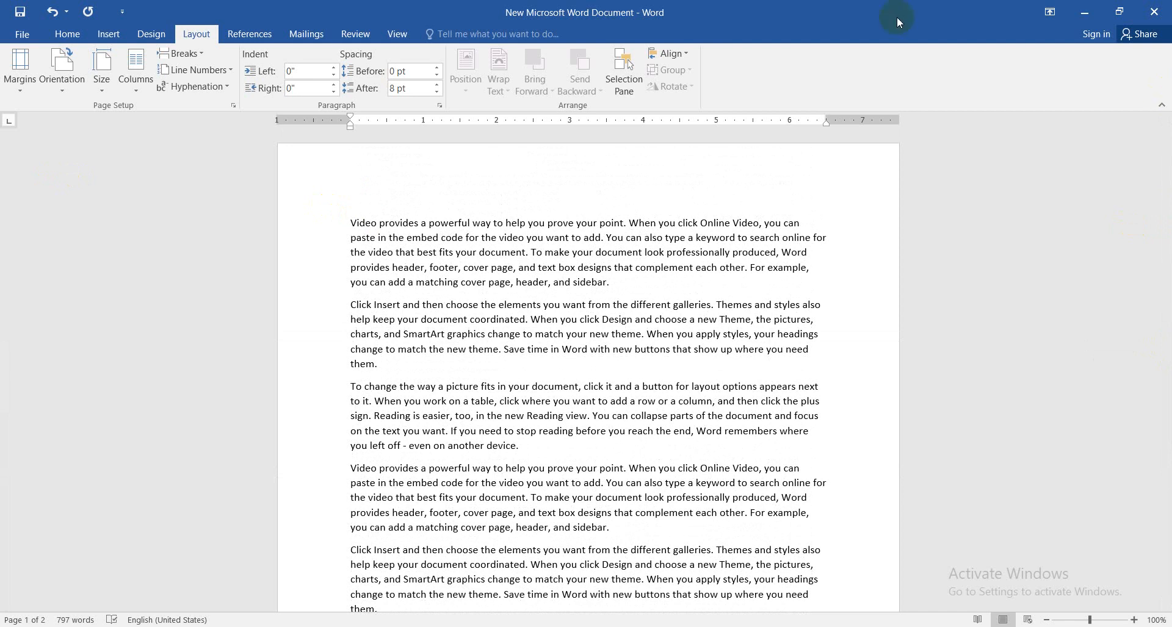
Switch the page orientation to Landscape, look over the pages, and return the orientation to Portrait
click(64, 86)
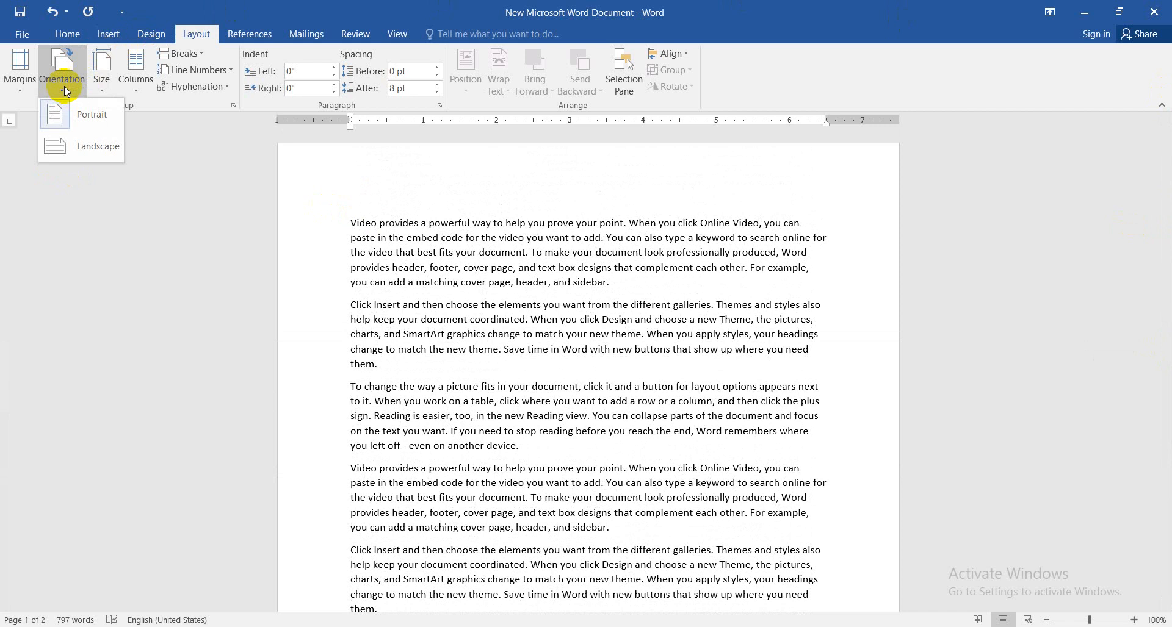
click(86, 115)
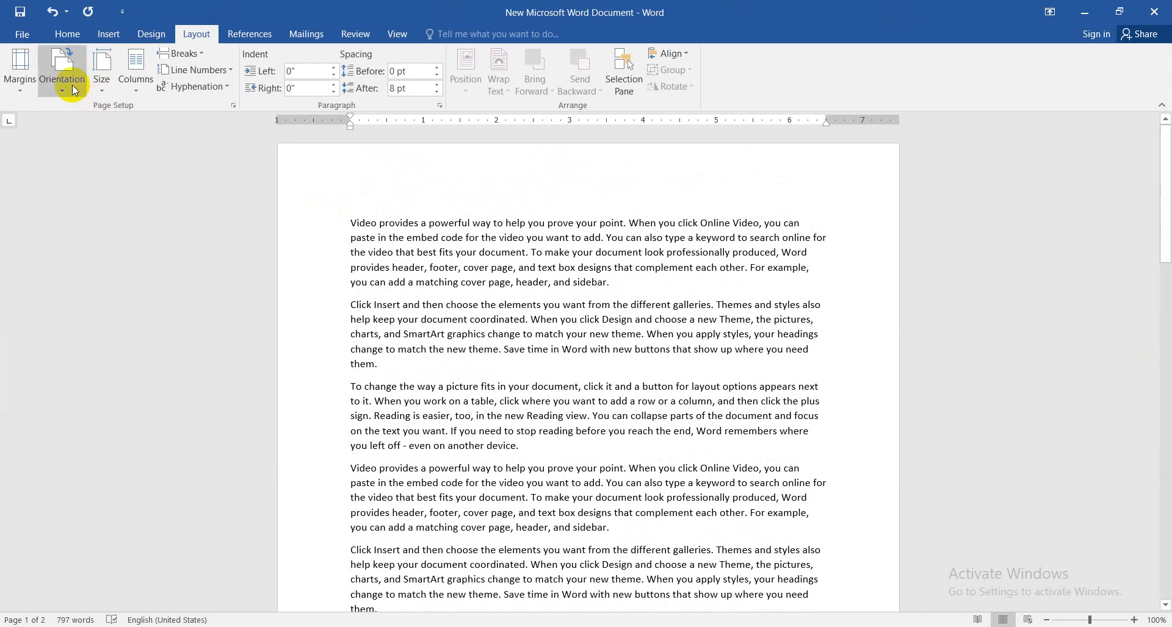
click(72, 85)
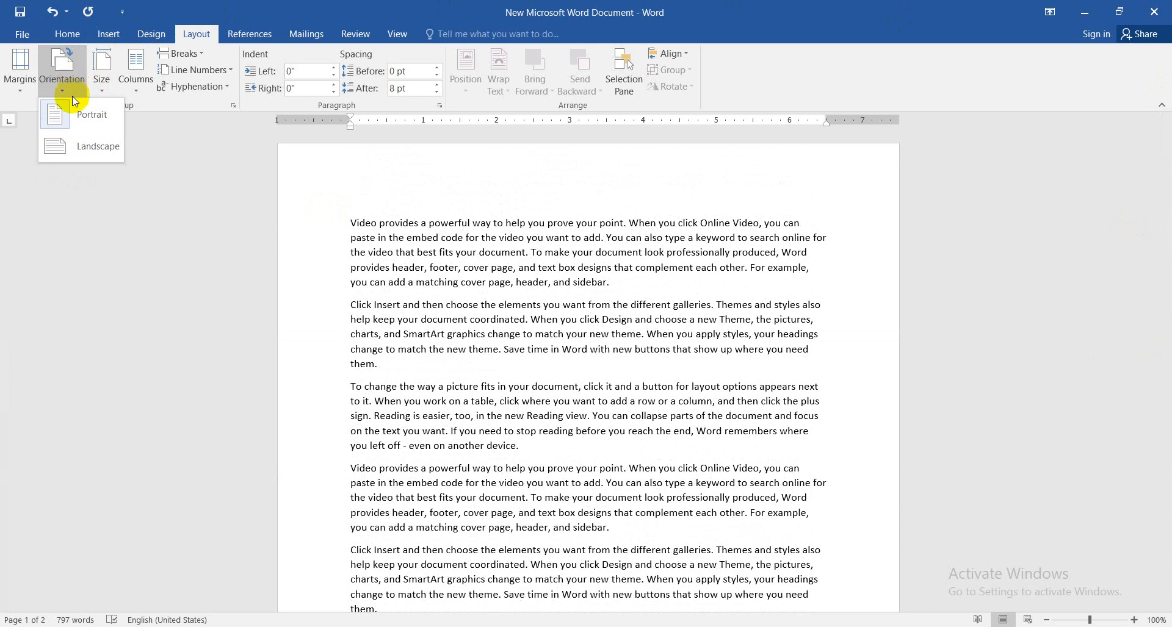
click(82, 146)
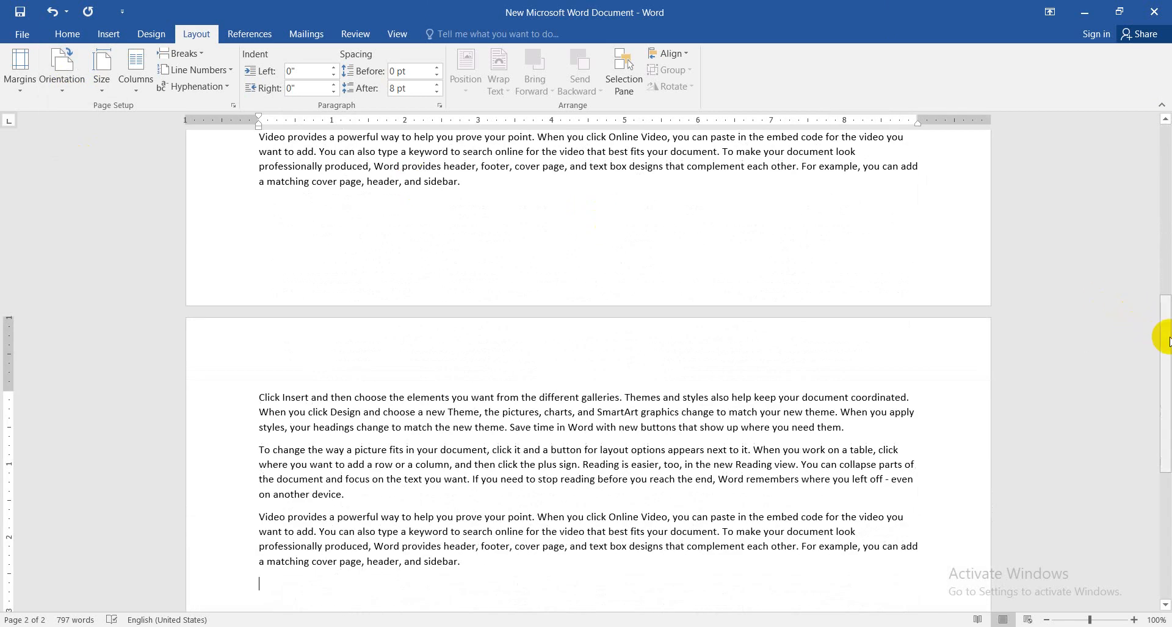
drag(1169, 342, 1168, 151)
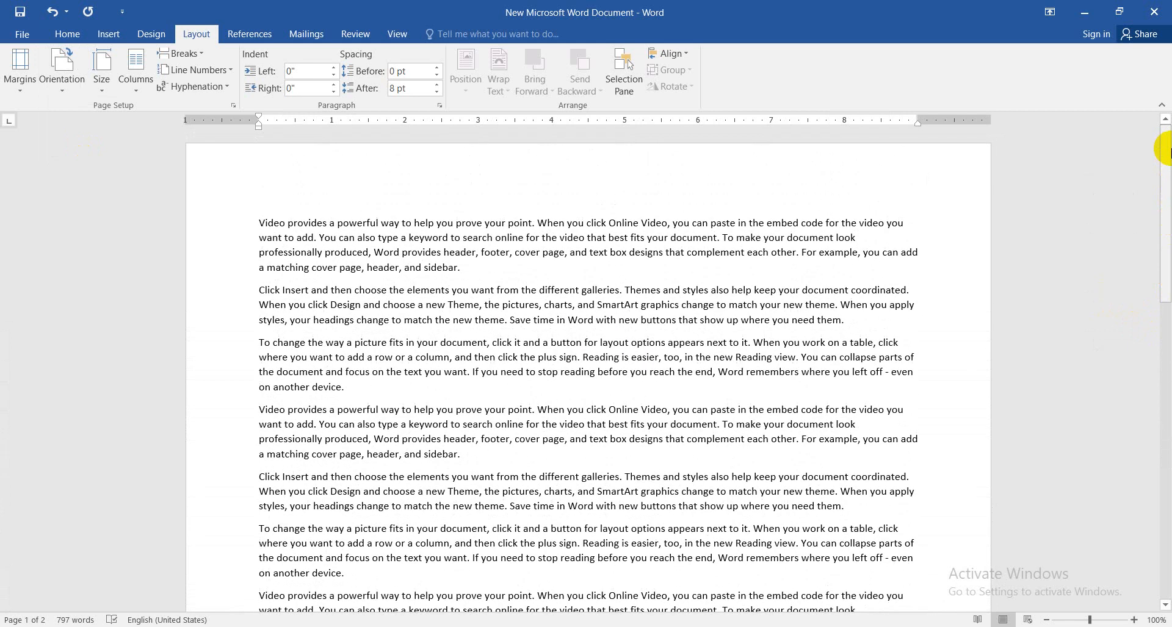
click(60, 81)
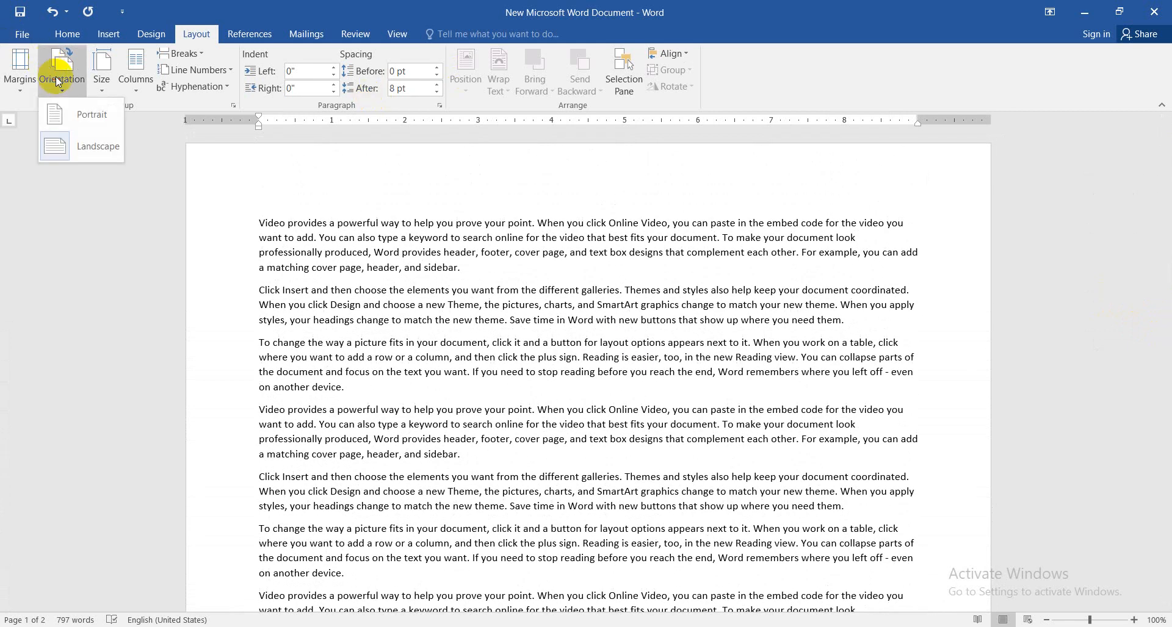
click(74, 116)
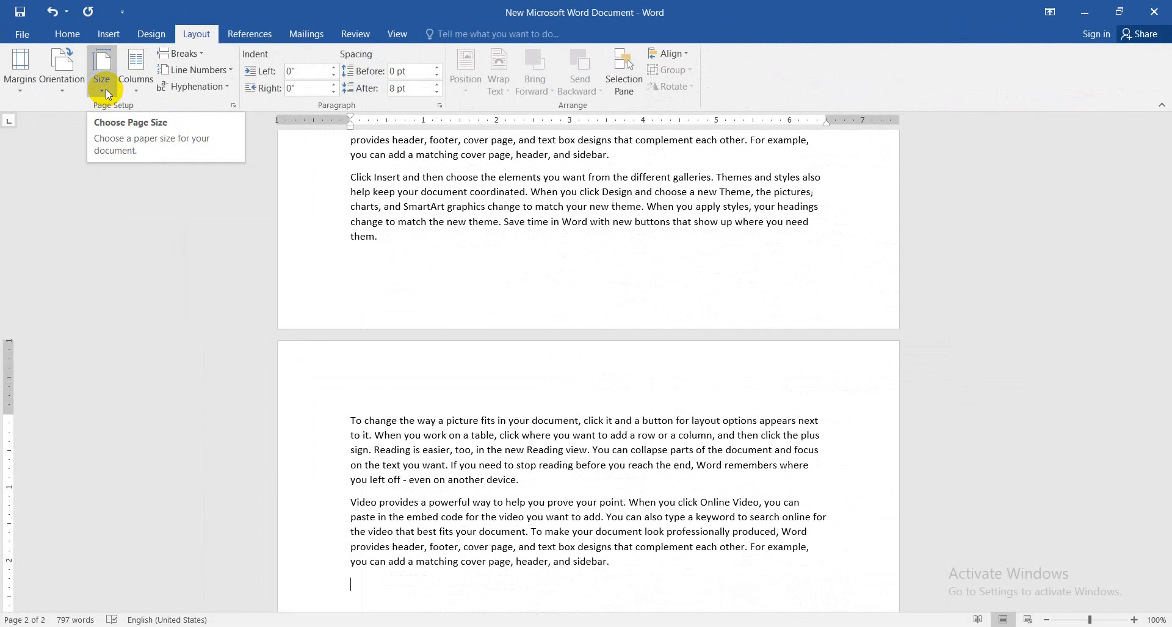
Set the paper size to A4 (8.27" x 11.69") and switch it to A3 (11.69" x 16.53")
click(108, 94)
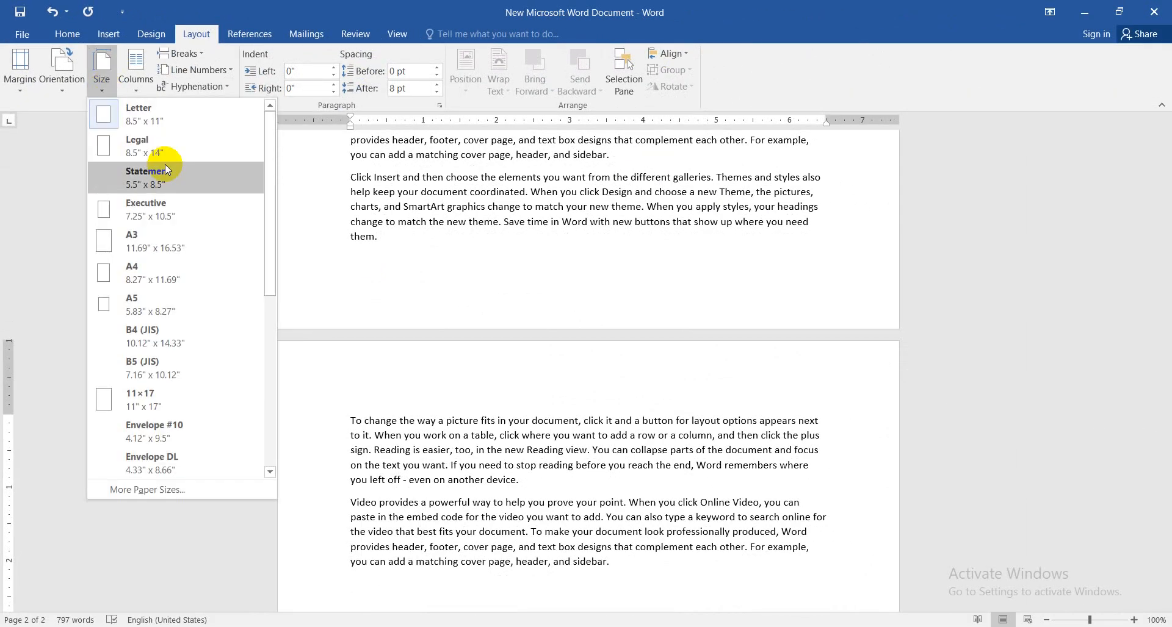
click(180, 277)
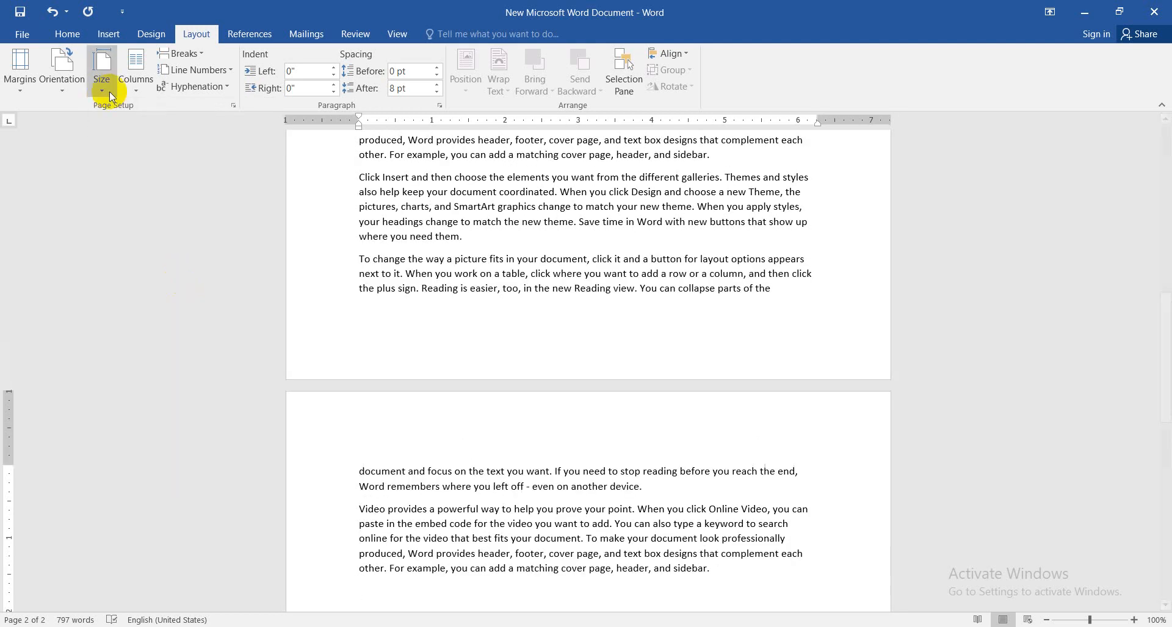
click(101, 72)
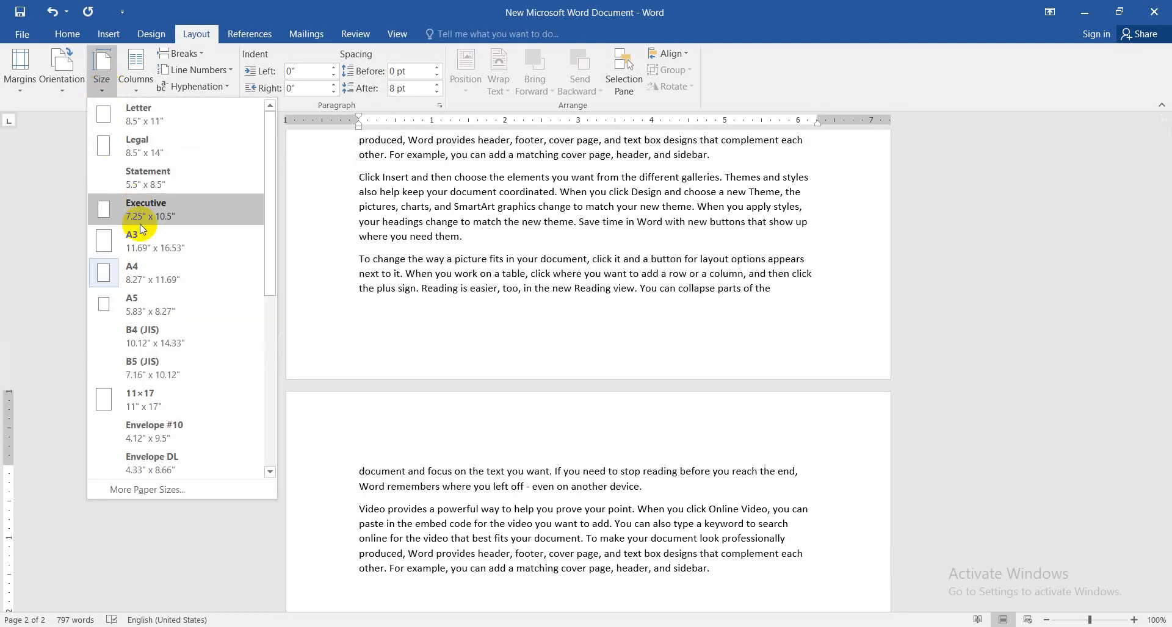
click(149, 247)
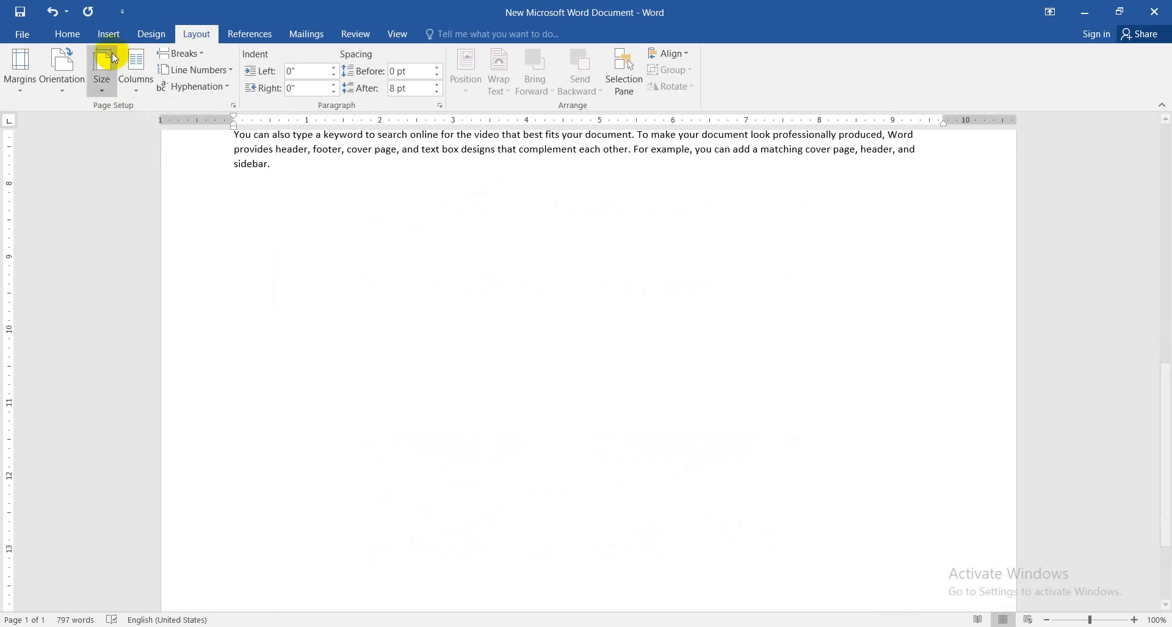
Change the paper size from A3 back to A4, 8.27" x 11.69"
click(104, 74)
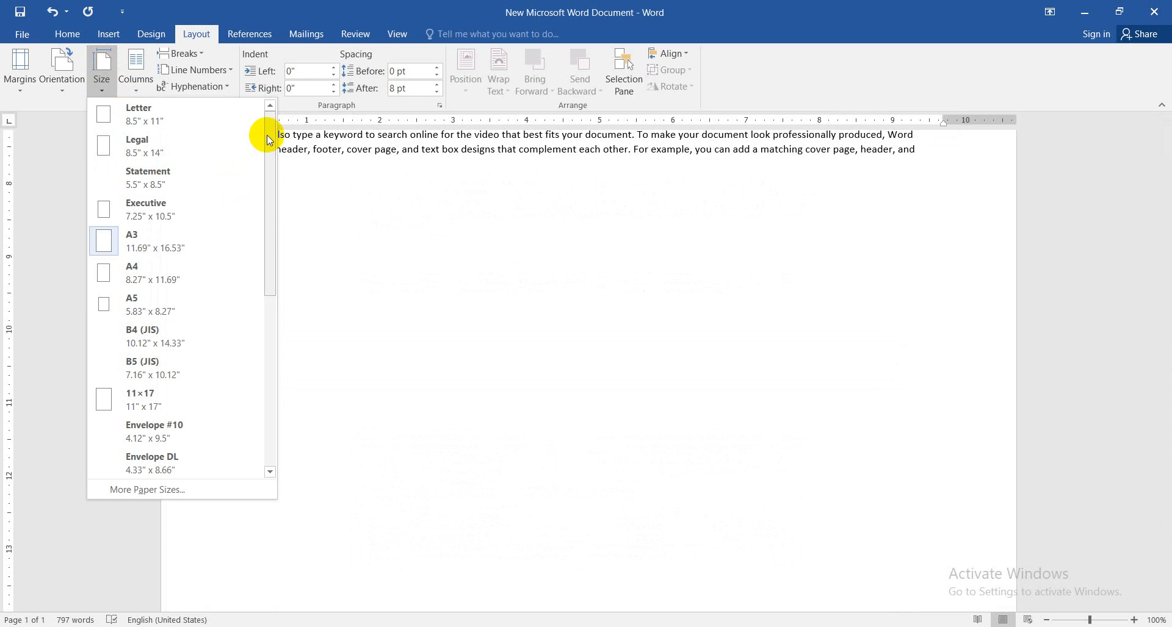
mouse_move(267, 143)
mouse_down()
mouse_move(267, 174)
mouse_move(266, 131)
mouse_up()
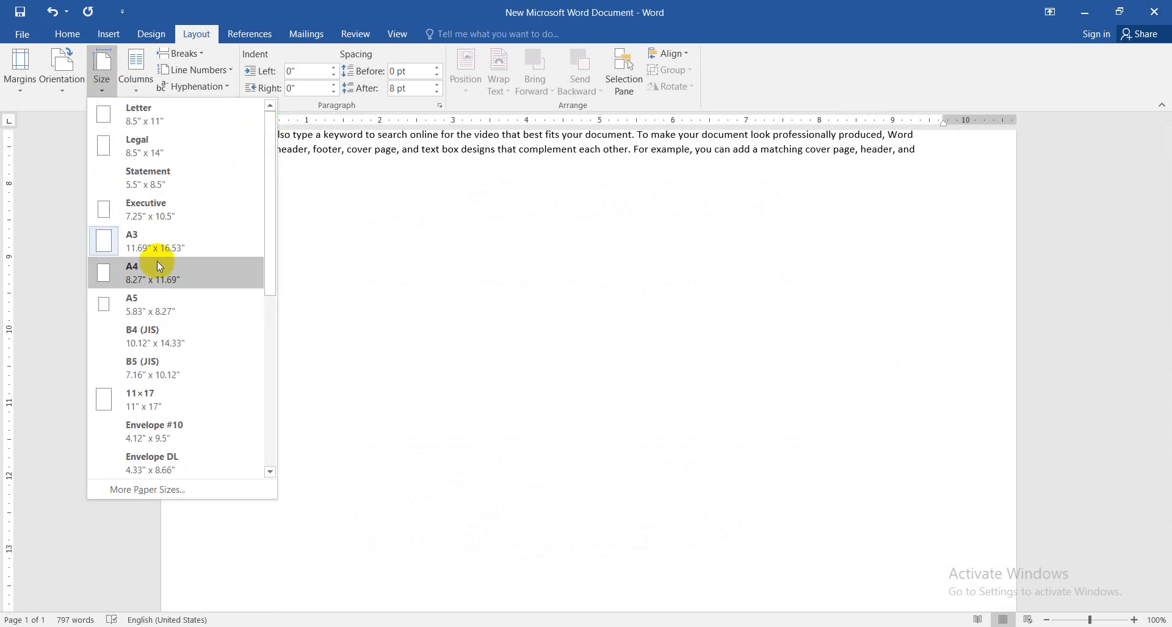
click(125, 275)
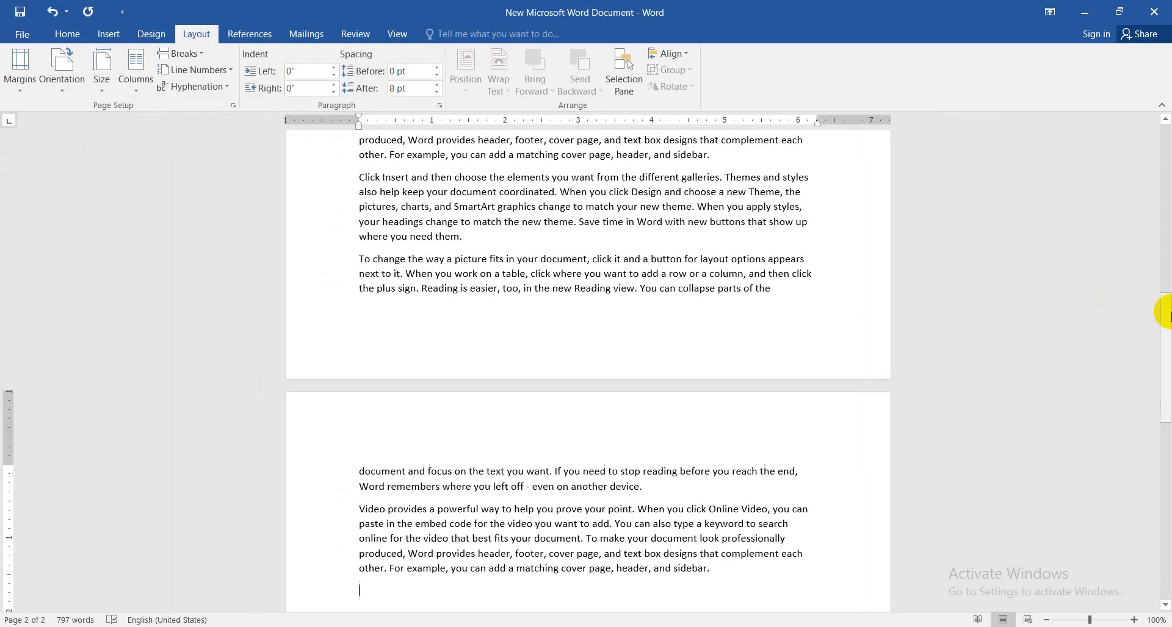
drag(1165, 328, 1166, 165)
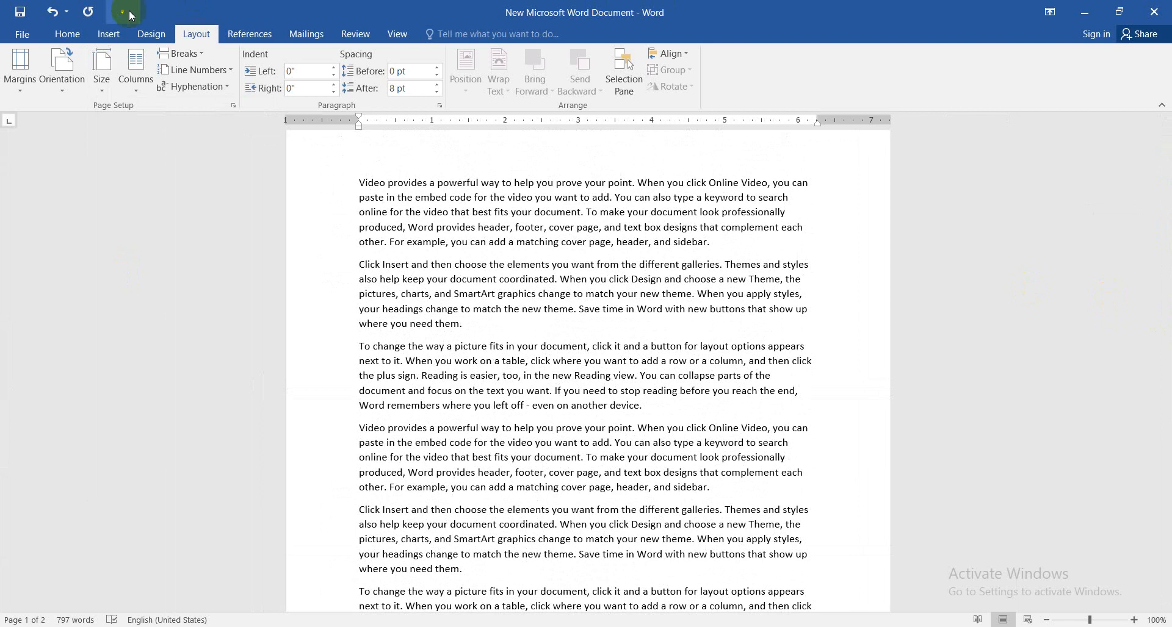
Format only the document's first paragraph in two columns
click(133, 80)
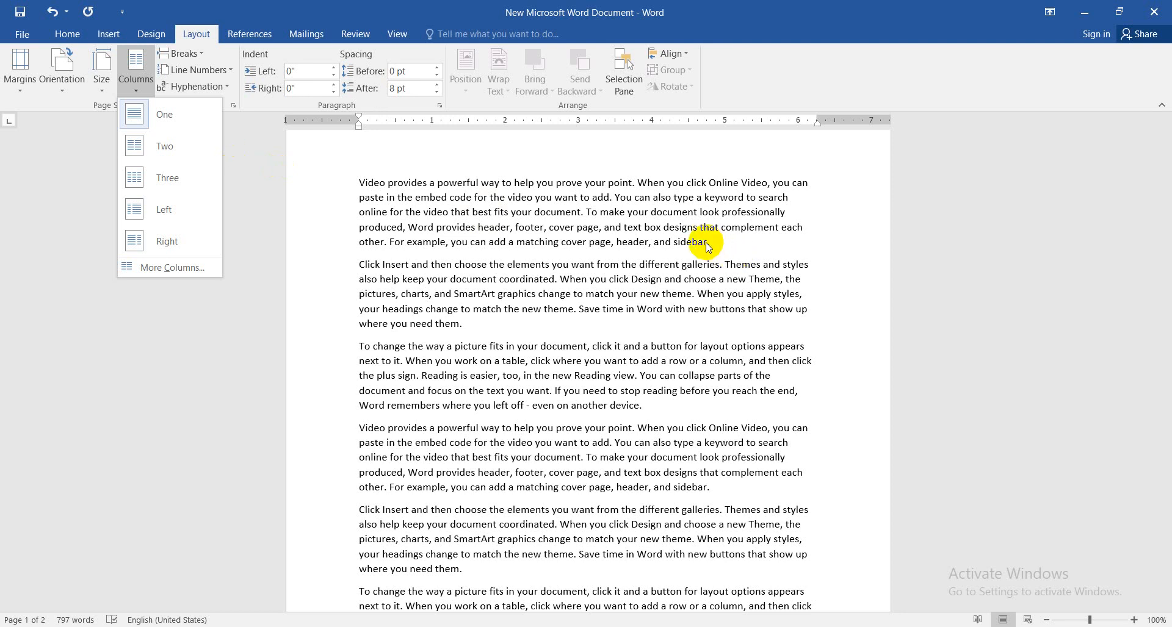
click(725, 247)
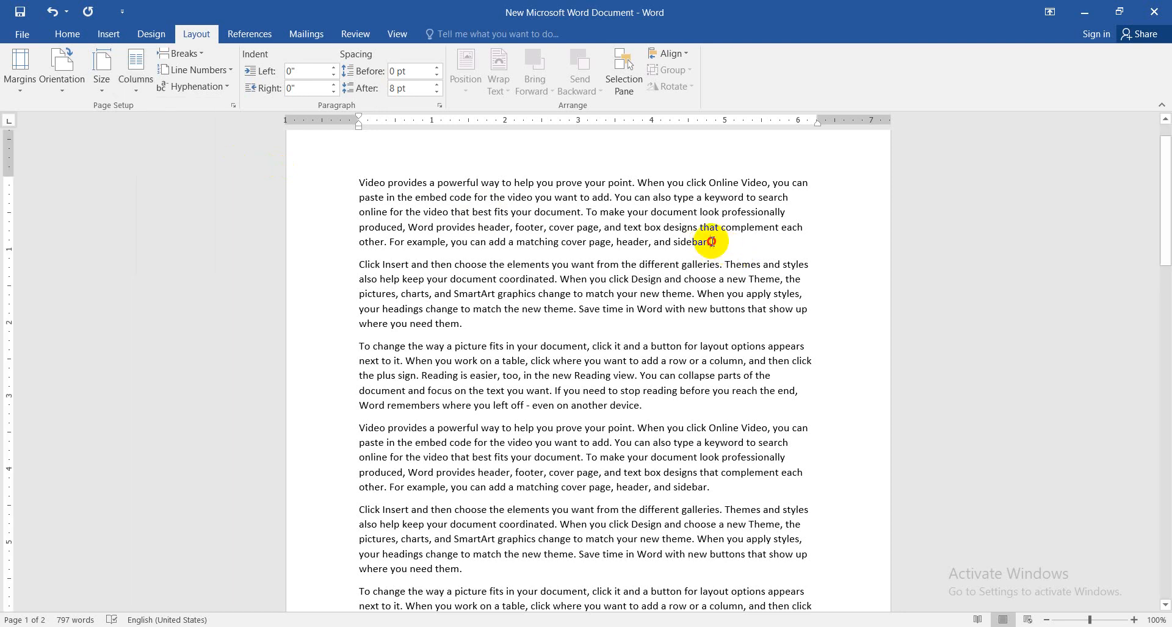
drag(711, 241, 360, 183)
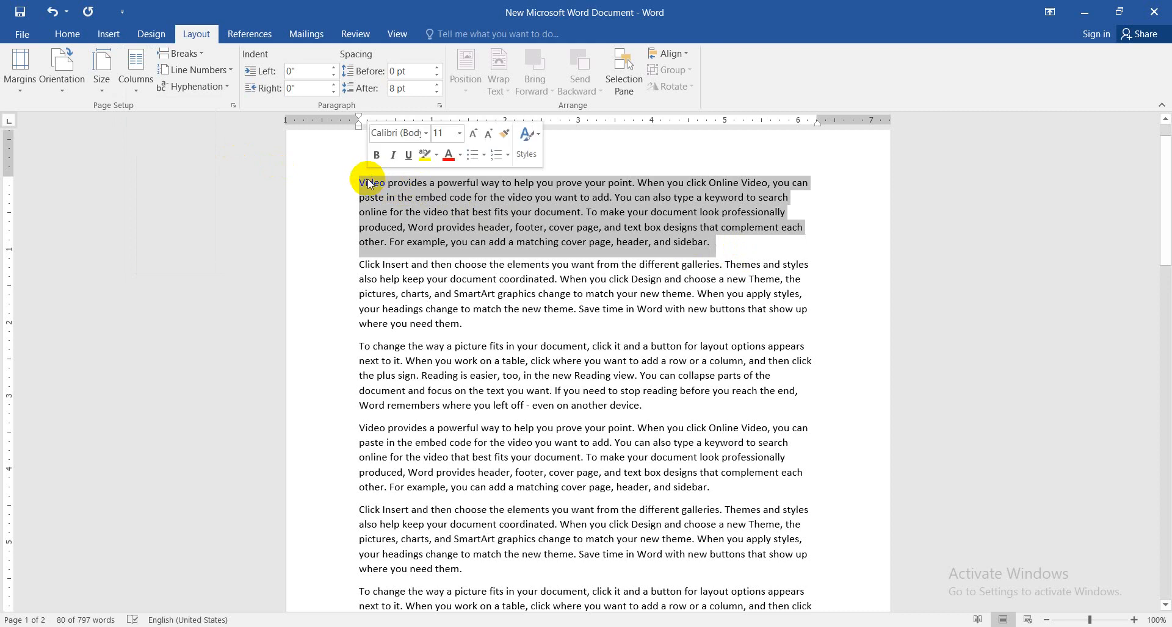
click(139, 86)
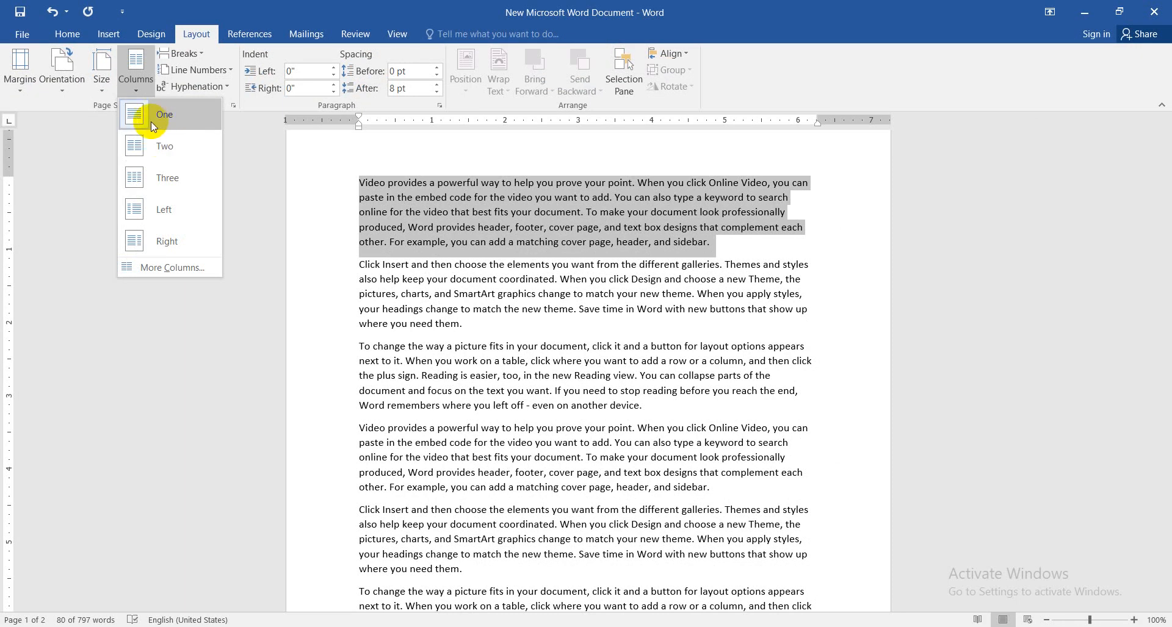
click(146, 147)
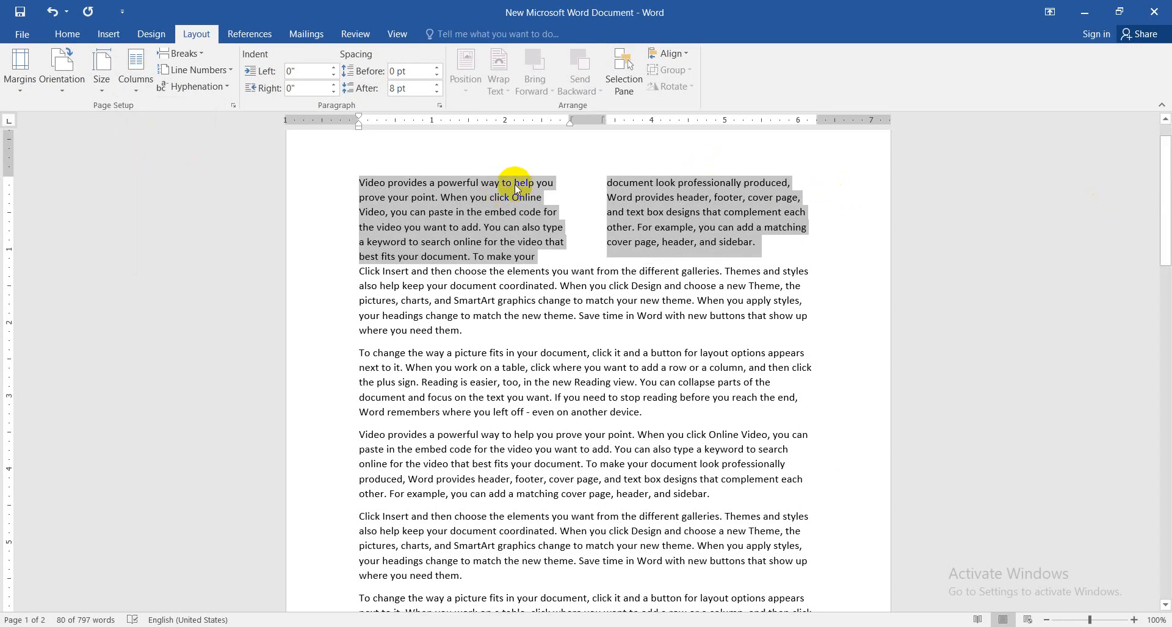
click(720, 228)
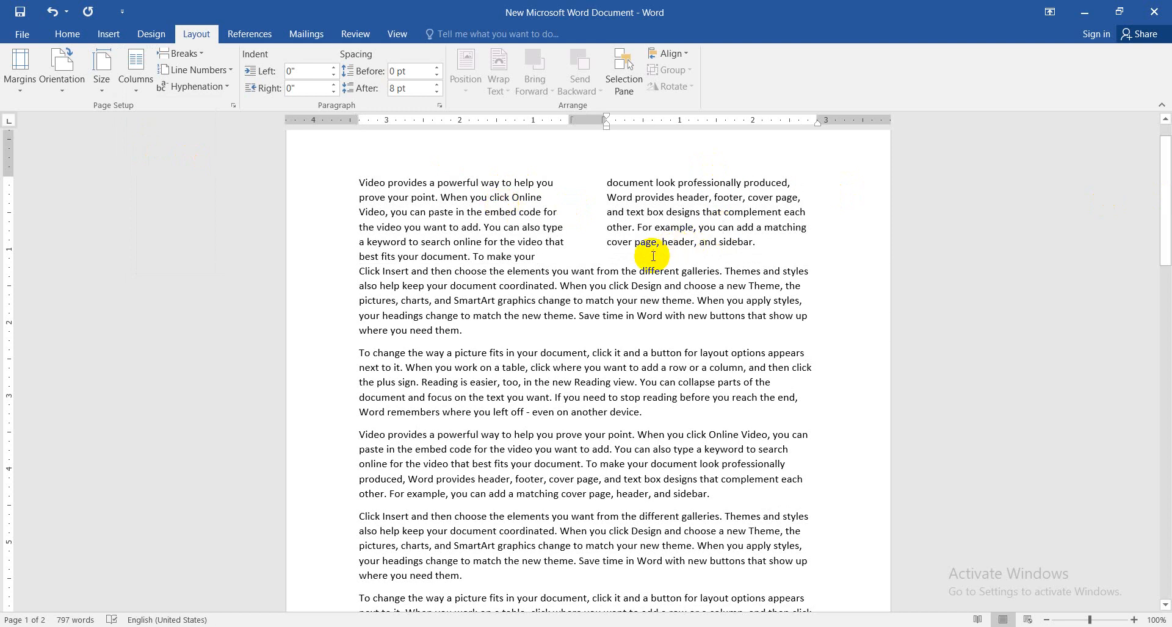
Format the document's first paragraph in three columns
drag(763, 247, 368, 194)
click(135, 67)
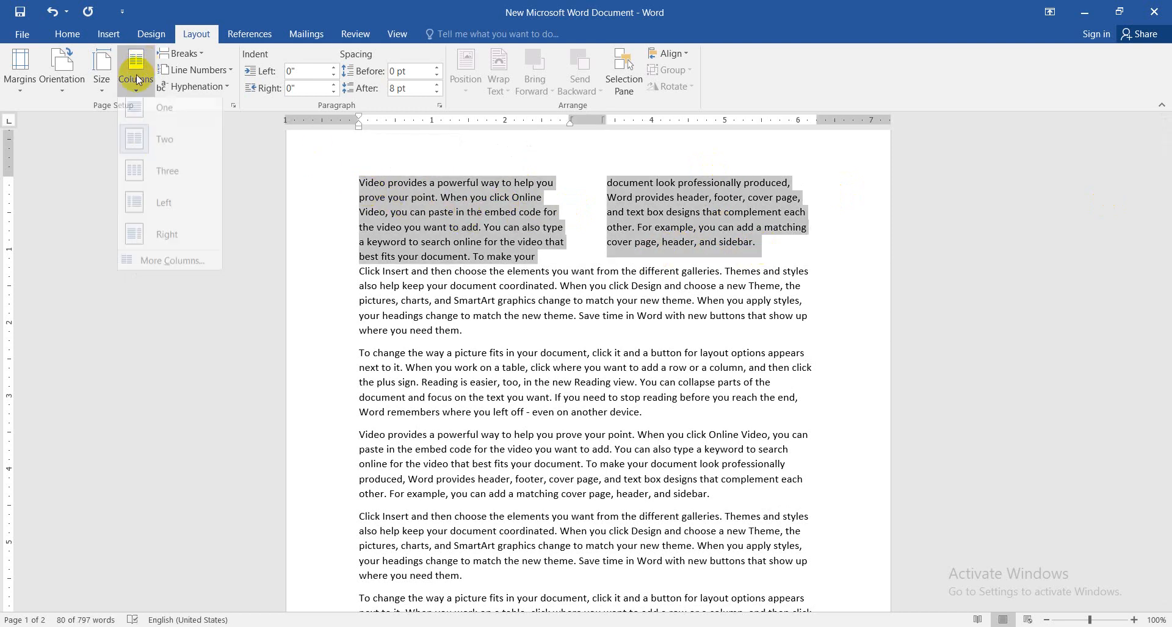
click(149, 177)
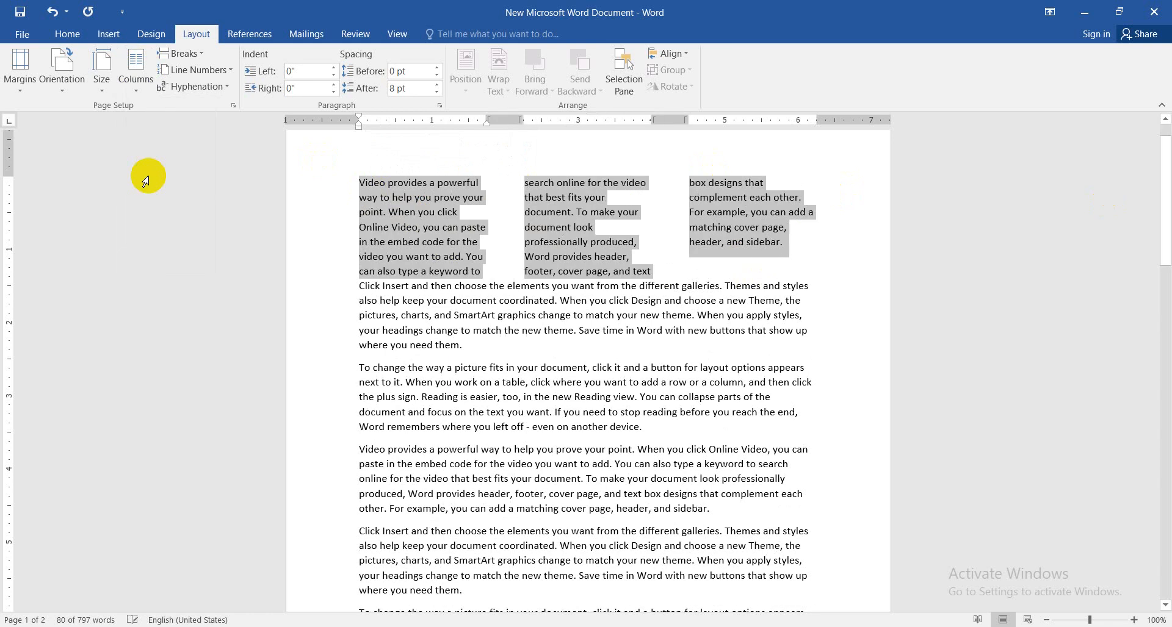
click(641, 212)
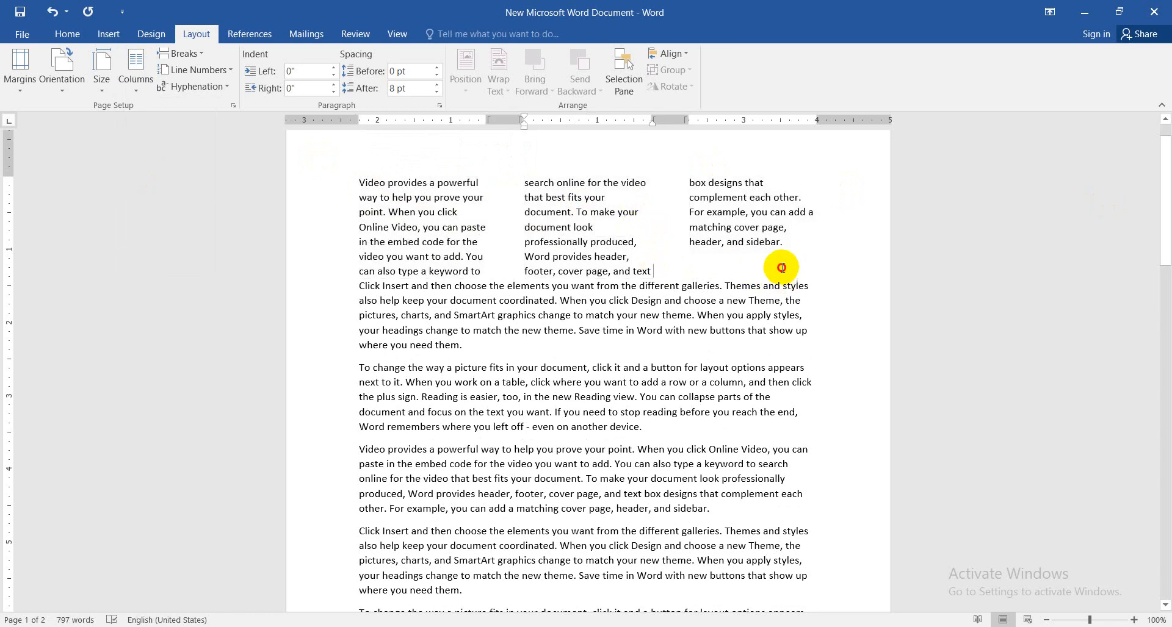
Apply the Left column preset to the whole first paragraph and switch it to the Right preset
drag(784, 272, 313, 172)
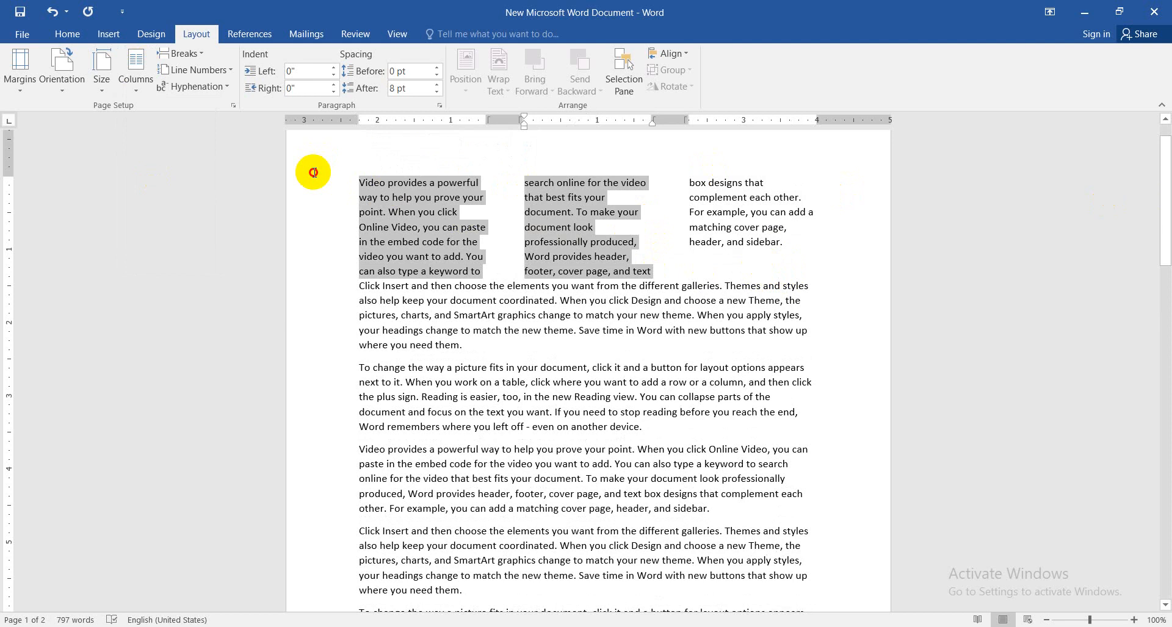
click(360, 182)
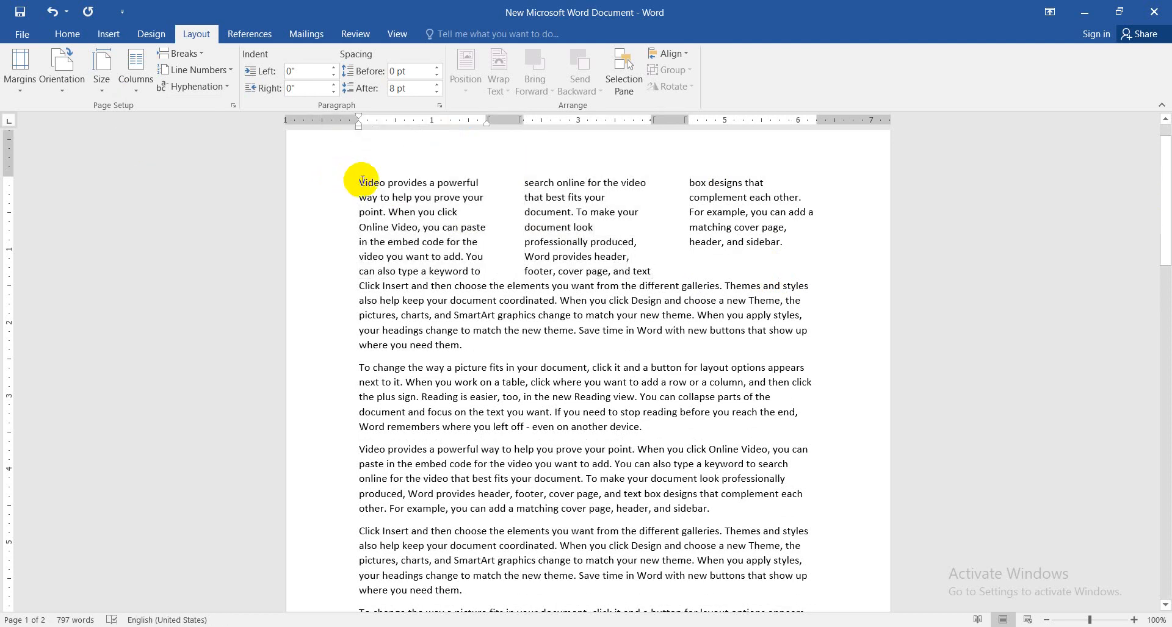
drag(362, 181, 778, 252)
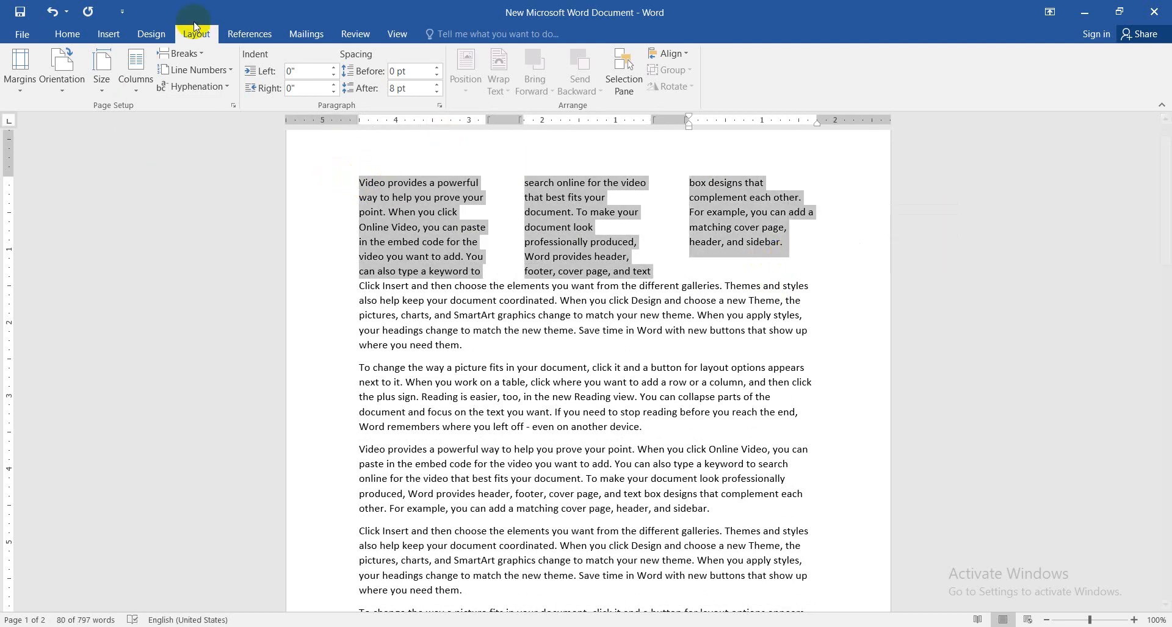
click(136, 68)
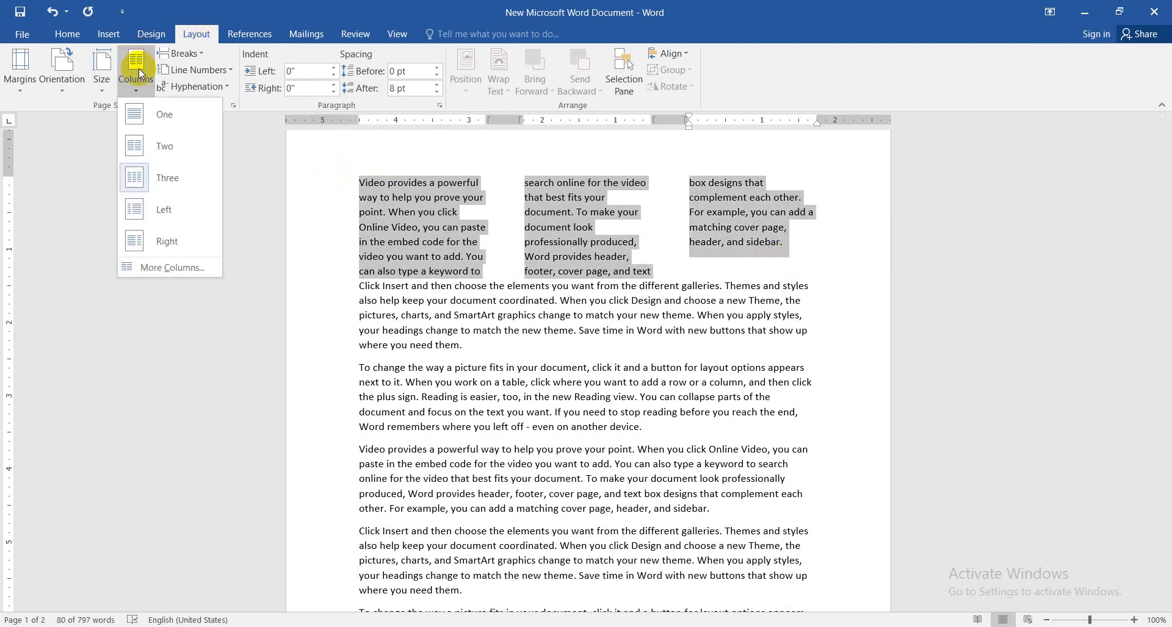
click(162, 213)
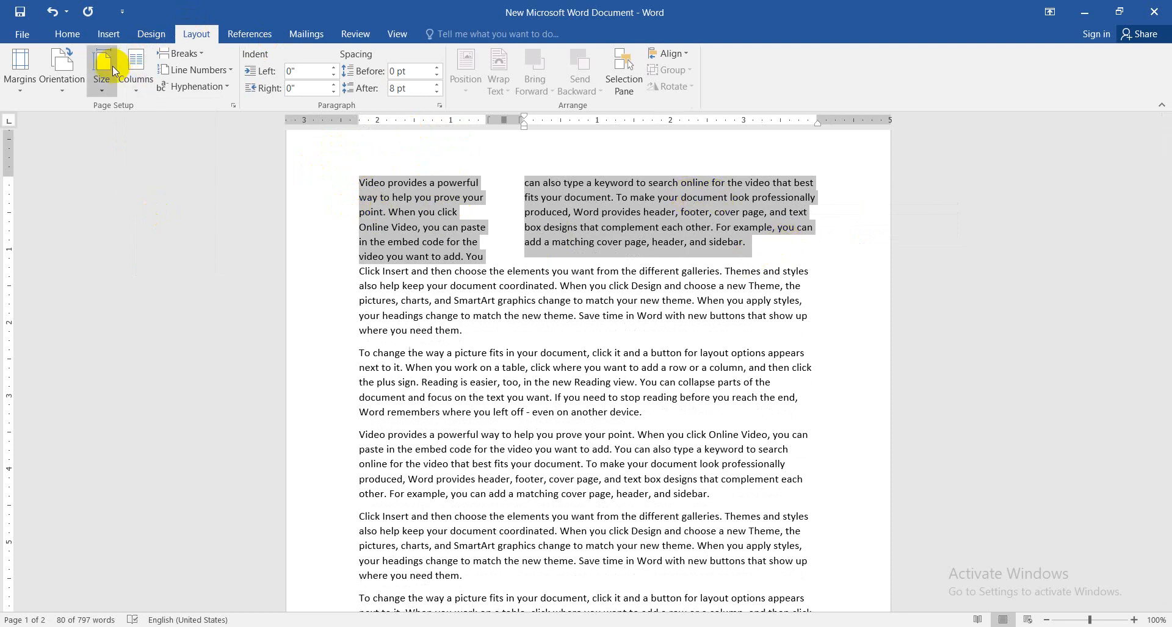
click(131, 88)
click(161, 240)
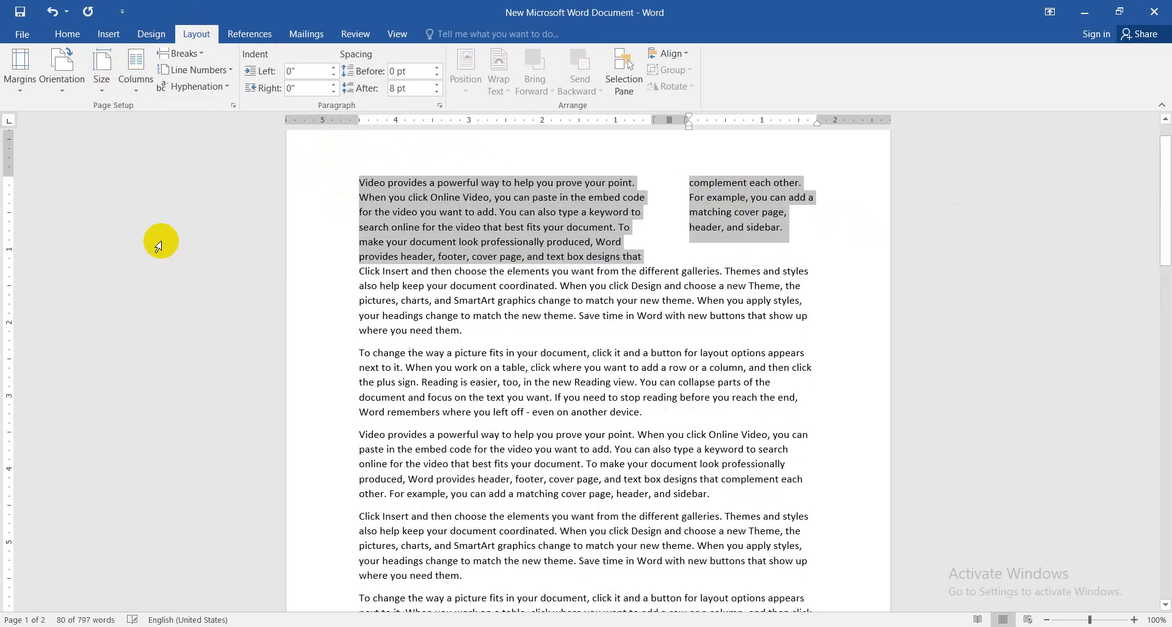
Use the Columns dialog to return the selected first paragraph to the One column preset
click(134, 68)
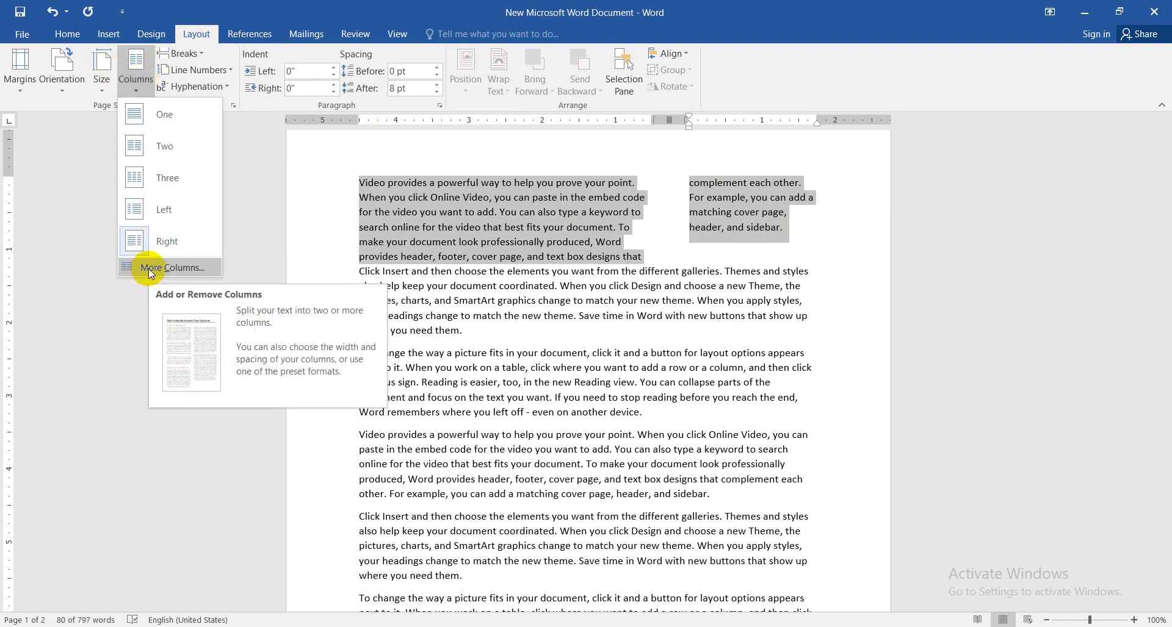
click(149, 269)
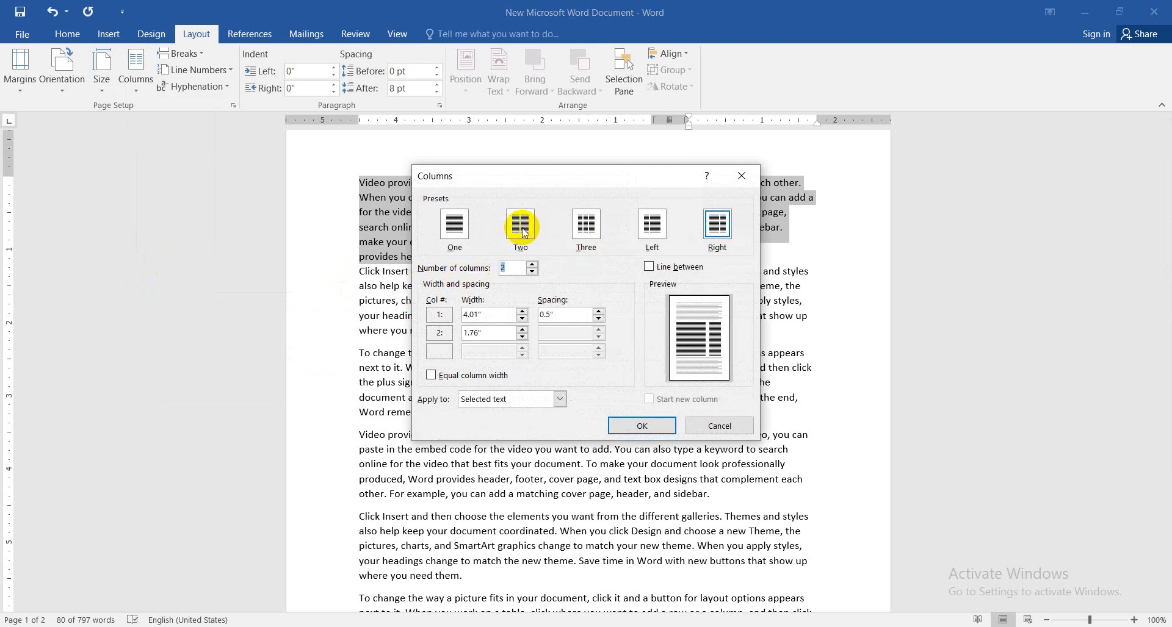
click(454, 225)
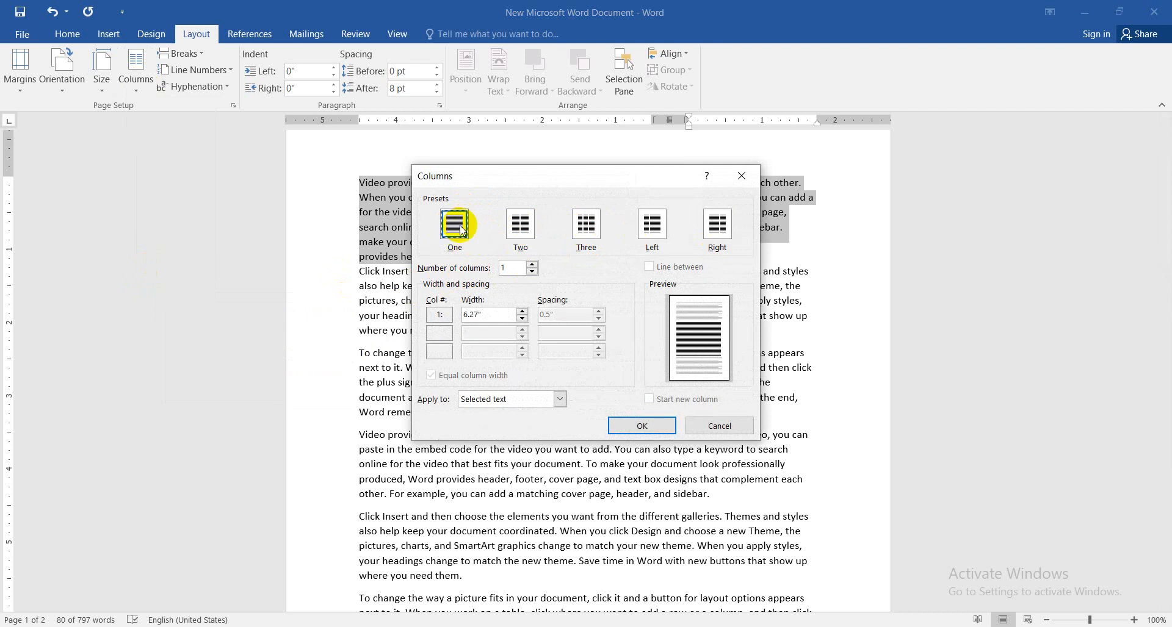
click(661, 430)
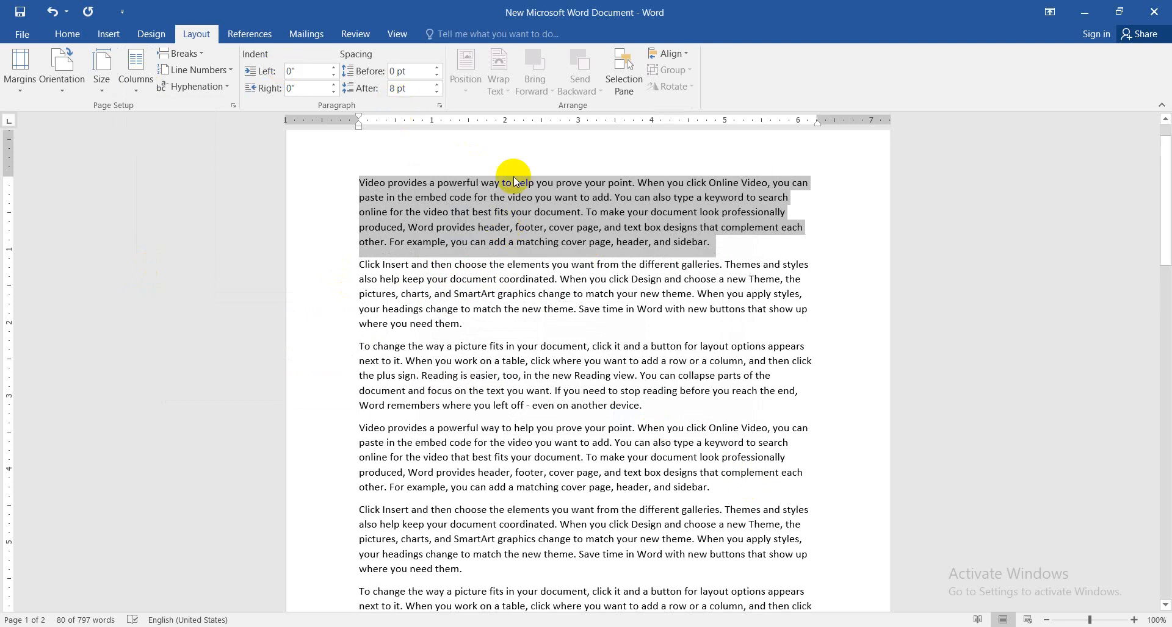
Format the first paragraph in two equal-width columns with a line between them, and return it to one column
click(141, 89)
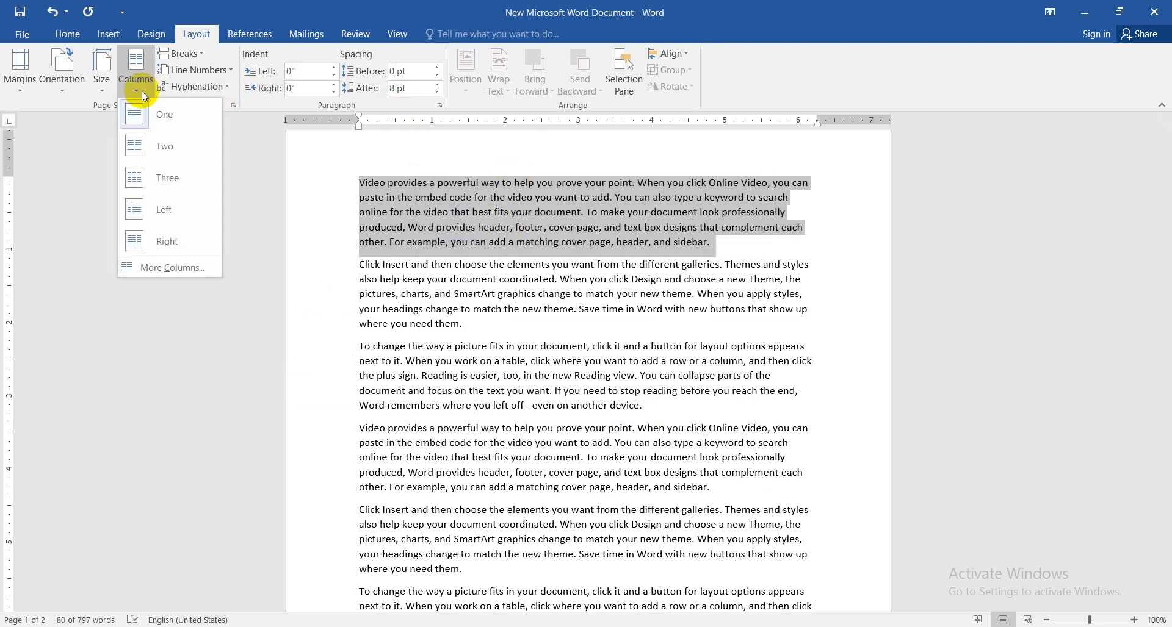
click(165, 267)
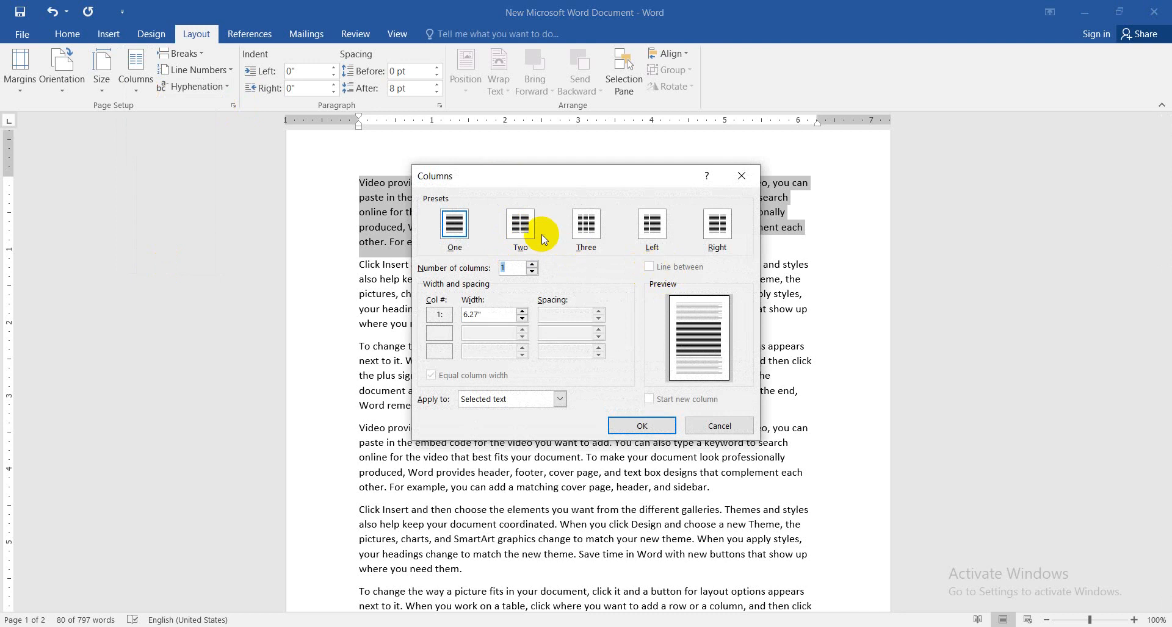
click(515, 226)
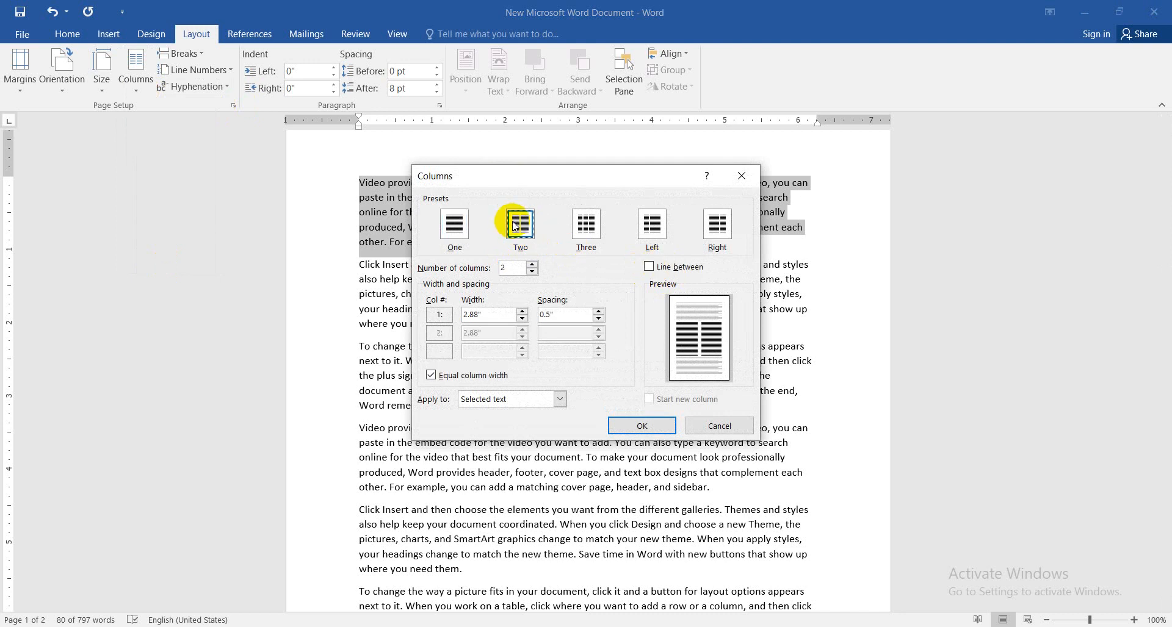
click(649, 268)
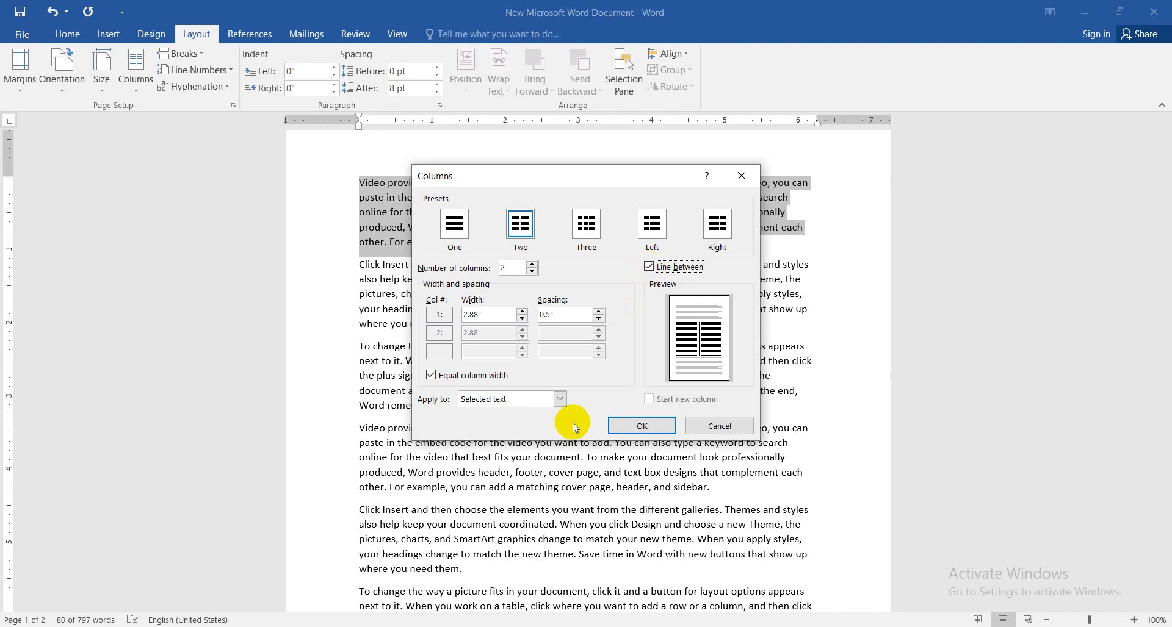
click(642, 426)
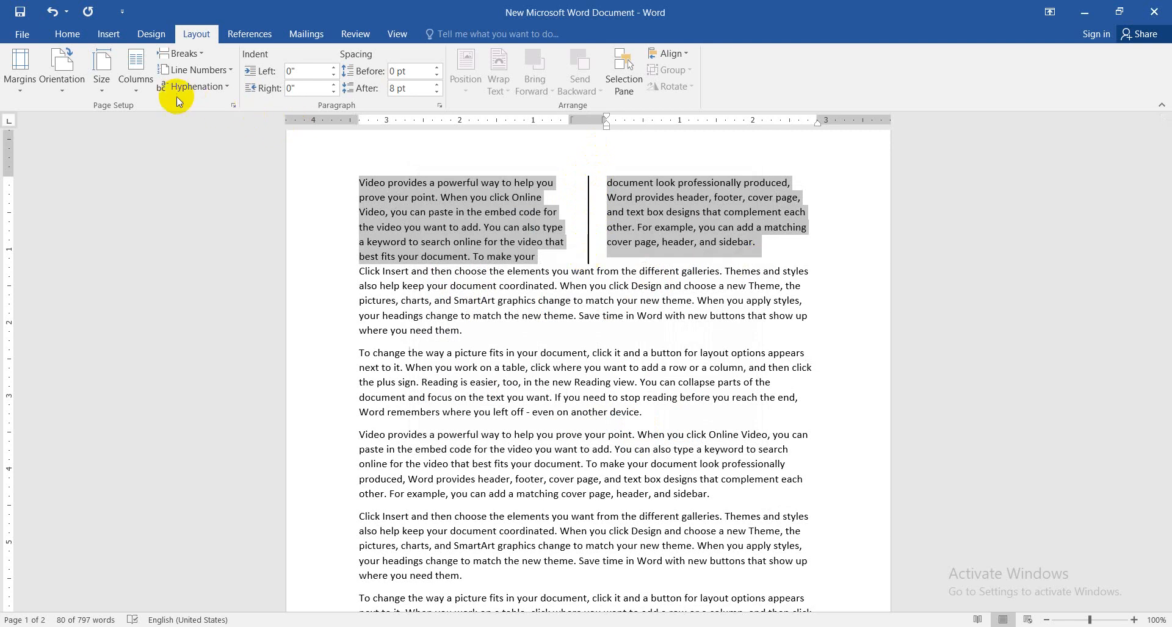
click(138, 85)
click(156, 114)
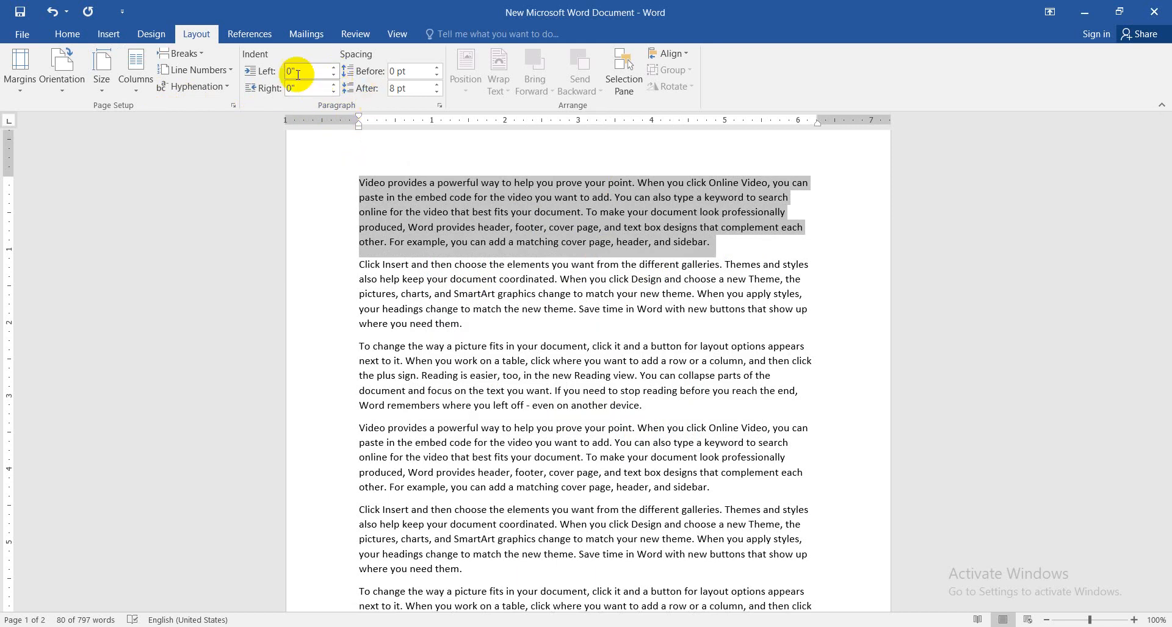
Increase the first paragraph's left indent to 0.5" and bring it back to 0"
click(334, 69)
click(333, 69)
click(333, 68)
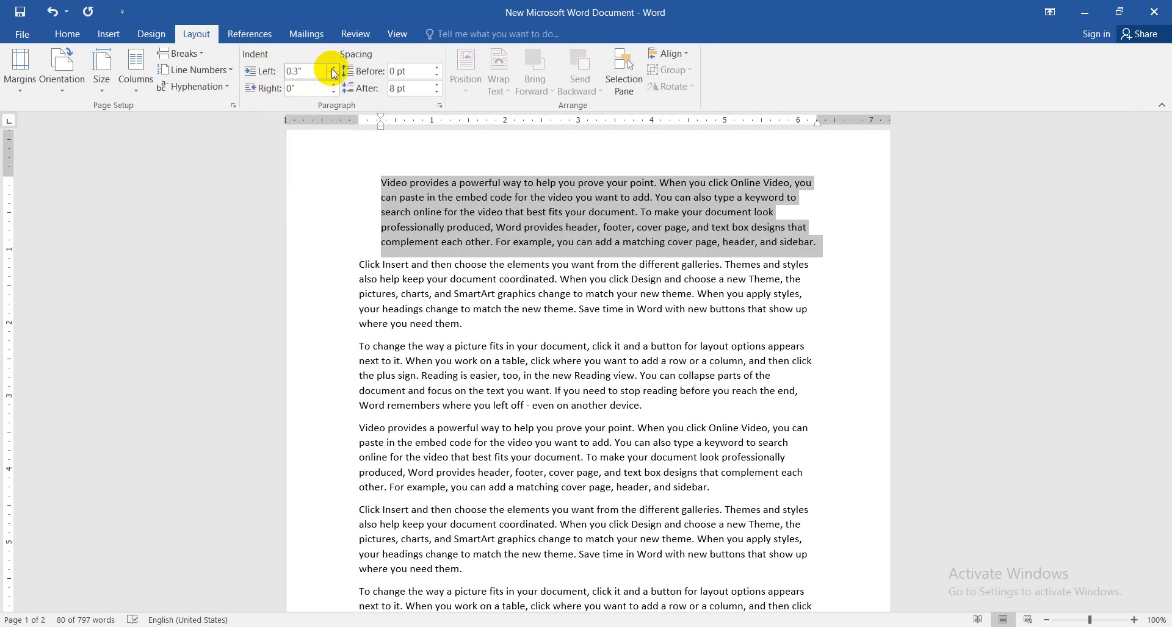
click(333, 68)
click(333, 75)
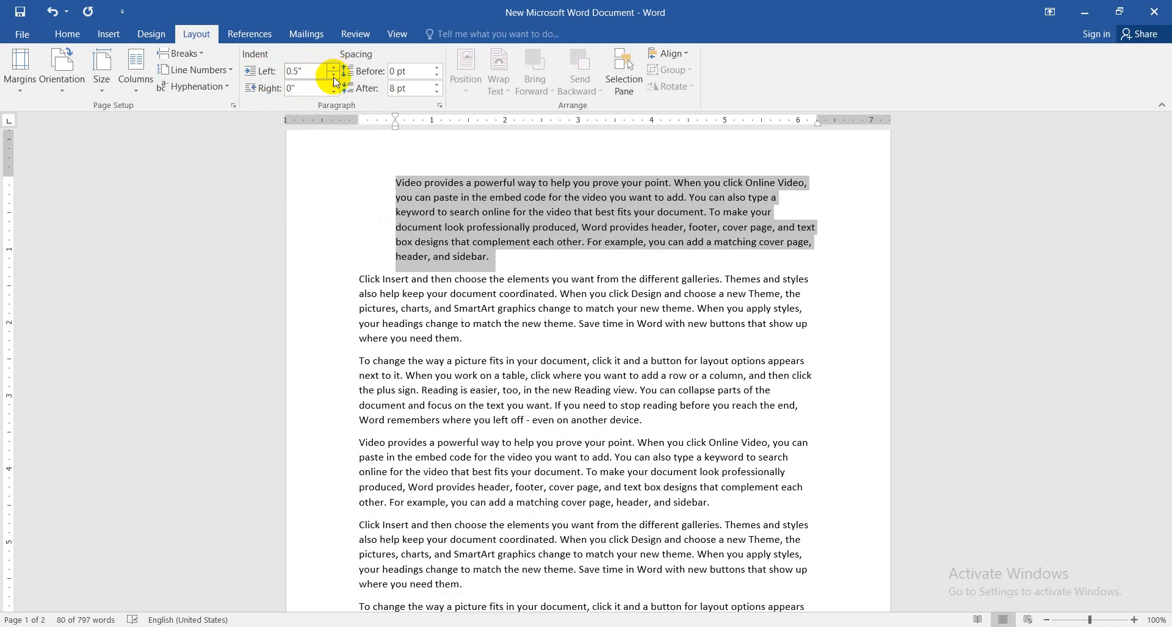
click(333, 76)
click(333, 77)
click(333, 77)
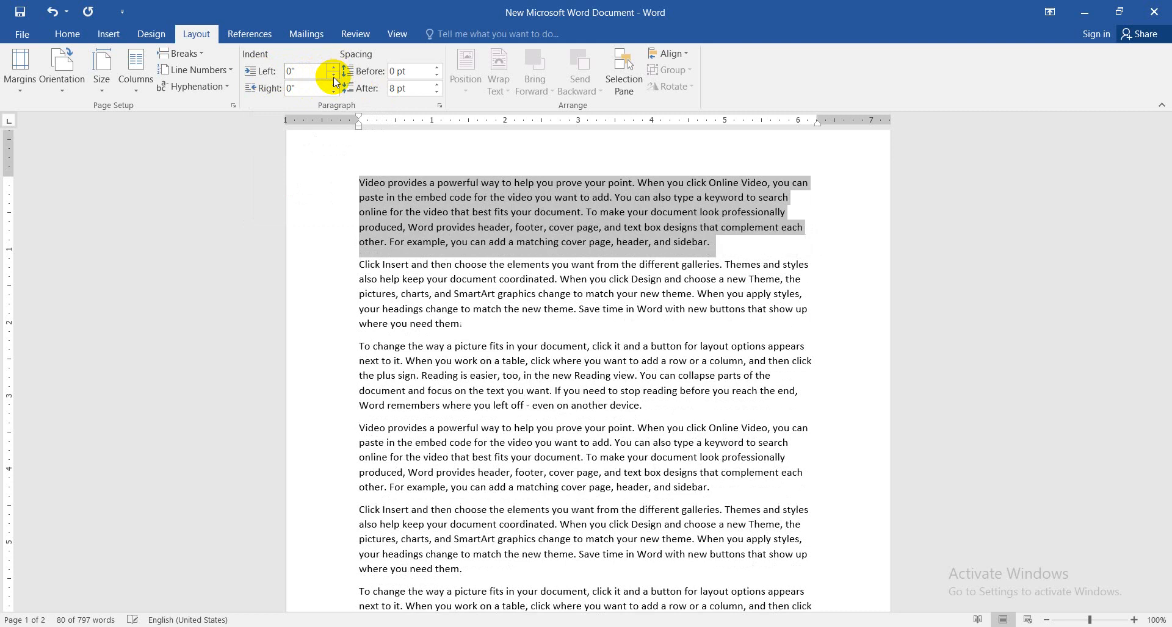
Increase the first paragraph's right indent past 0.2", lower it to -0.1", and return it to 0"
click(333, 87)
click(333, 86)
click(333, 86)
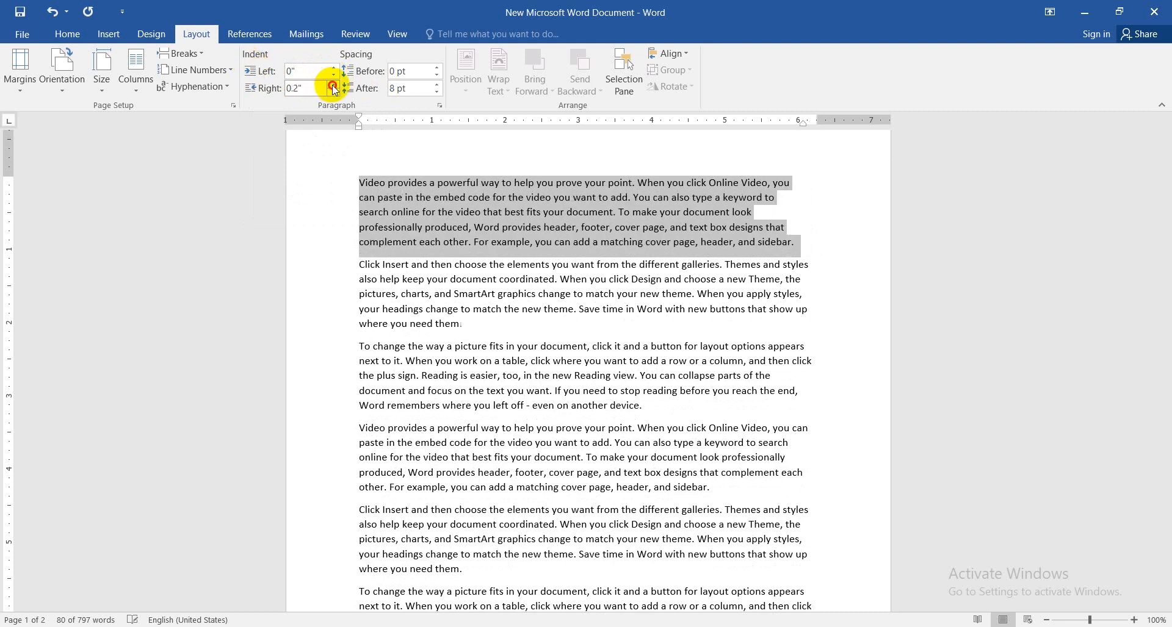
click(334, 86)
click(333, 86)
click(333, 92)
click(333, 92)
click(334, 92)
click(334, 93)
click(333, 92)
click(333, 92)
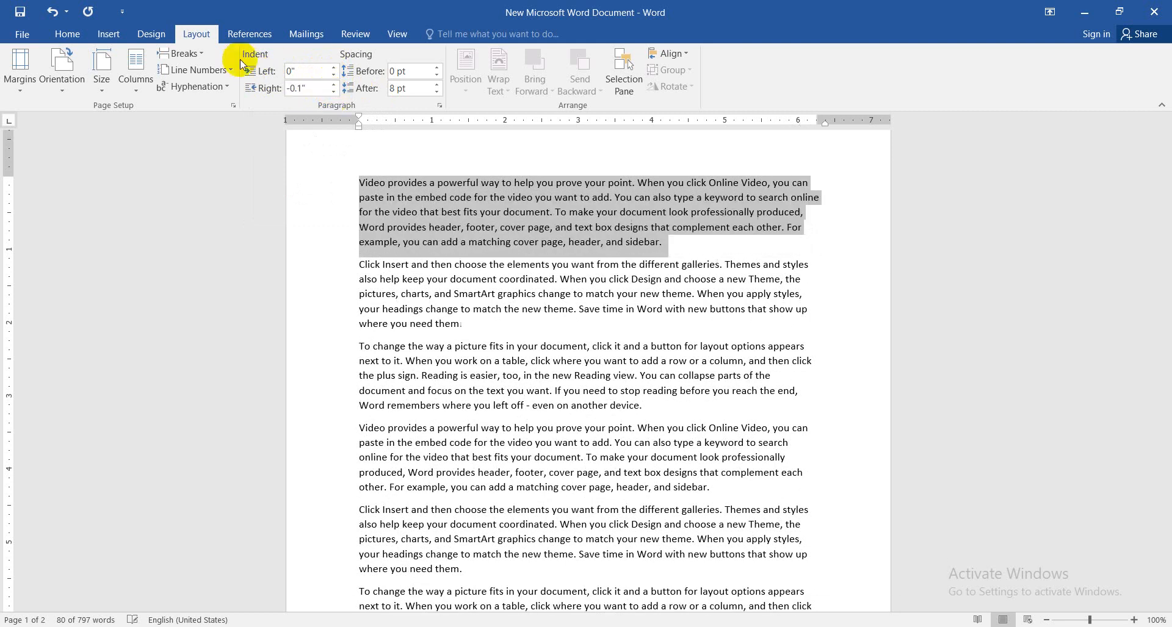
click(68, 34)
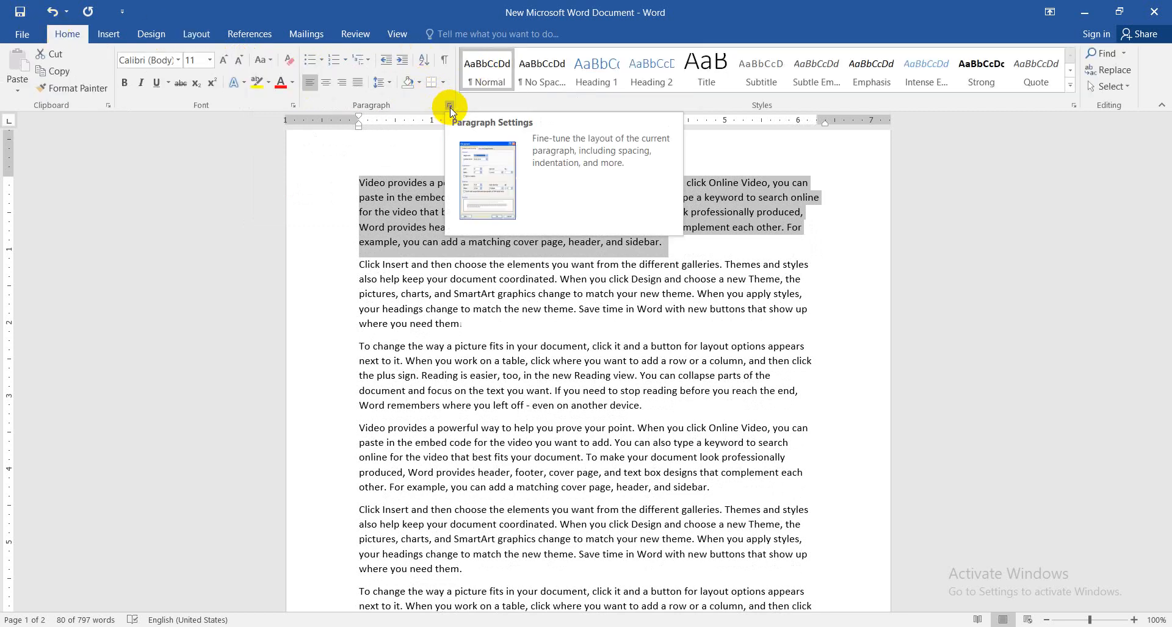
click(197, 33)
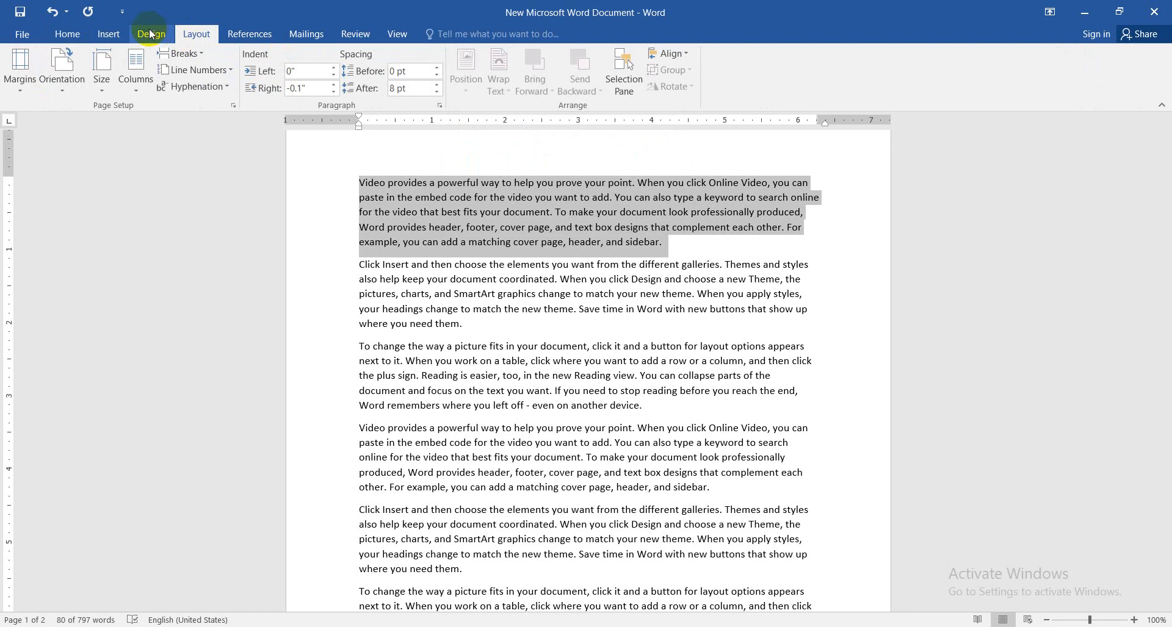
click(334, 86)
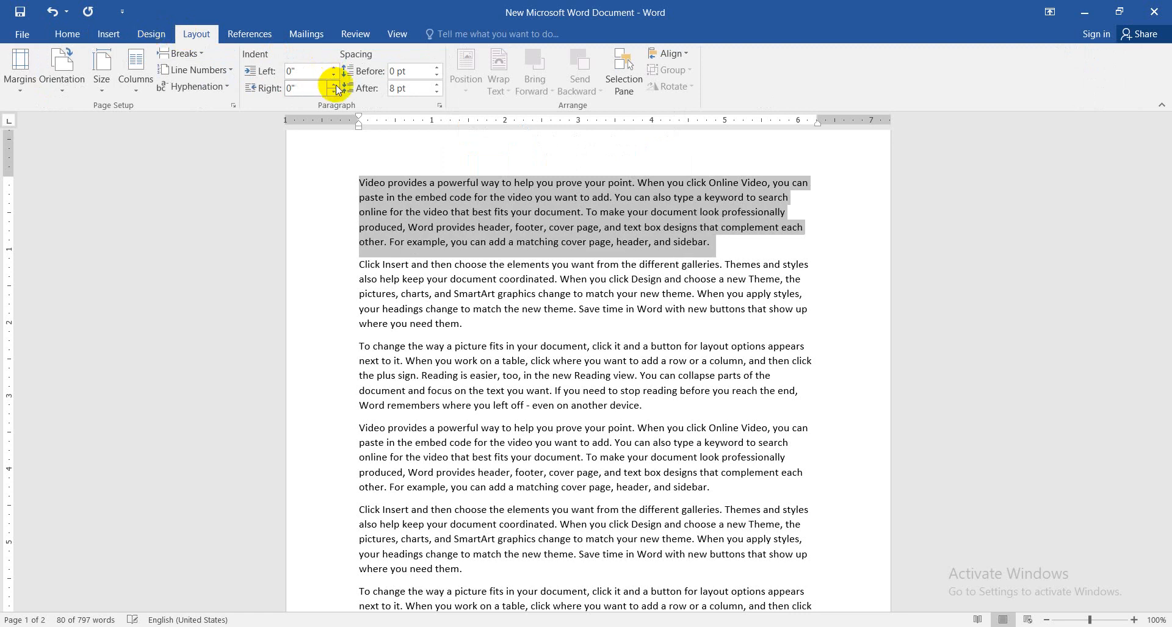
Raise the spacing before the first paragraph to 36 pt and lower it to Auto
click(436, 68)
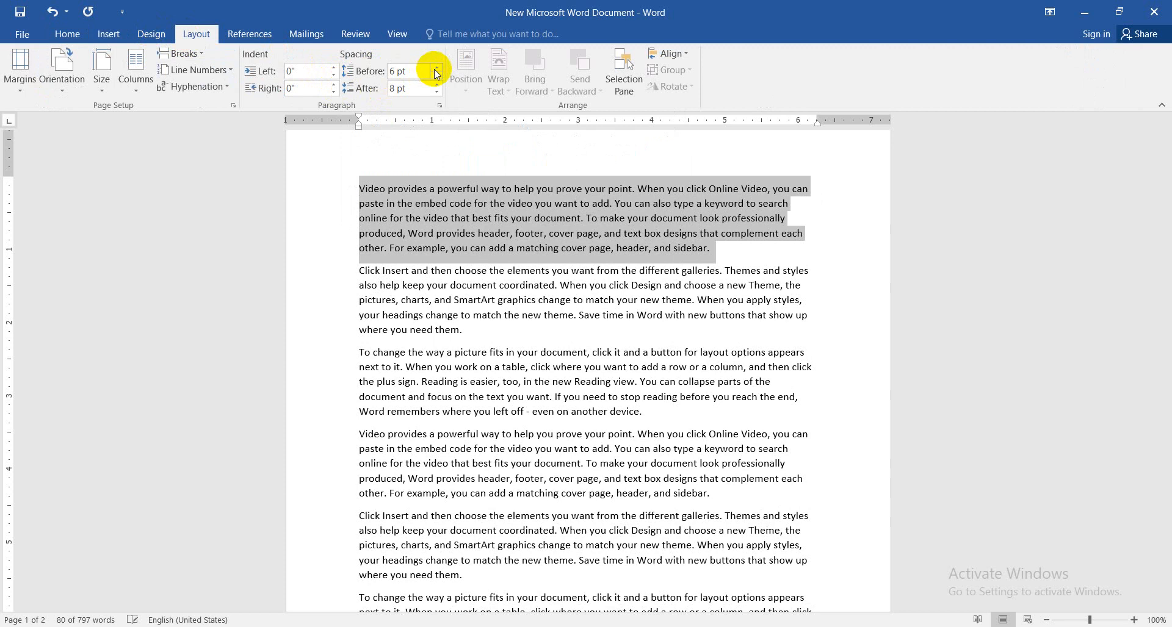
click(435, 68)
click(436, 68)
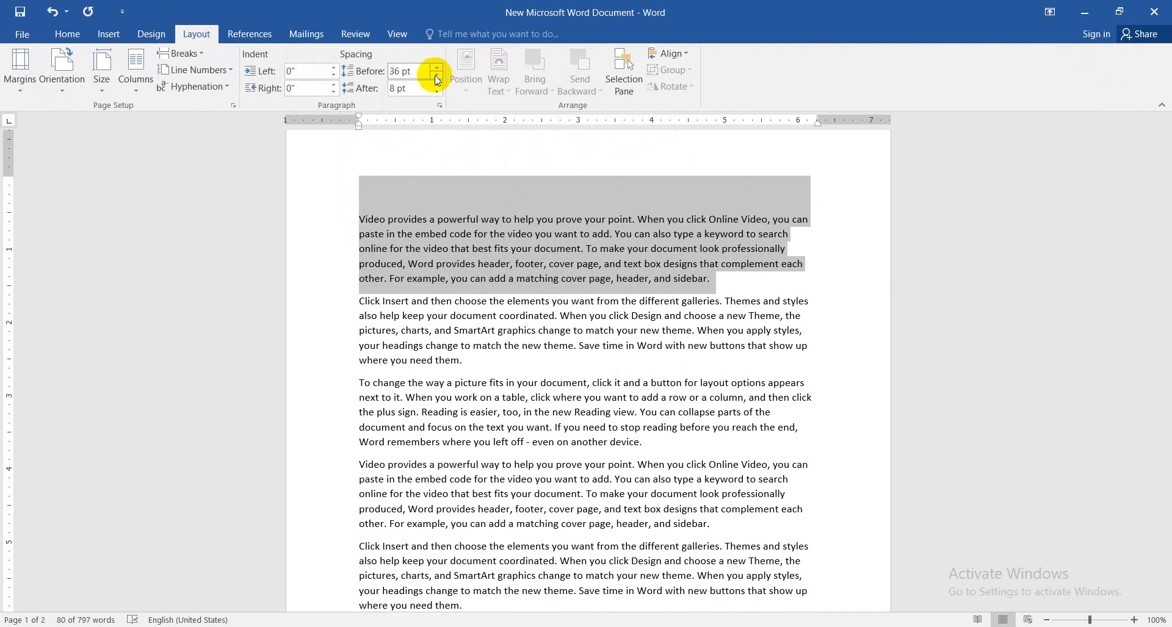
click(437, 78)
click(436, 75)
click(437, 75)
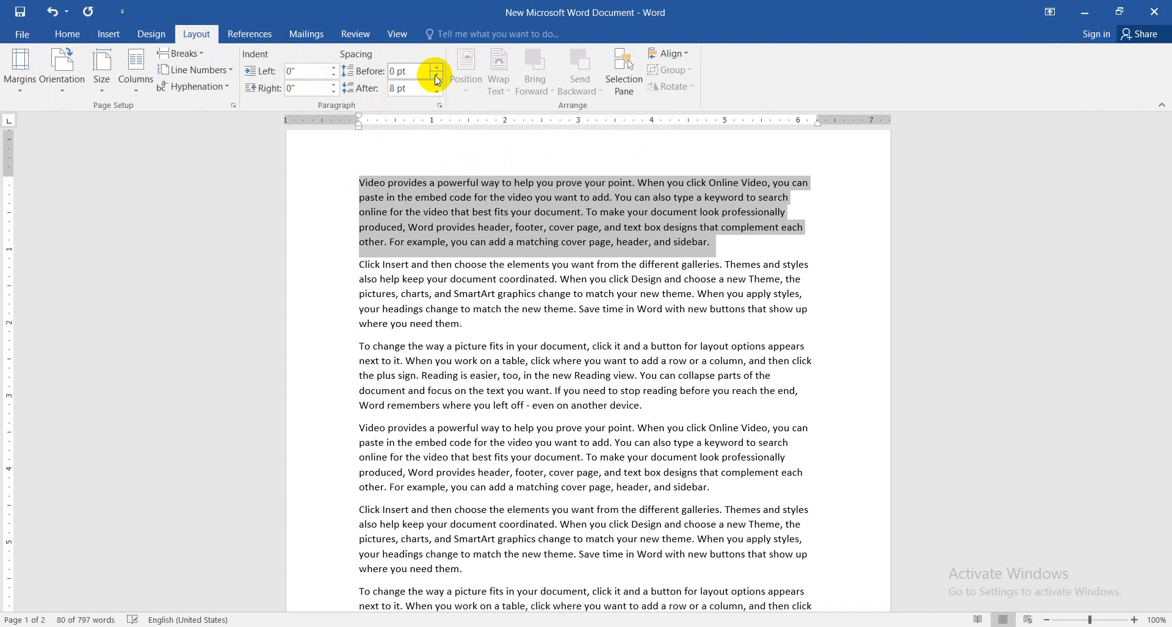
click(437, 74)
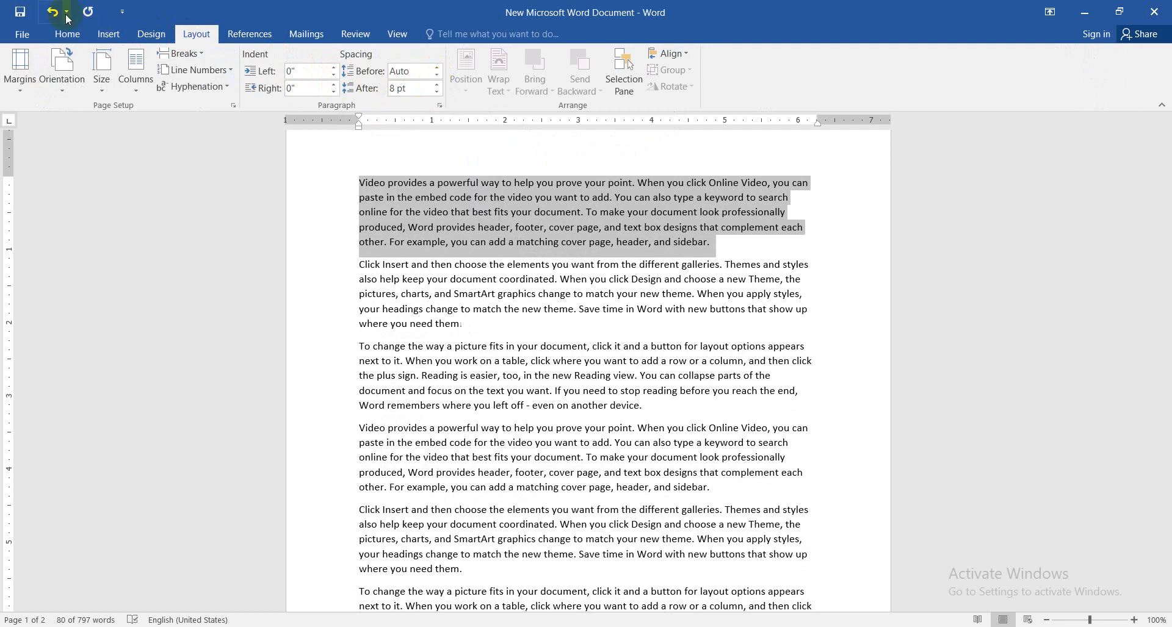
Increase the spacing after the first paragraph to at least 18 pt and reduce it to 6 pt
click(438, 85)
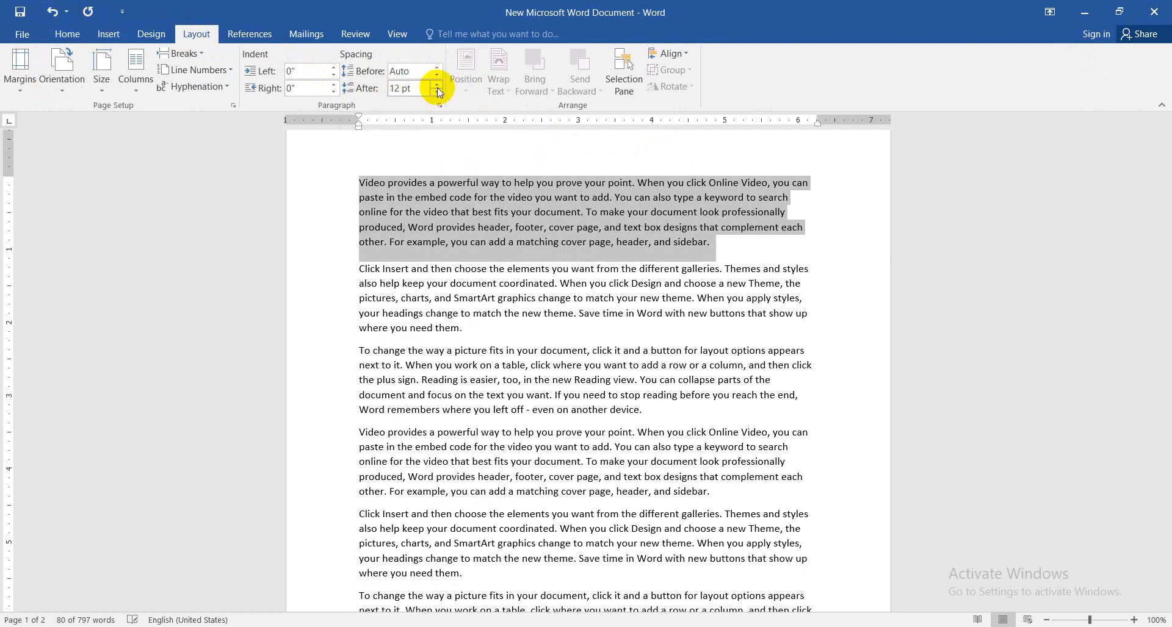
click(437, 85)
click(437, 87)
click(437, 87)
click(435, 94)
click(435, 94)
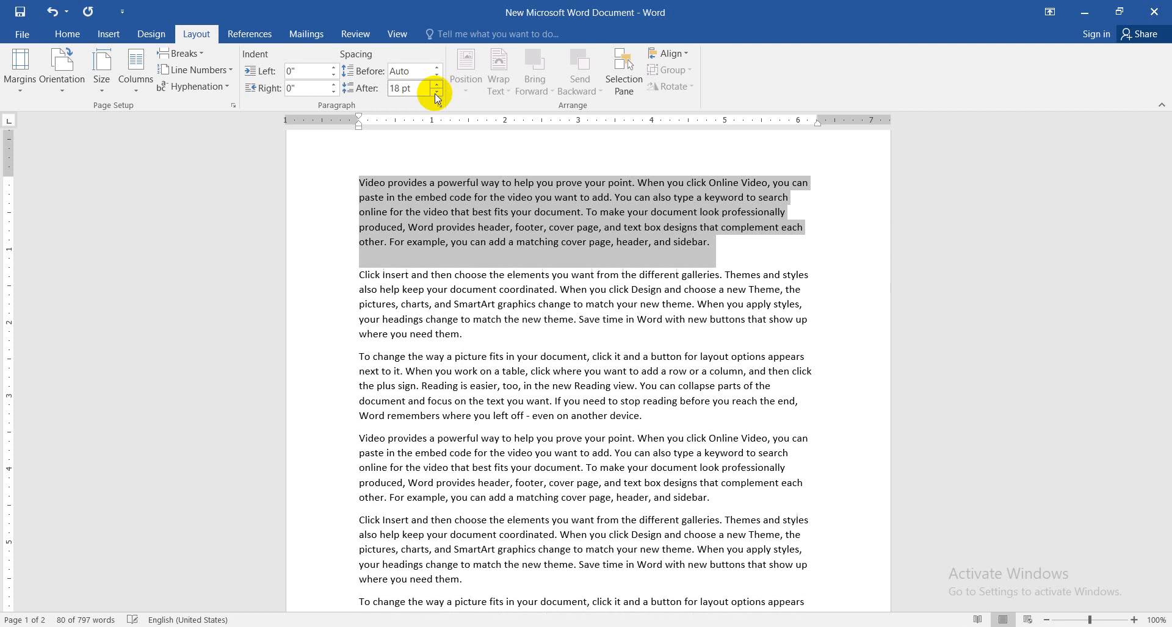
click(434, 94)
click(437, 93)
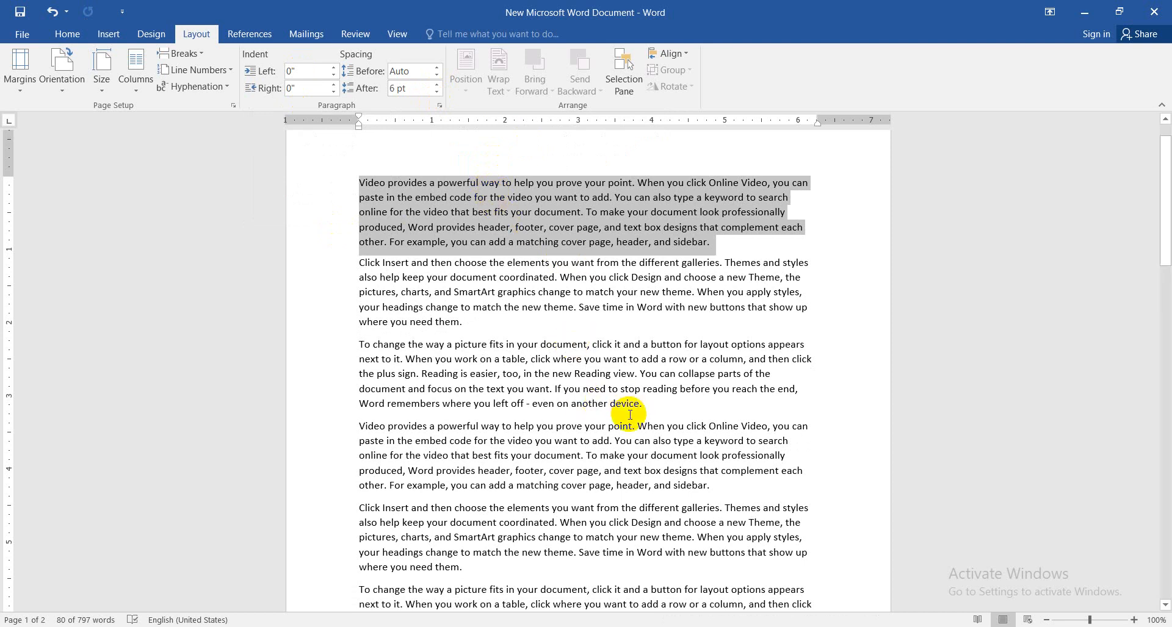
click(669, 431)
key(super+p)
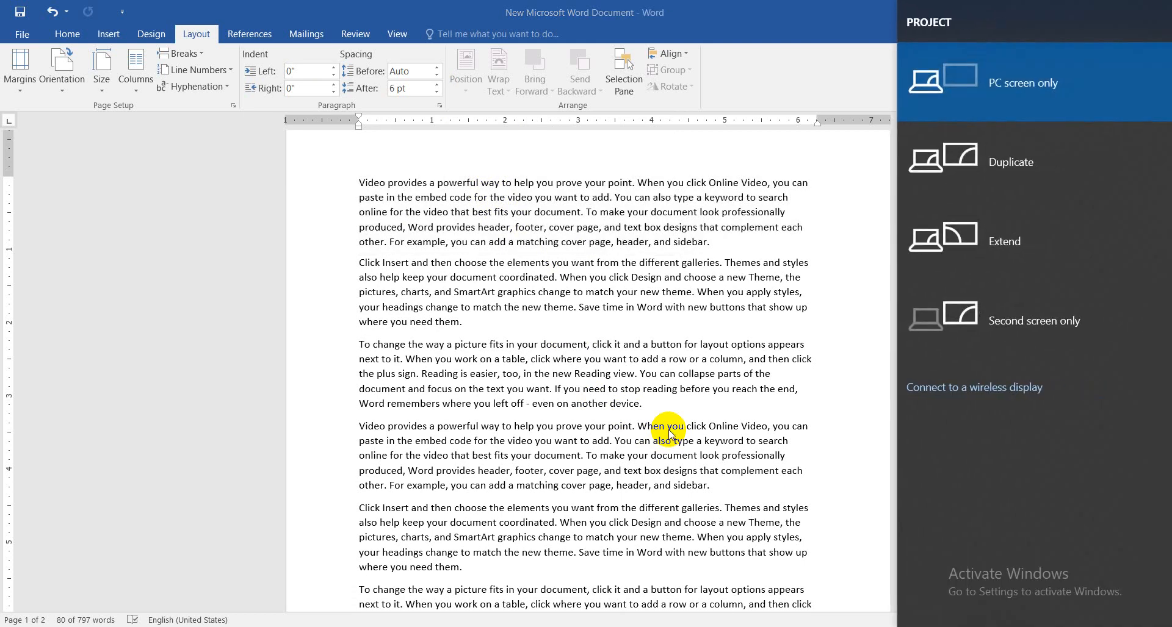